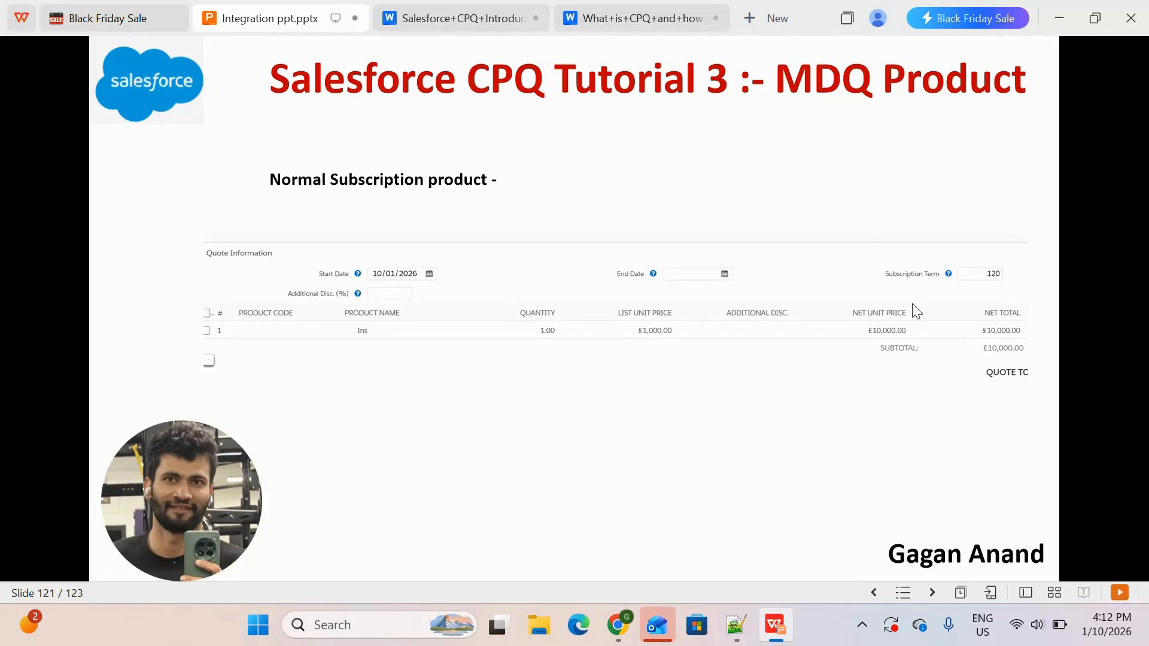
Compare the presentation's normal subscription product slide with its MDQ product slide
{"action": "left_click", "coordinate": [765, 415]}
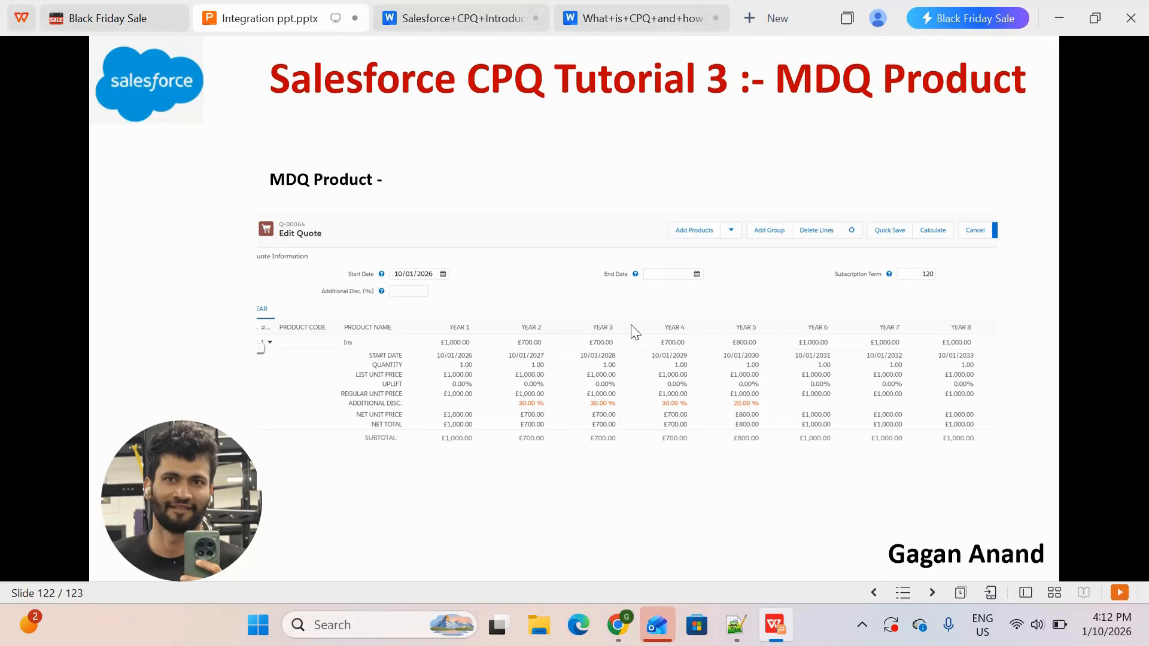
{"action": "key", "text": "Left"}
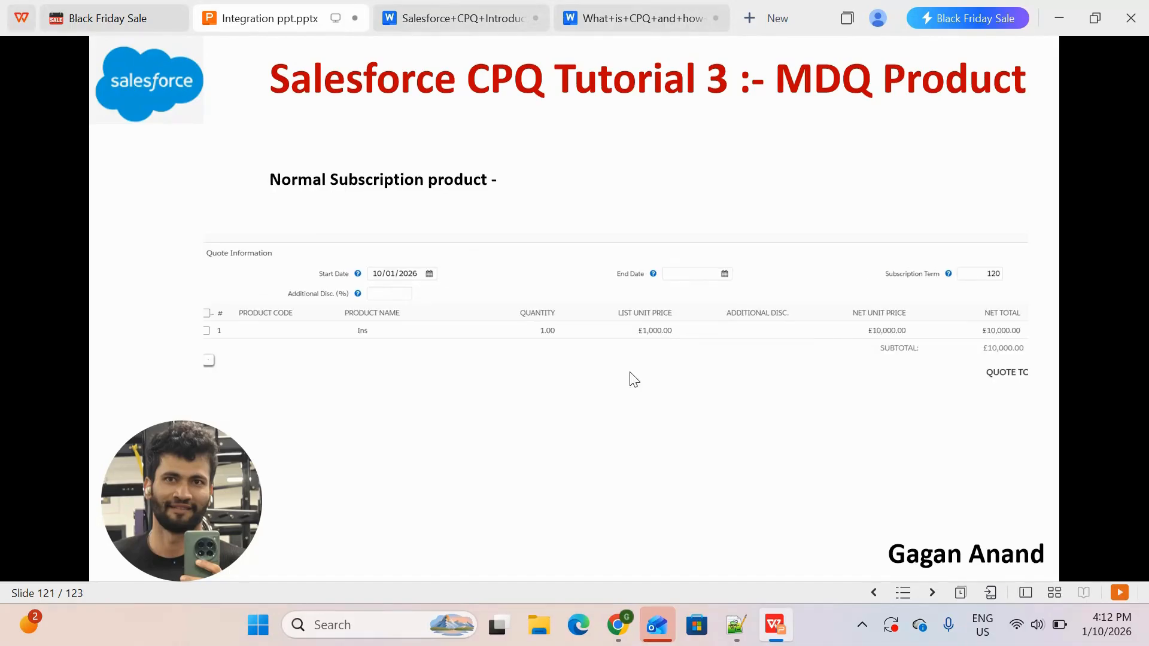
{"action": "key", "text": "Right"}
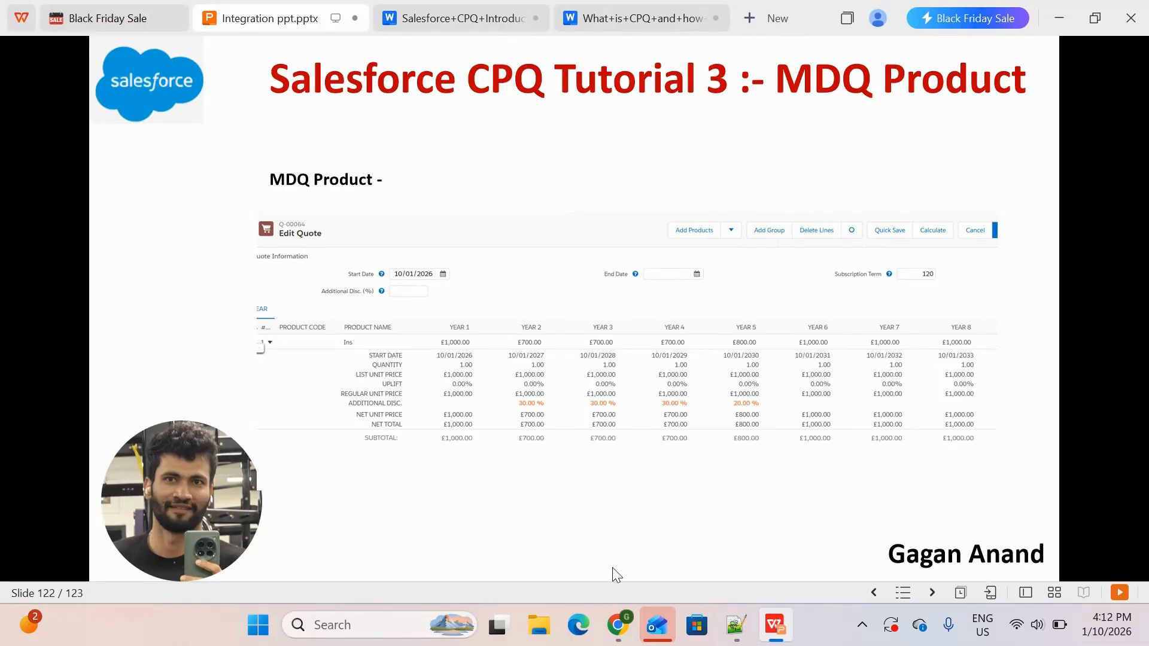
Switch to Salesforce CPQ in Chrome and open the Products list
{"action": "left_click", "coordinate": [618, 625]}
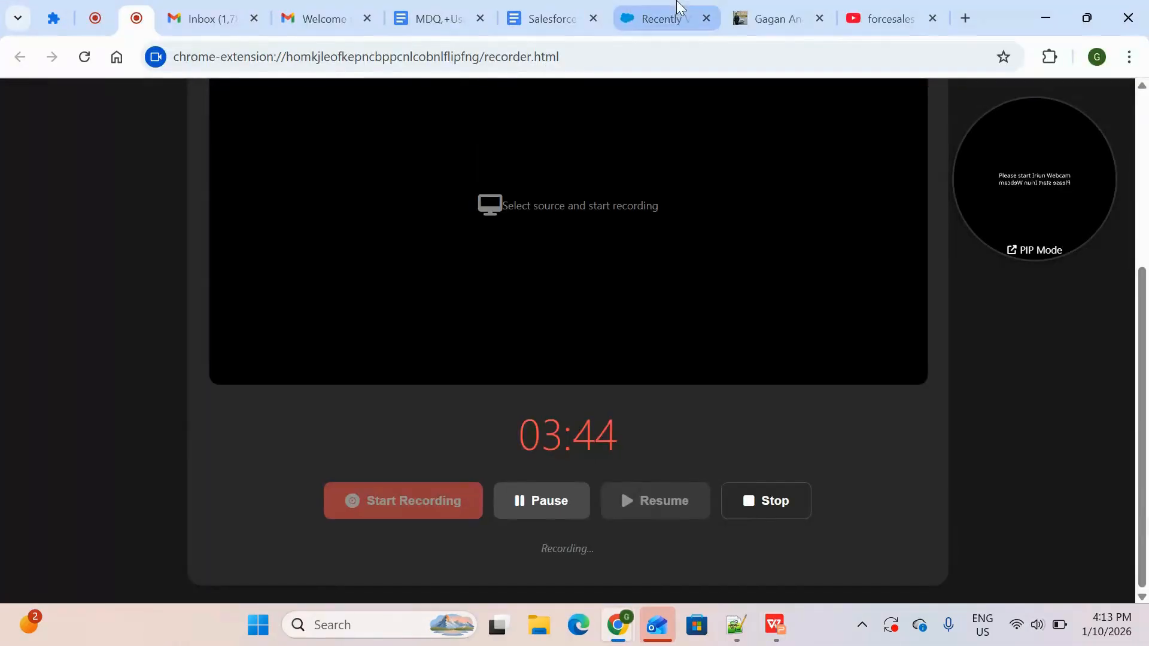
{"action": "left_click", "coordinate": [676, 12]}
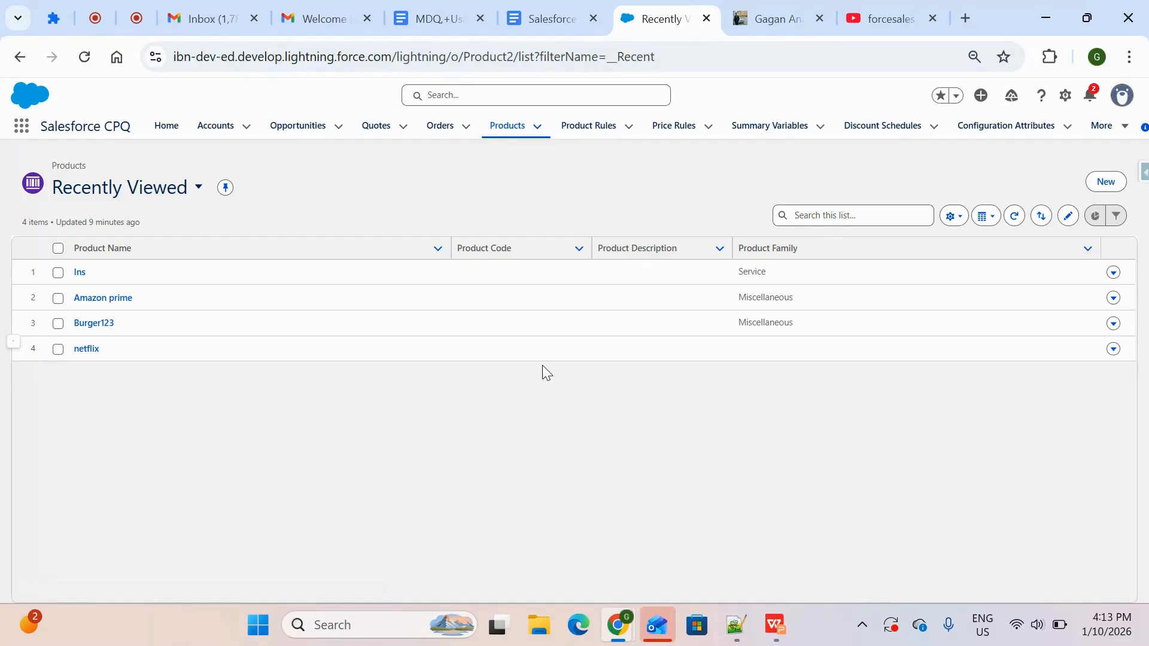
{"action": "left_click", "coordinate": [513, 127]}
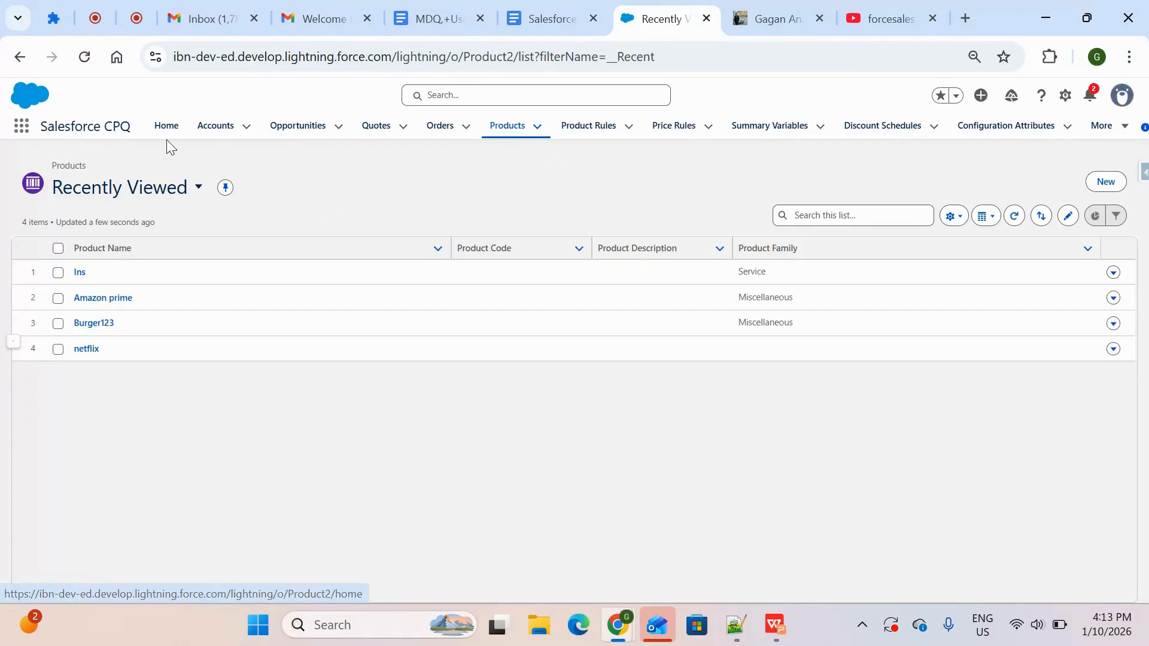
{"action": "left_click", "coordinate": [514, 130]}
Start a new product record and name it Insurance
{"action": "left_click", "coordinate": [1105, 182]}
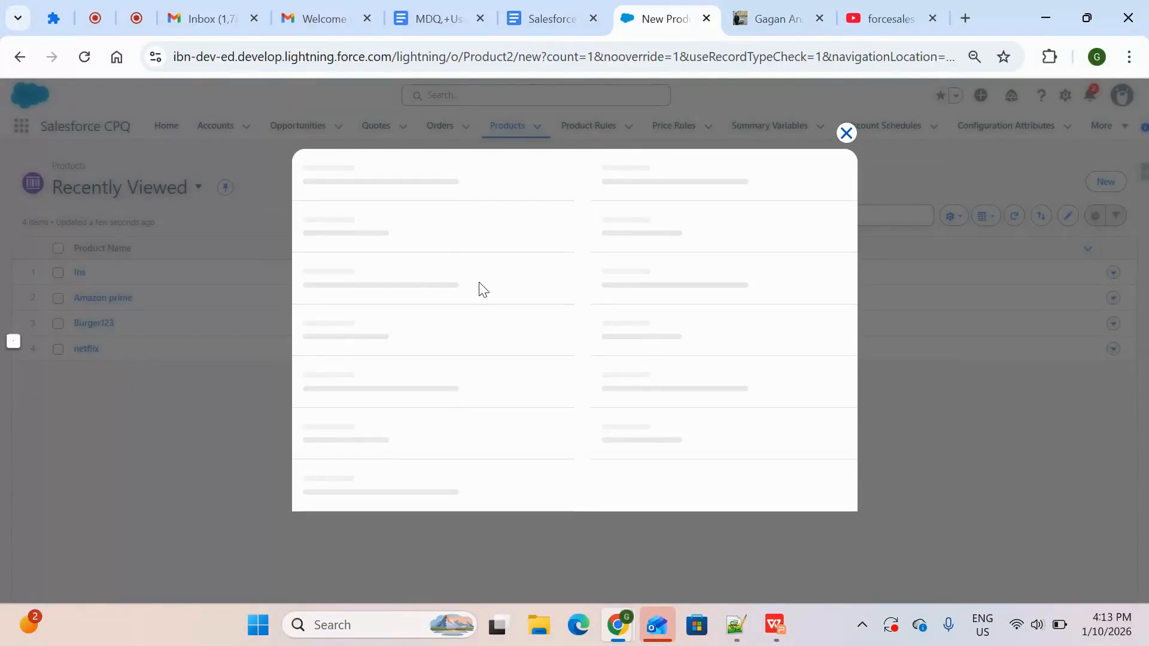
{"action": "left_click", "coordinate": [432, 231]}
{"action": "type", "text": "In"}
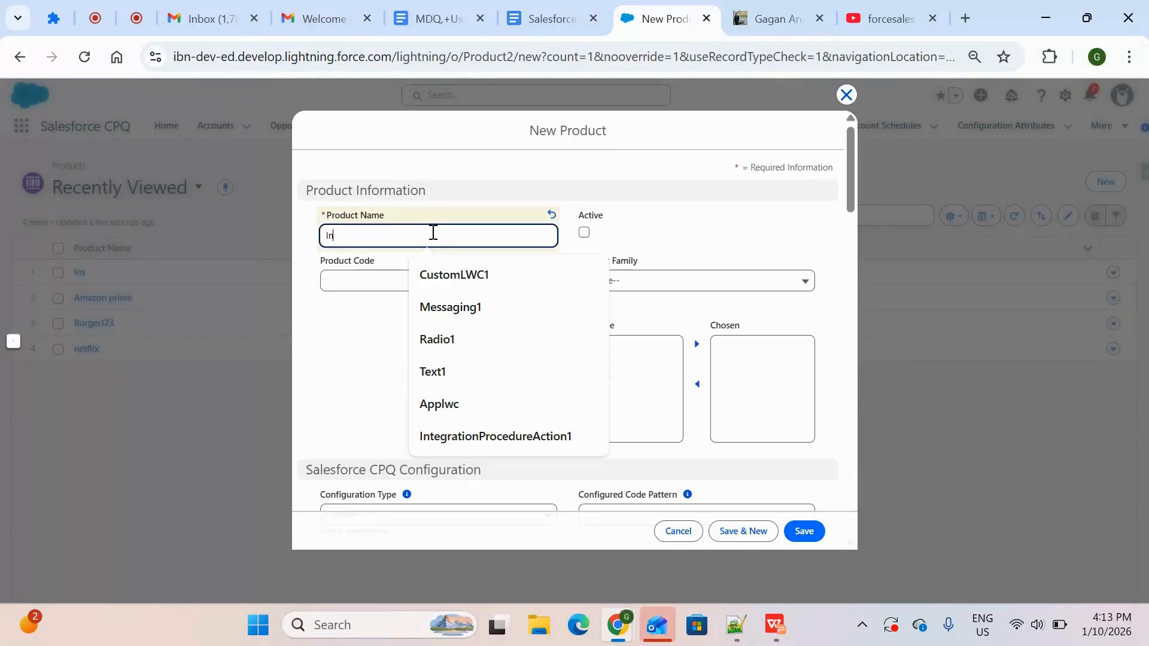
{"action": "type", "text": "surance"}
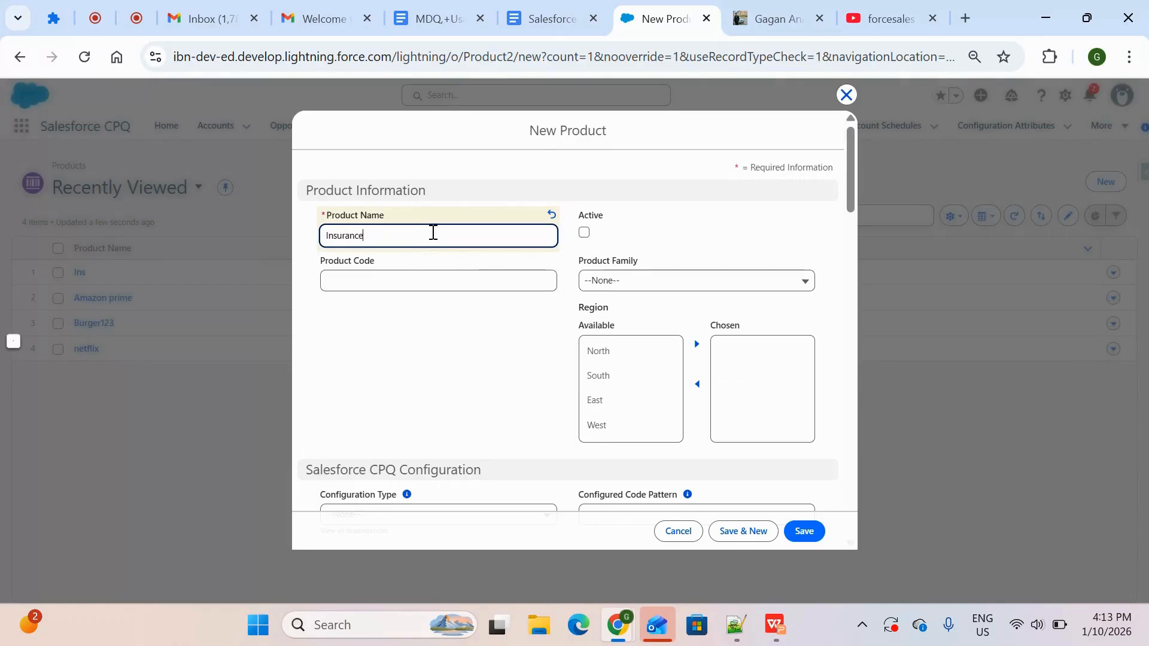
Make the new product active, set its Product Family to Service and save the record
{"action": "left_click", "coordinate": [584, 232]}
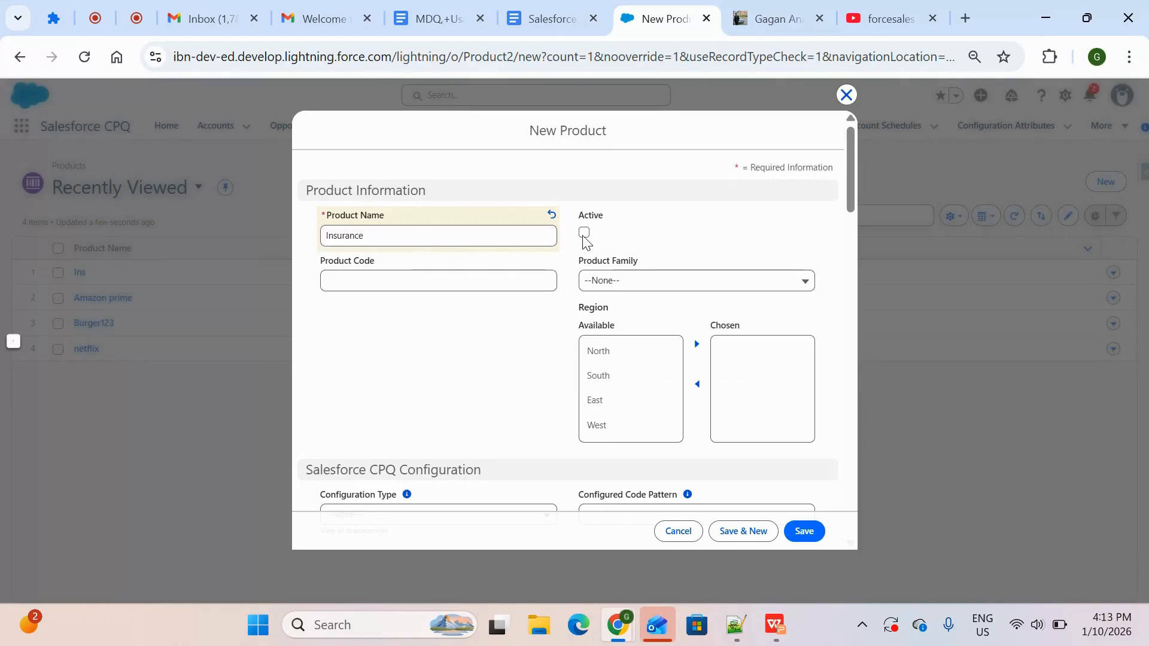
{"action": "left_click", "coordinate": [619, 286]}
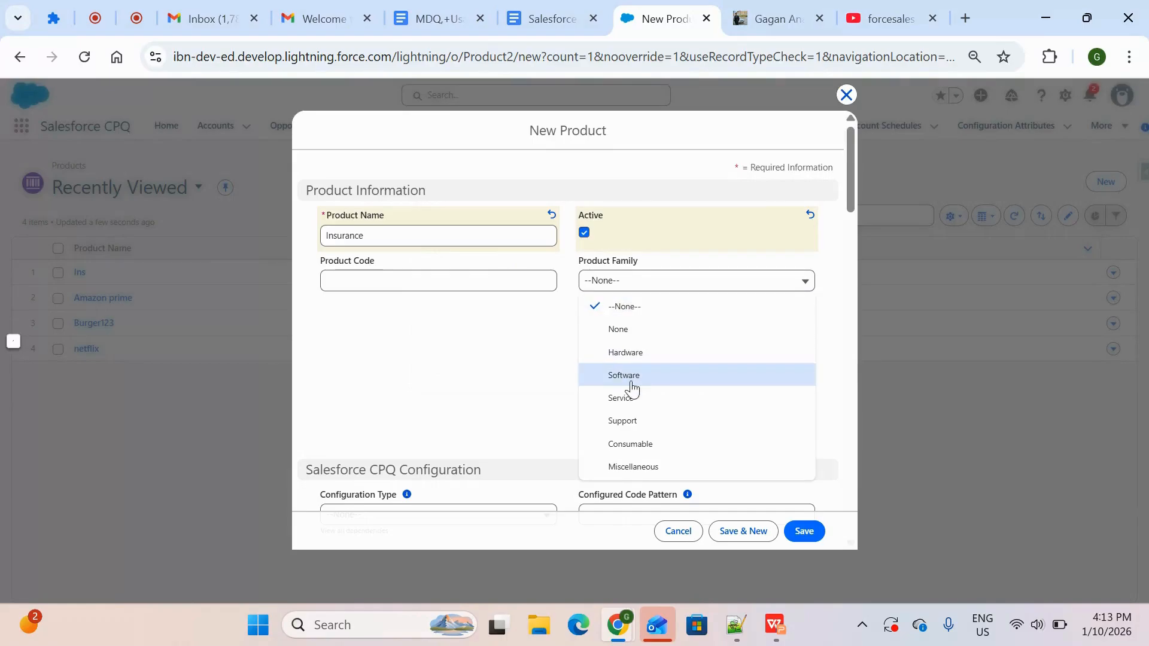
{"action": "left_click", "coordinate": [646, 398]}
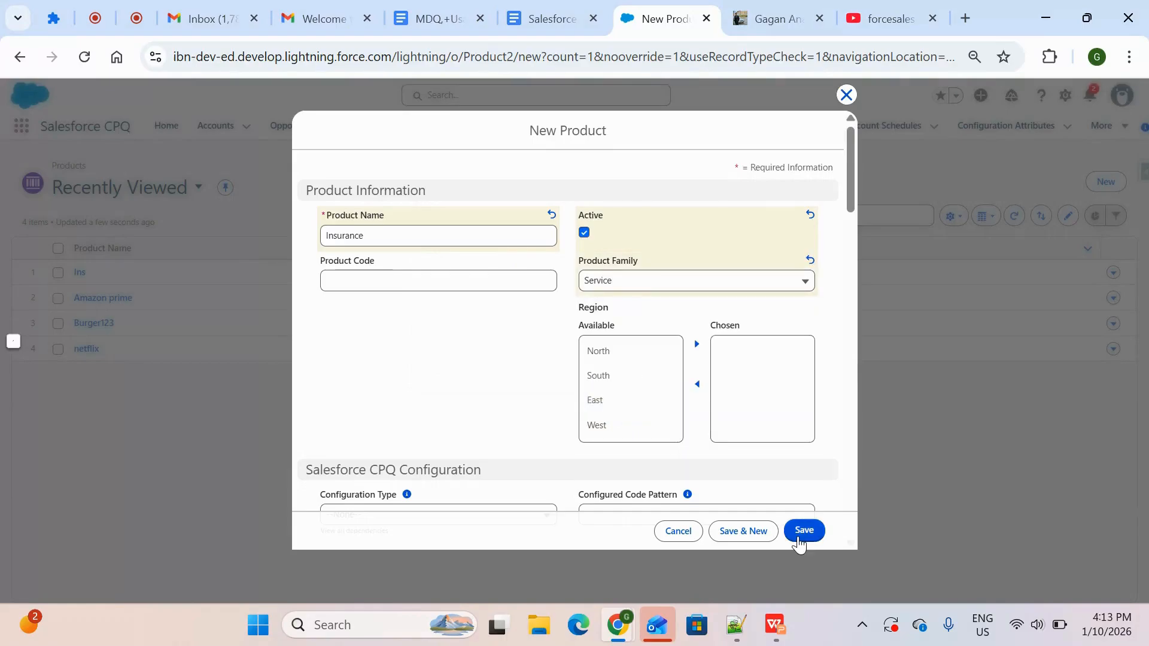
{"action": "left_click", "coordinate": [803, 531]}
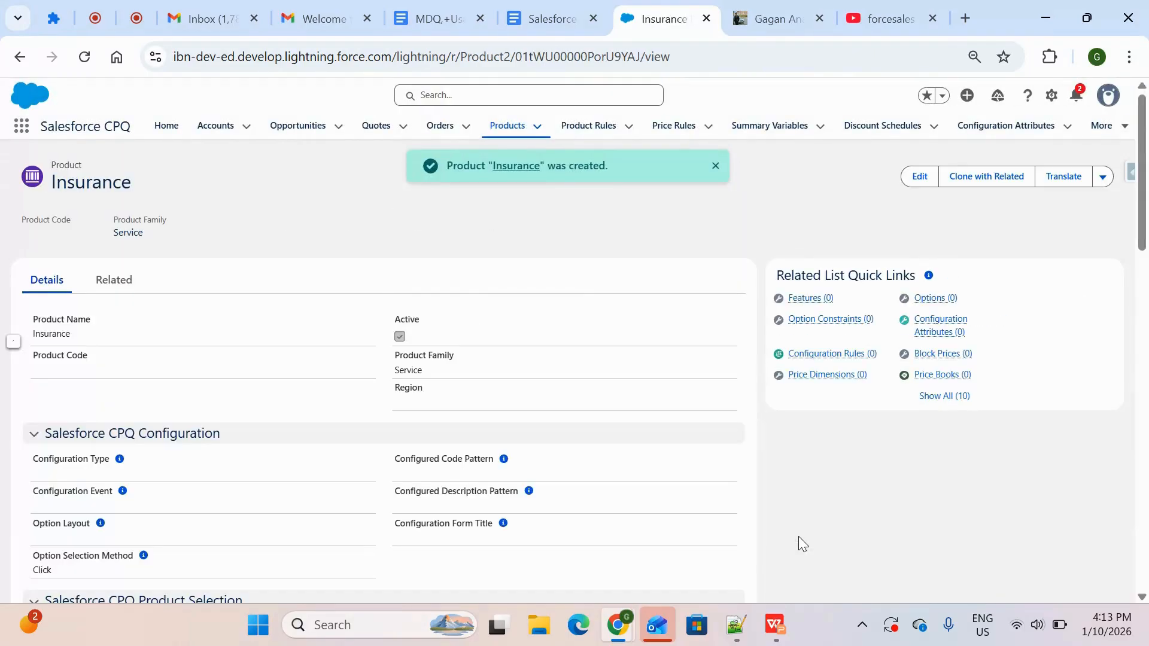
{"action": "left_click", "coordinate": [715, 166]}
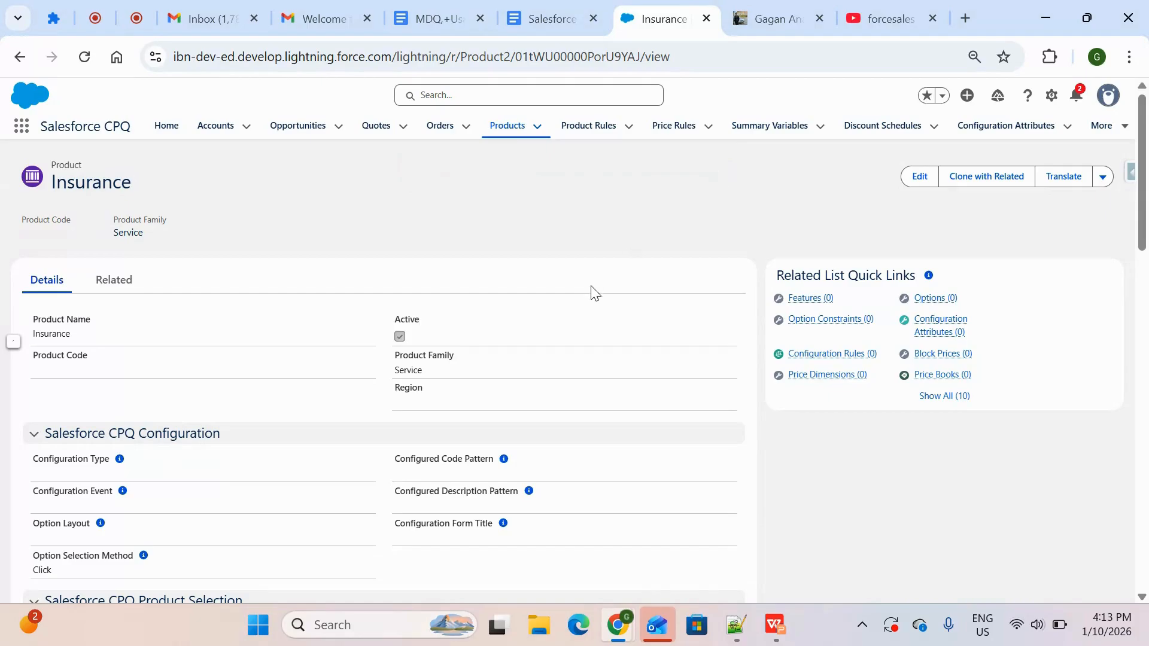
Look through the detail fields of the Insurance product record
{"action": "scroll", "coordinate": [538, 422], "scroll_direction": "down", "scroll_amount": 2}
{"action": "scroll", "coordinate": [539, 422], "scroll_direction": "down", "scroll_amount": 5}
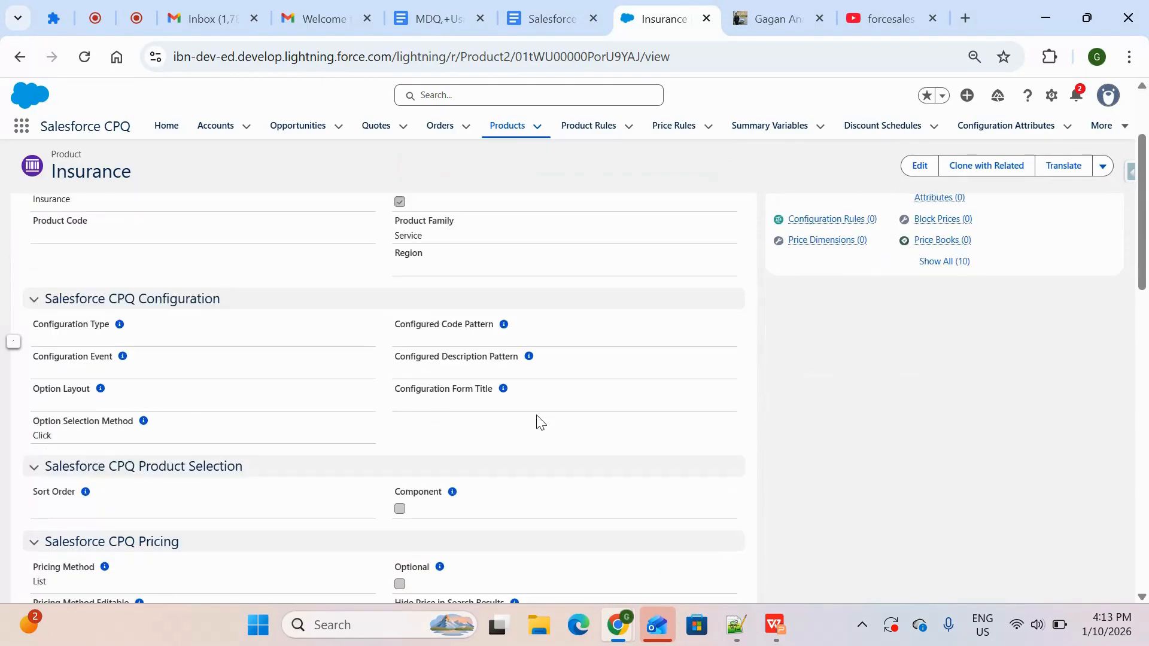
{"action": "scroll", "coordinate": [540, 422], "scroll_direction": "up", "scroll_amount": 5}
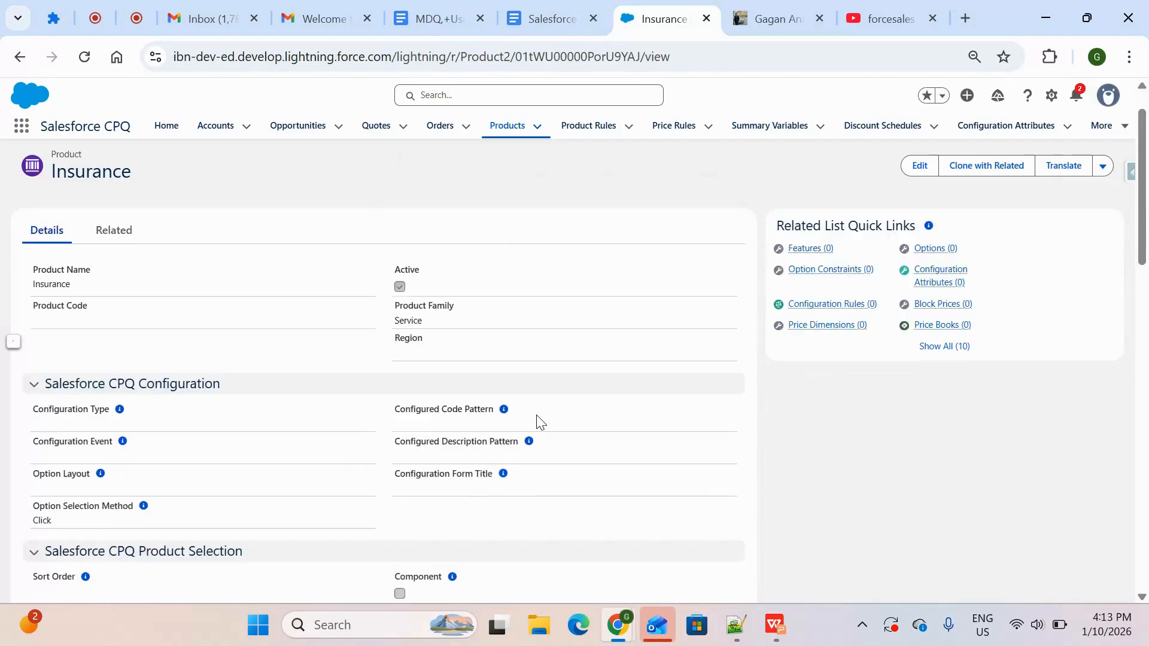
{"action": "scroll", "coordinate": [541, 421], "scroll_direction": "down", "scroll_amount": 3}
{"action": "scroll", "coordinate": [540, 422], "scroll_direction": "up", "scroll_amount": 5}
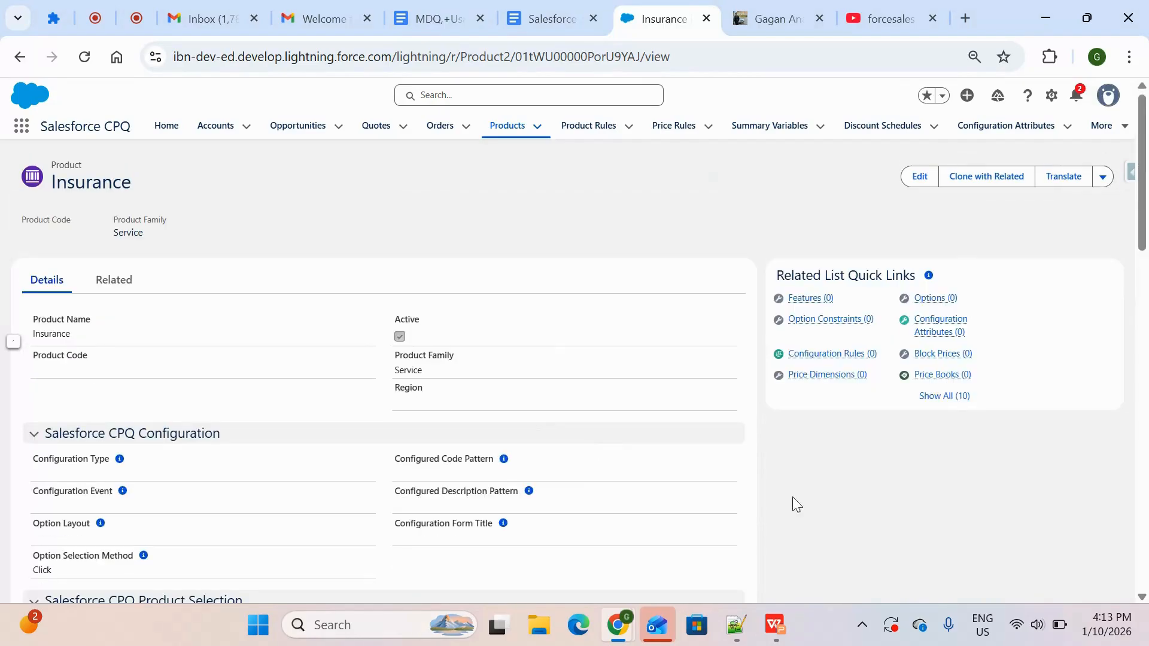
Switch to the WPS presentation and go back to the slide defining MDQ and its subscription pricing
{"action": "left_click", "coordinate": [776, 627]}
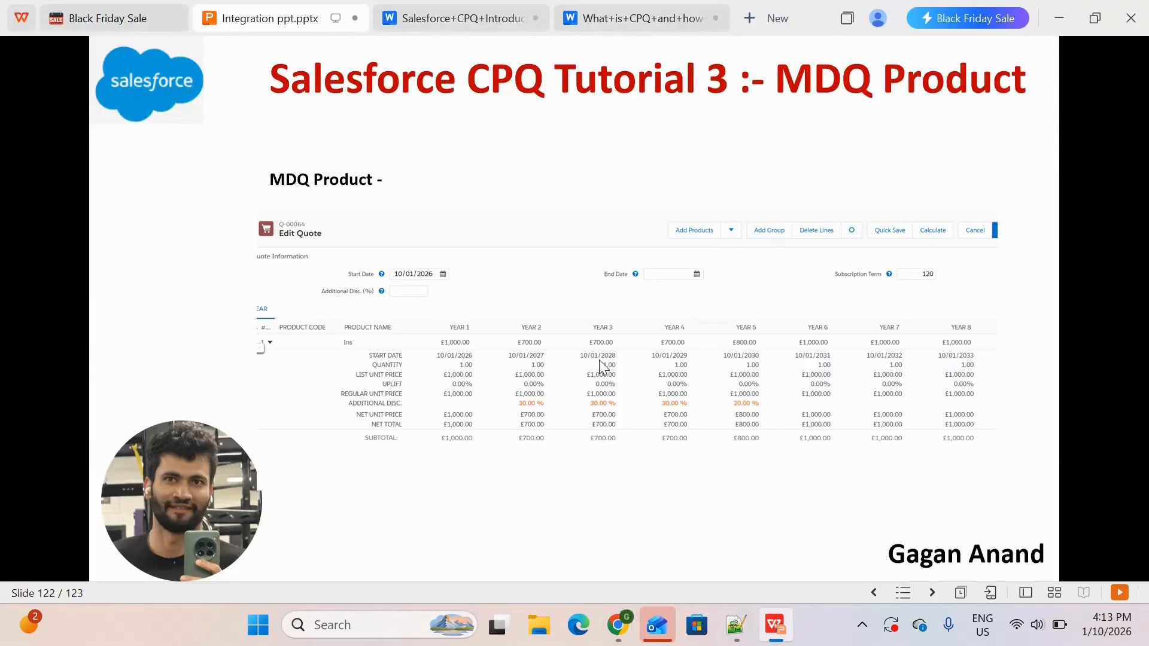
{"action": "scroll", "coordinate": [598, 360], "scroll_direction": "up", "scroll_amount": 1}
{"action": "scroll", "coordinate": [604, 366], "scroll_direction": "up", "scroll_amount": 1}
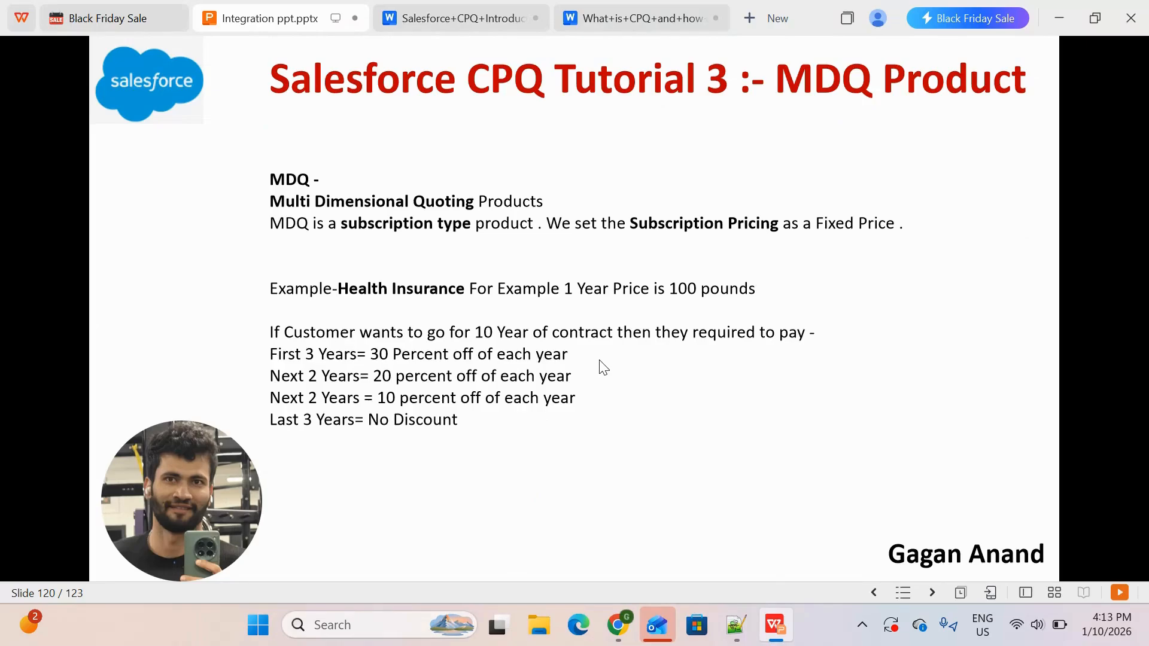
Switch back to Chrome and search the Insurance product page for "subs" to locate the subscription fields
{"action": "key", "text": "alt+Tab"}
{"action": "key", "text": "ctrl+f"}
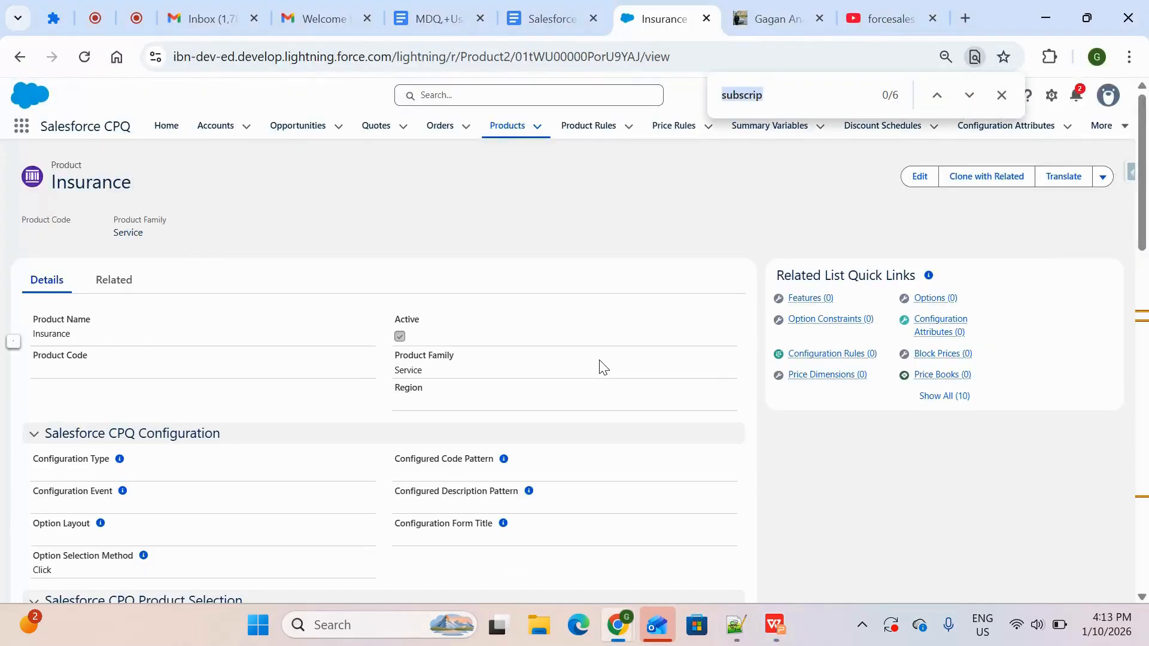
{"action": "type", "text": "s"}
{"action": "key", "text": "Return"}
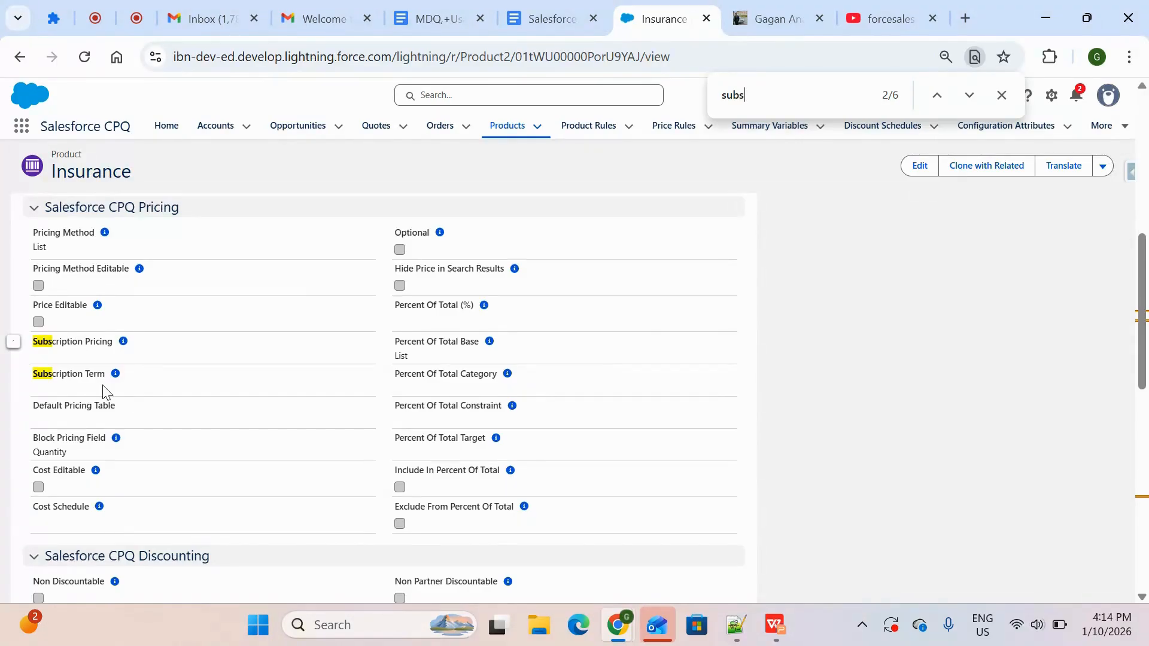
{"action": "key", "text": "Return"}
{"action": "key", "text": "Return"}
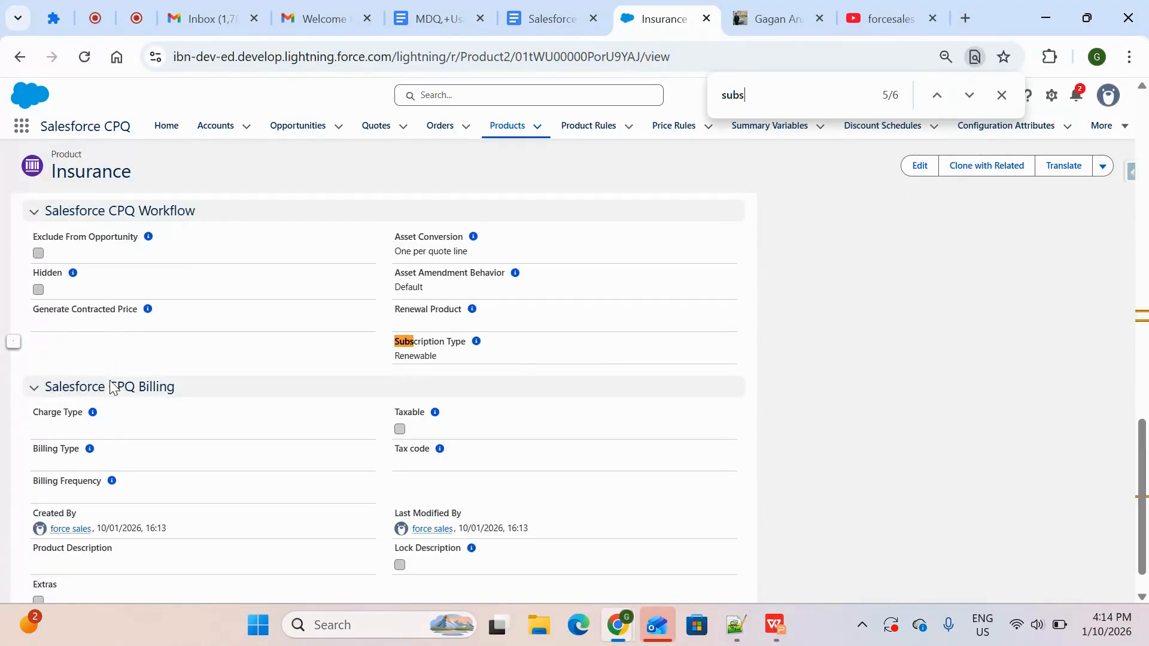
{"action": "key", "text": "Return"}
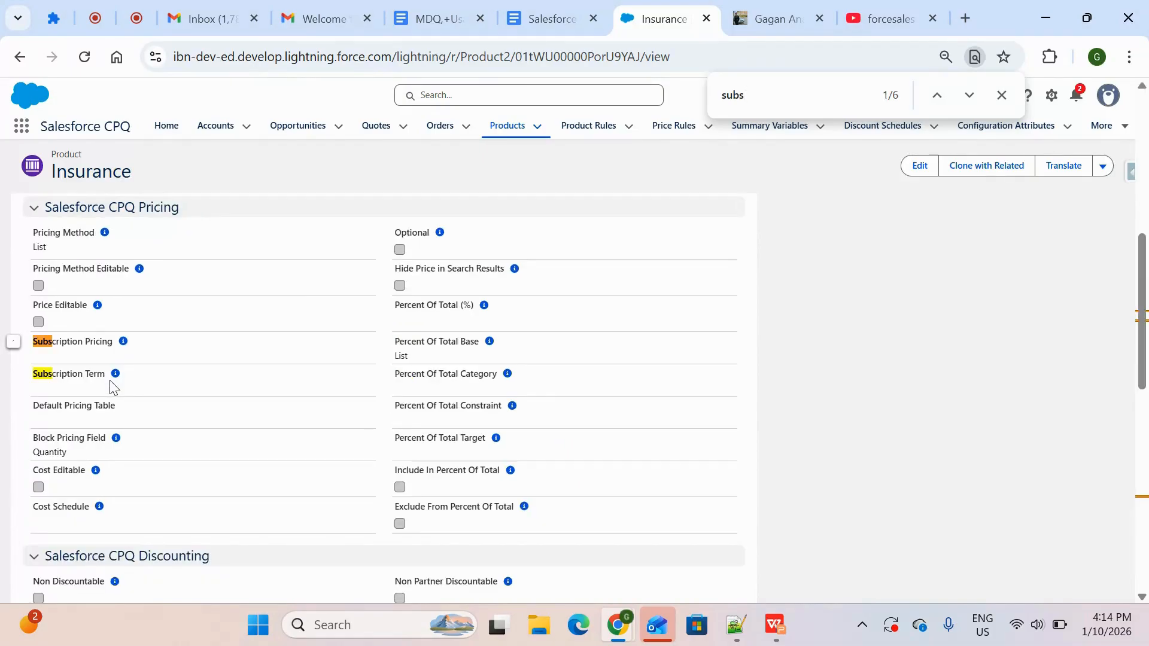
Switch to the WPS presentation and advance to the slide listing the steps to create an MDQ product
{"action": "key", "text": "alt+Tab"}
{"action": "key", "text": "Right"}
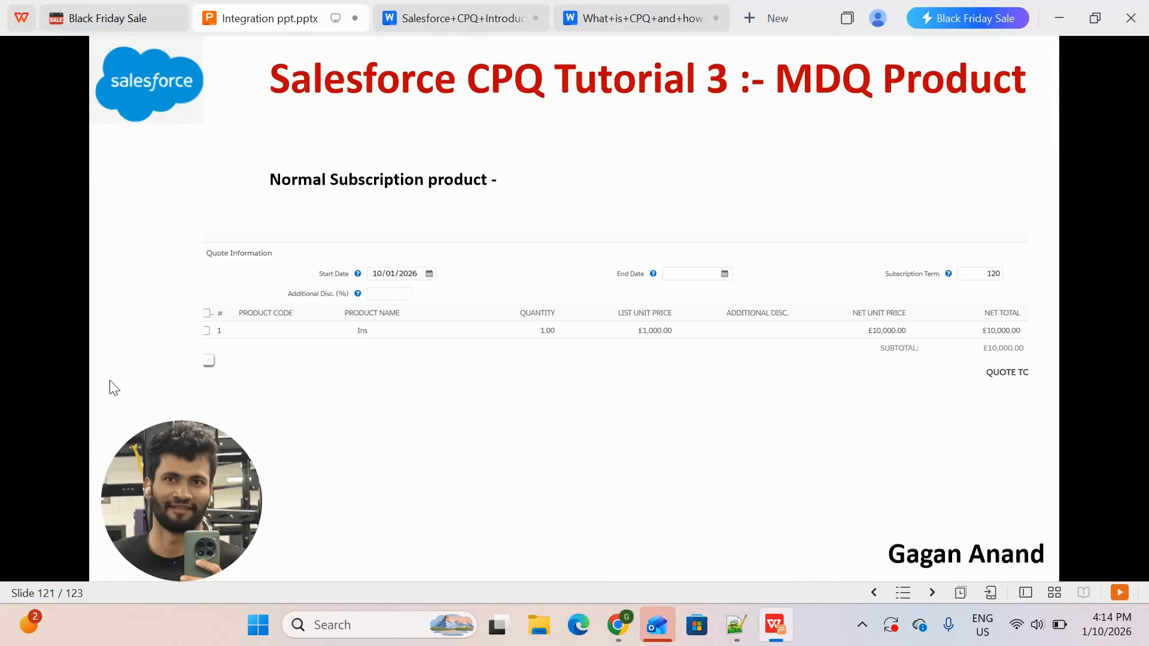
{"action": "key", "text": "Right"}
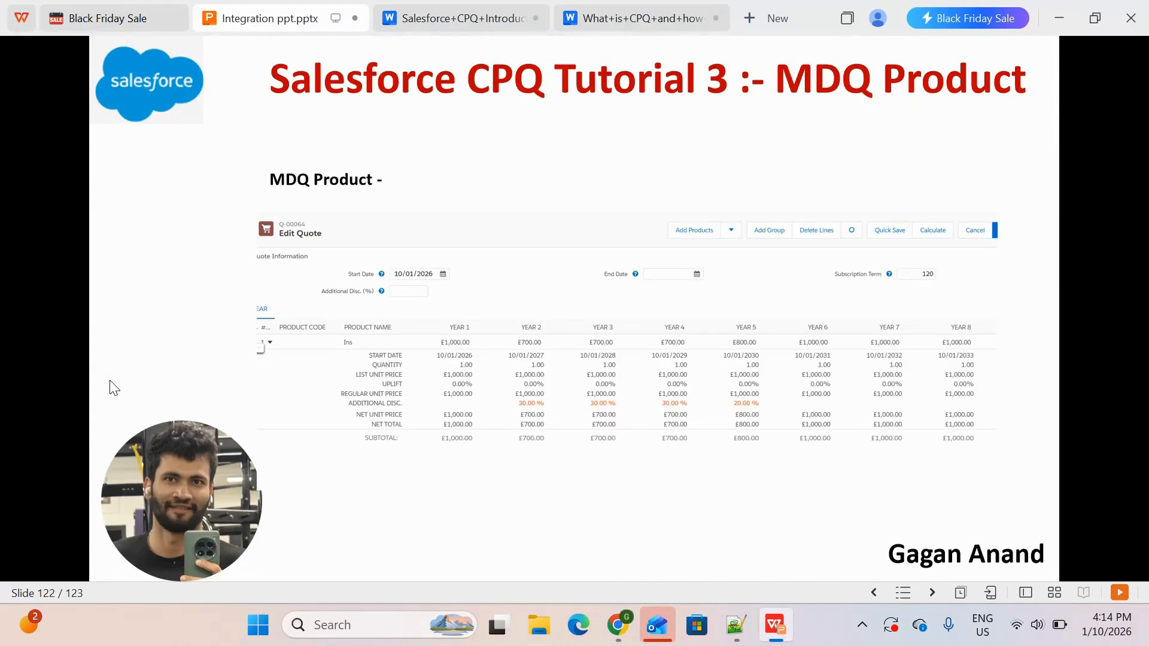
{"action": "key", "text": "Right"}
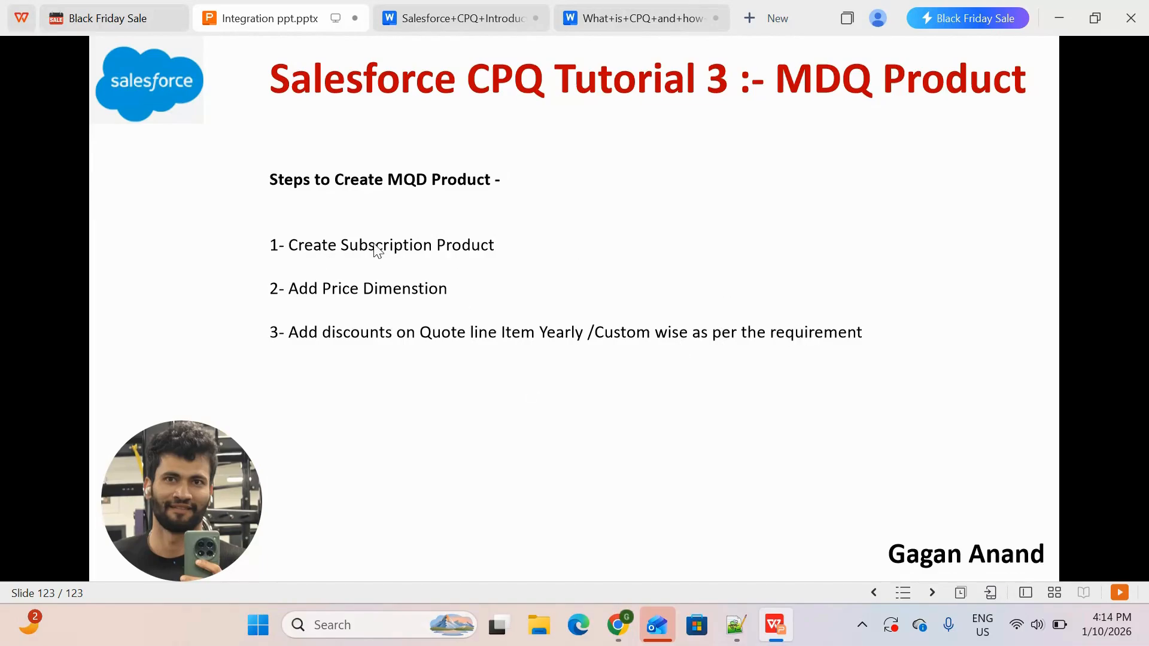
Switch back to Chrome, open the Insurance product for editing and set its Subscription Pricing to Fixed Price
{"action": "key", "text": "alt+Tab"}
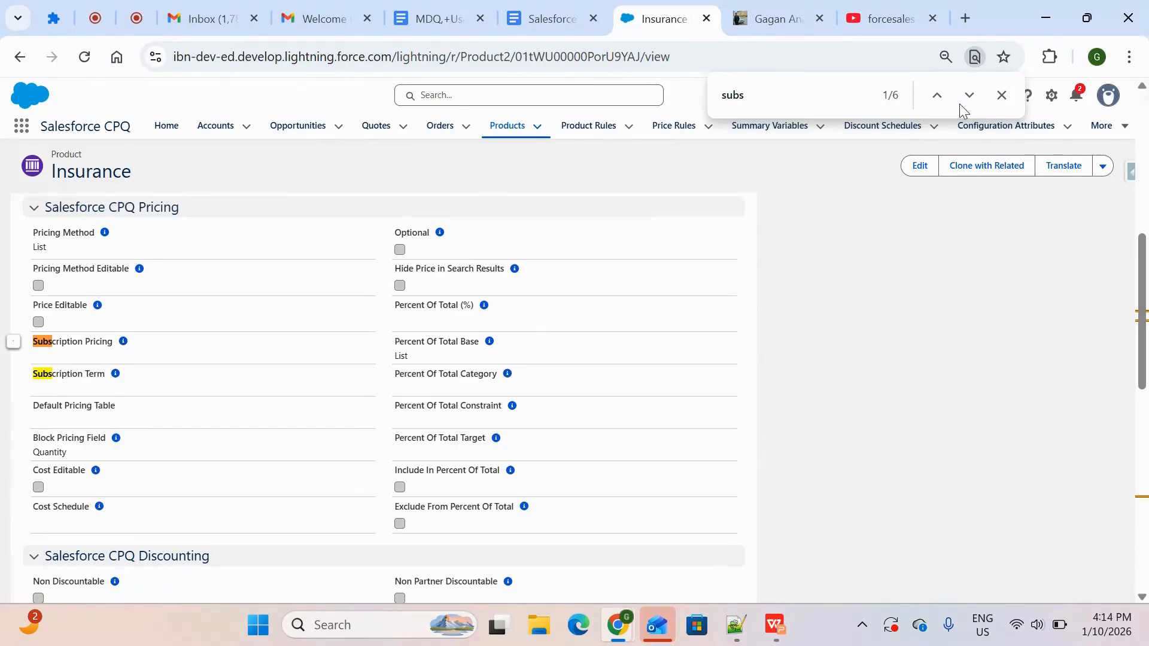
{"action": "left_click", "coordinate": [920, 167]}
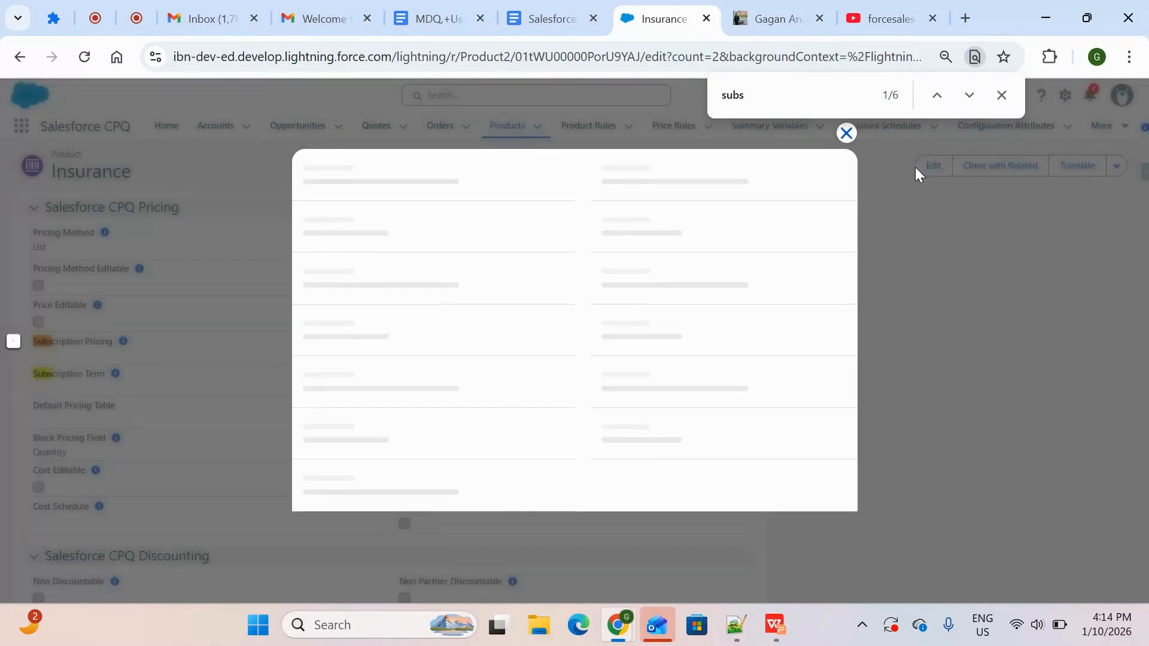
{"action": "key", "text": "ctrl+f"}
{"action": "key", "text": "Return"}
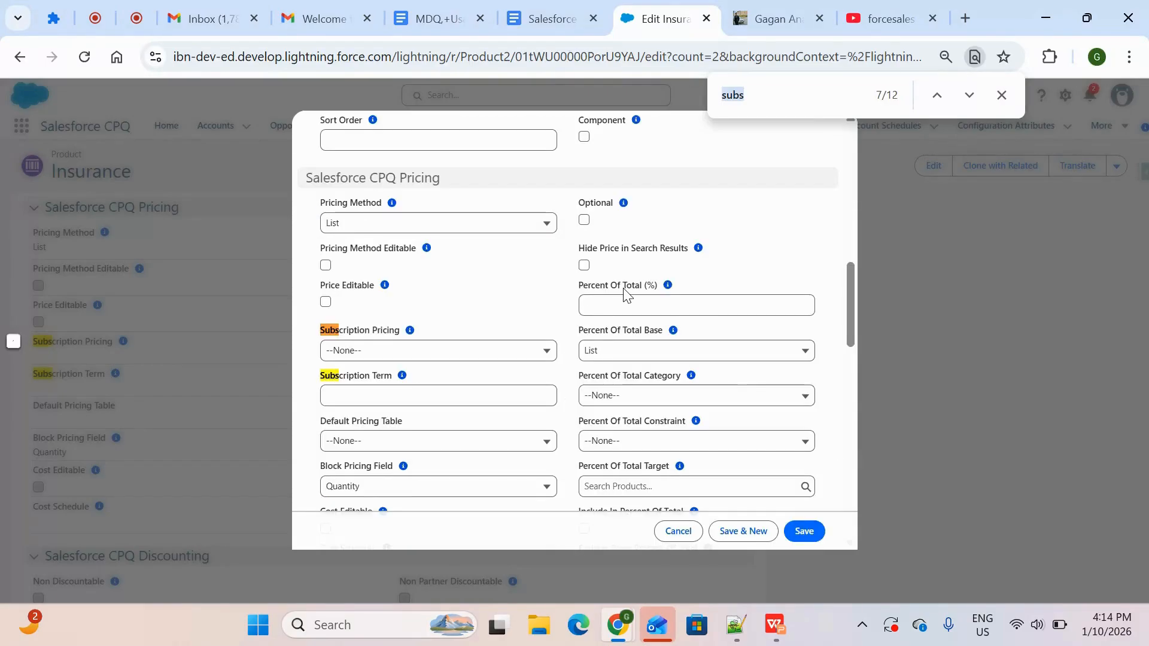
{"action": "left_click", "coordinate": [451, 353]}
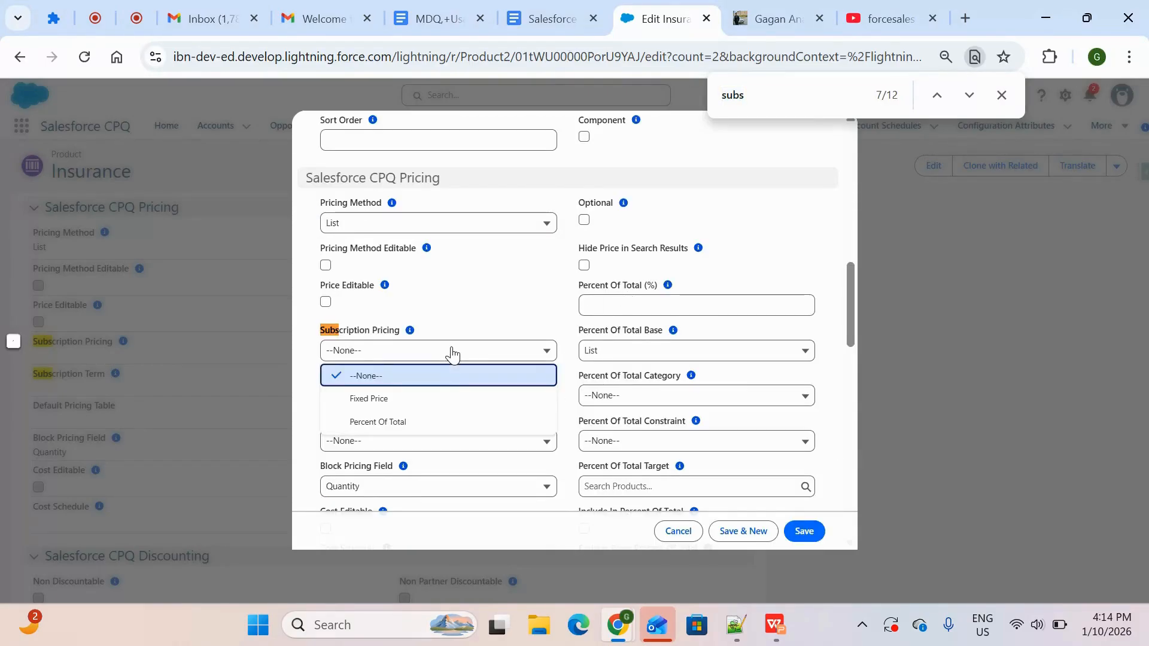
{"action": "left_click", "coordinate": [442, 401]}
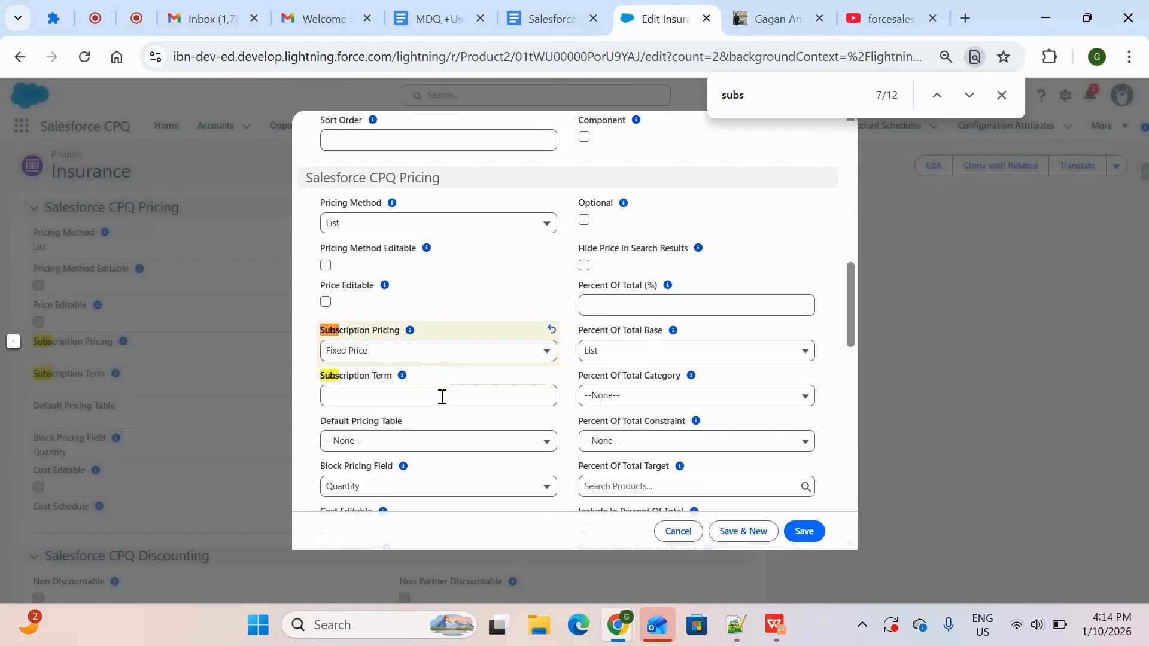
Set the Insurance product's Subscription Term to 12 and save the record
{"action": "left_click", "coordinate": [489, 388]}
{"action": "type", "text": "12"}
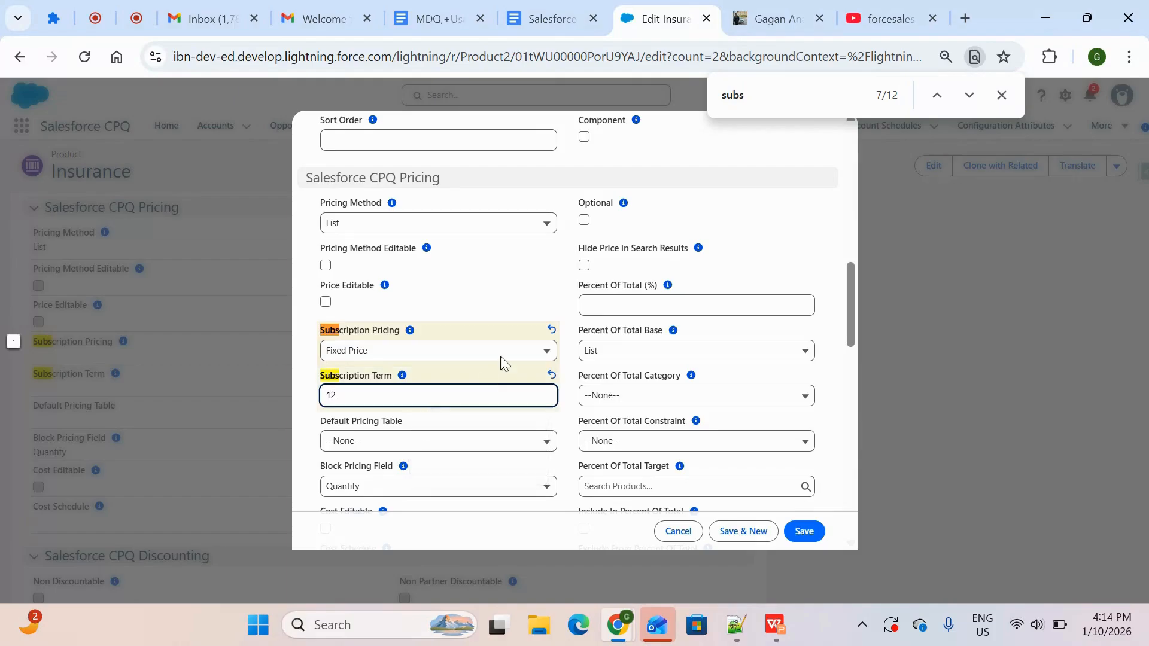
{"action": "left_click", "coordinate": [532, 285]}
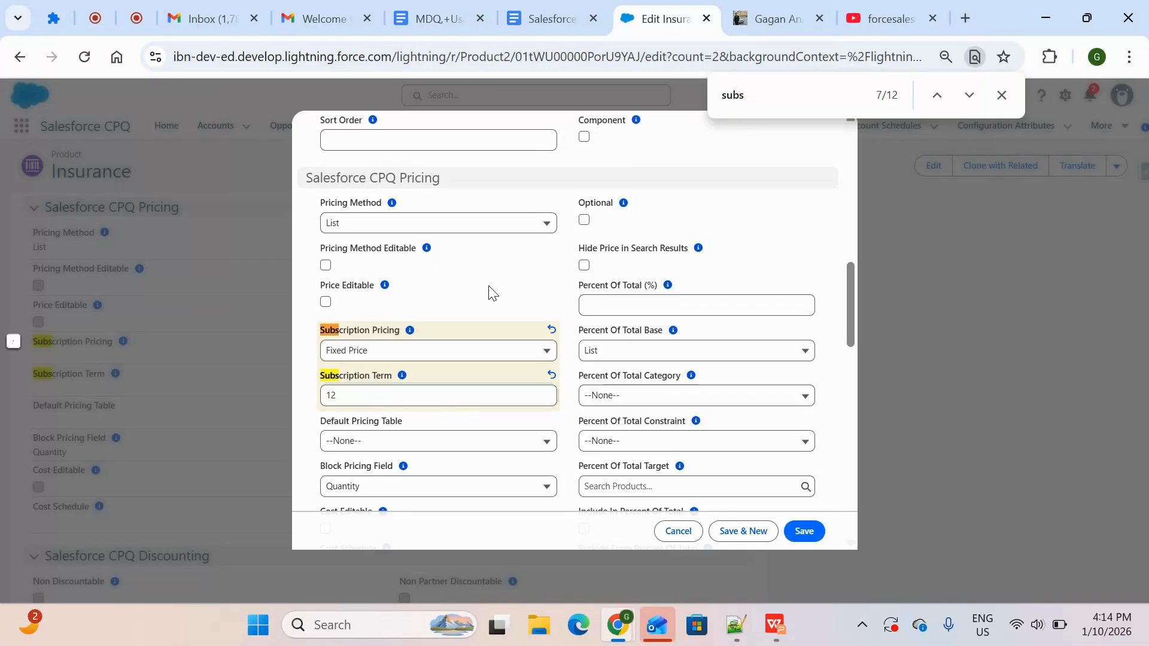
{"action": "scroll", "coordinate": [501, 334], "scroll_direction": "up", "scroll_amount": 2}
{"action": "scroll", "coordinate": [500, 334], "scroll_direction": "down", "scroll_amount": 2}
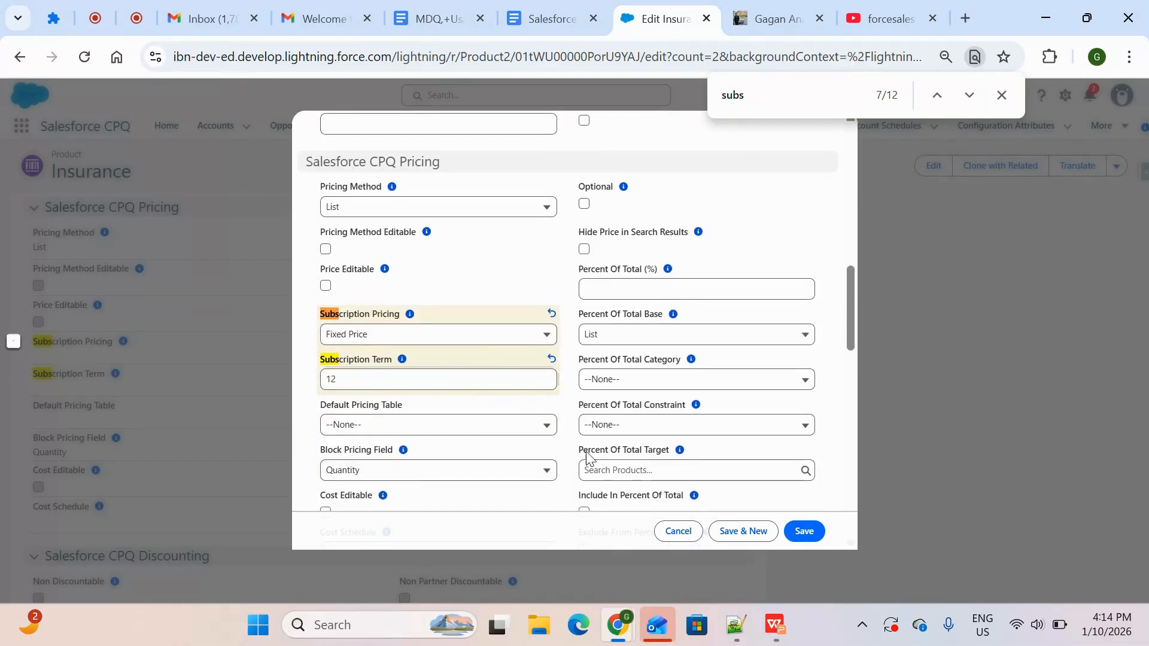
{"action": "left_click", "coordinate": [814, 532]}
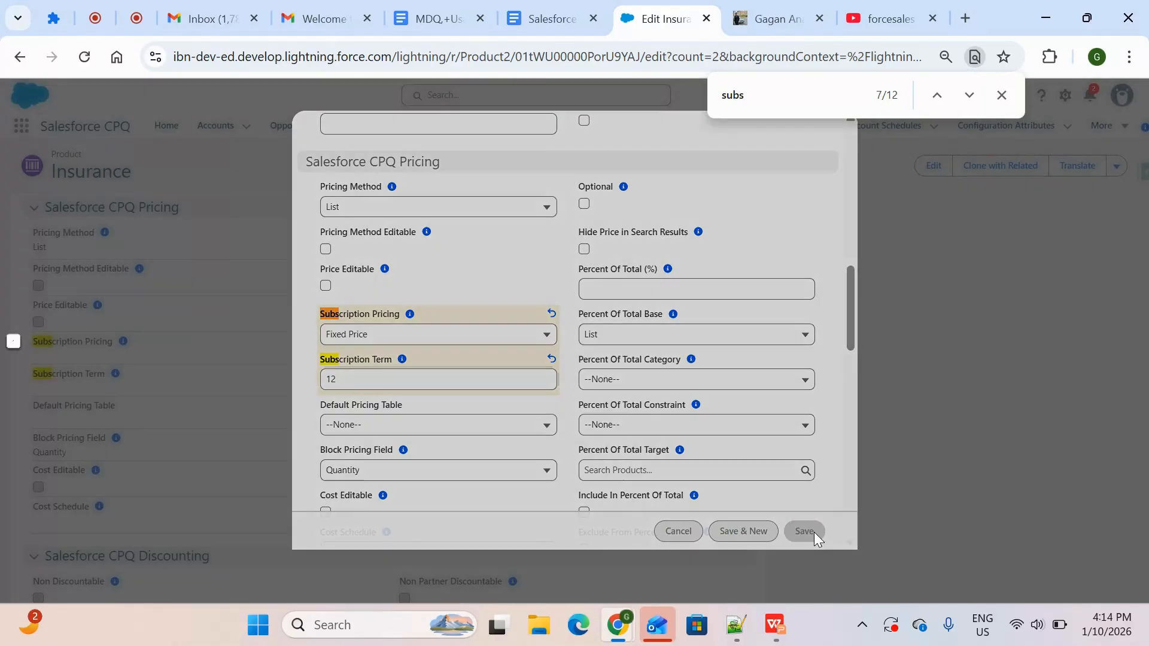
Add a standard price to the Insurance product with a List Price of 1000, save it and close the page search
{"action": "scroll", "coordinate": [617, 408], "scroll_direction": "up", "scroll_amount": 7}
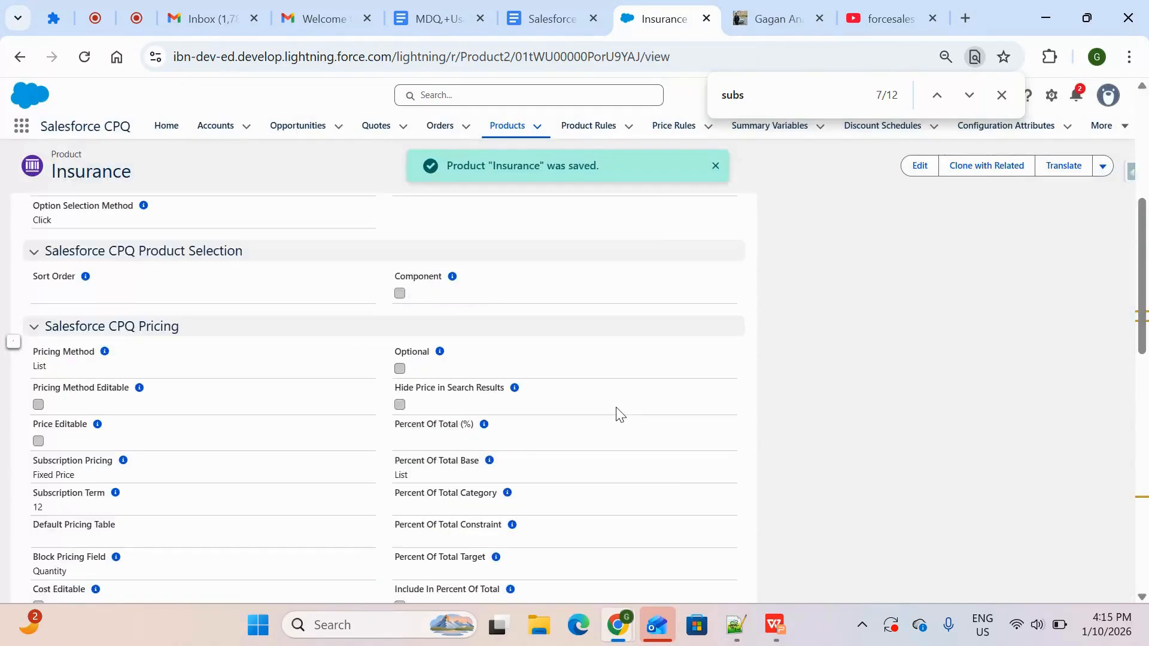
{"action": "left_click", "coordinate": [127, 290]}
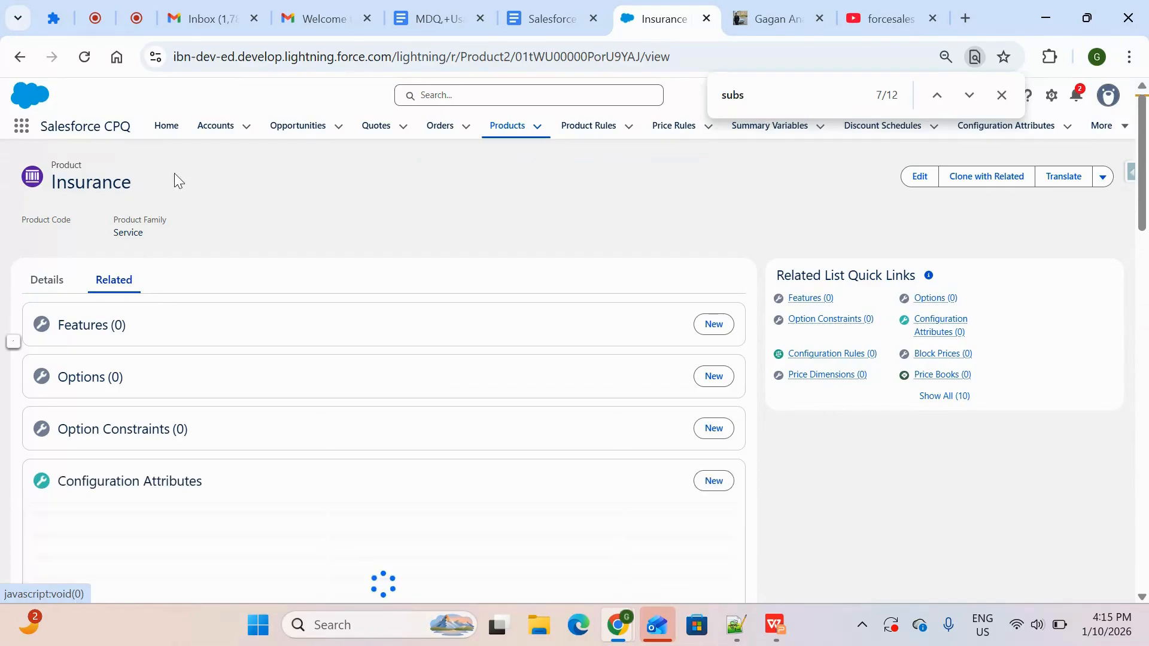
{"action": "scroll", "coordinate": [264, 317], "scroll_direction": "down", "scroll_amount": 1}
{"action": "scroll", "coordinate": [264, 326], "scroll_direction": "down", "scroll_amount": 9}
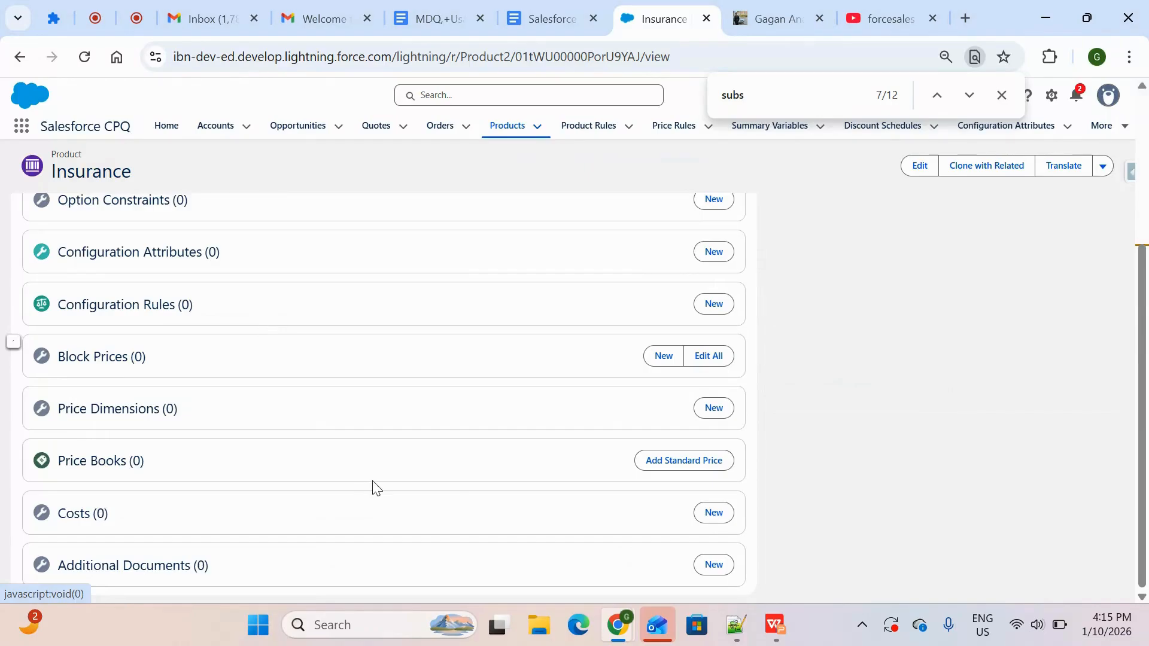
{"action": "left_click", "coordinate": [698, 465]}
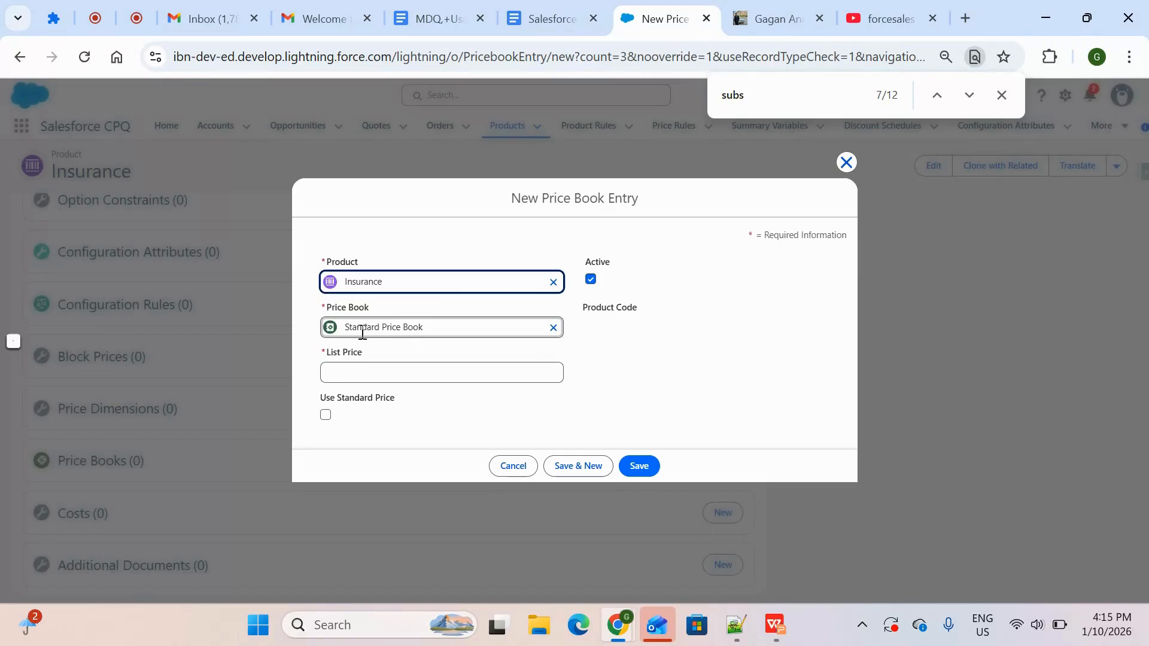
{"action": "left_click", "coordinate": [458, 383]}
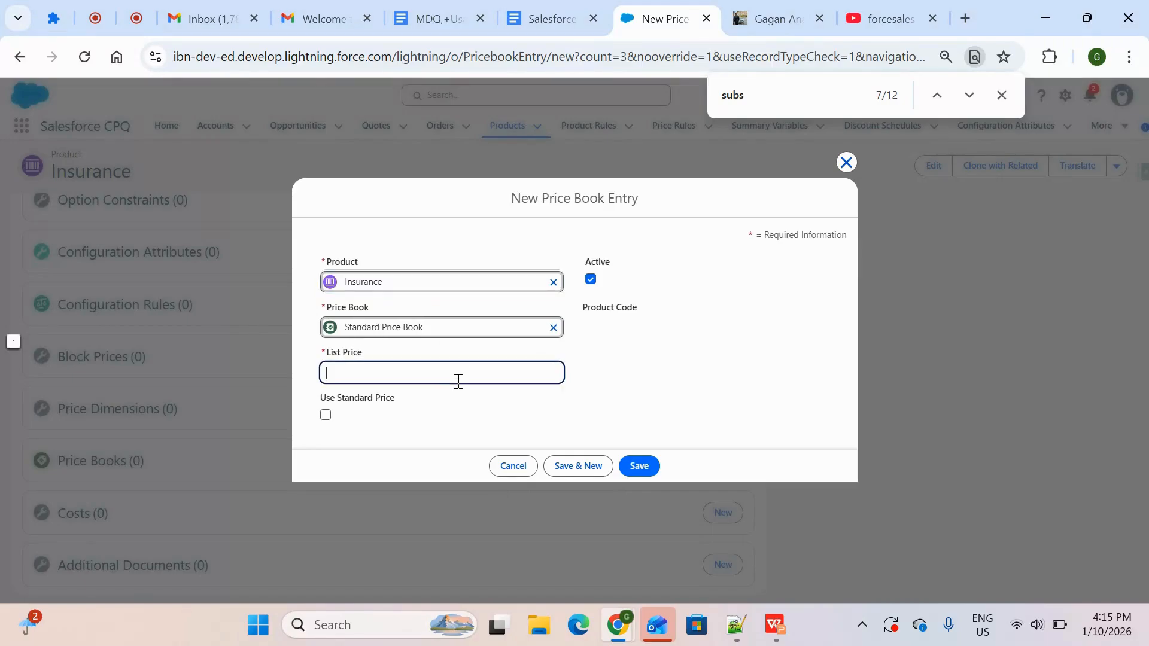
{"action": "type", "text": "1,000.00"}
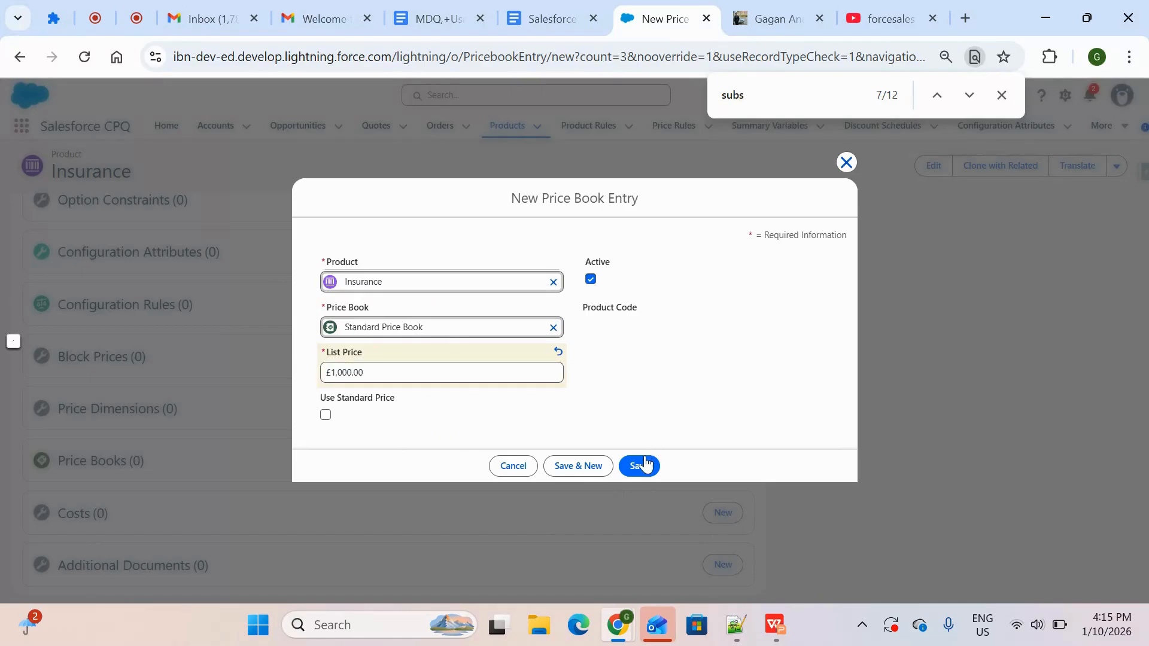
{"action": "left_click", "coordinate": [640, 466]}
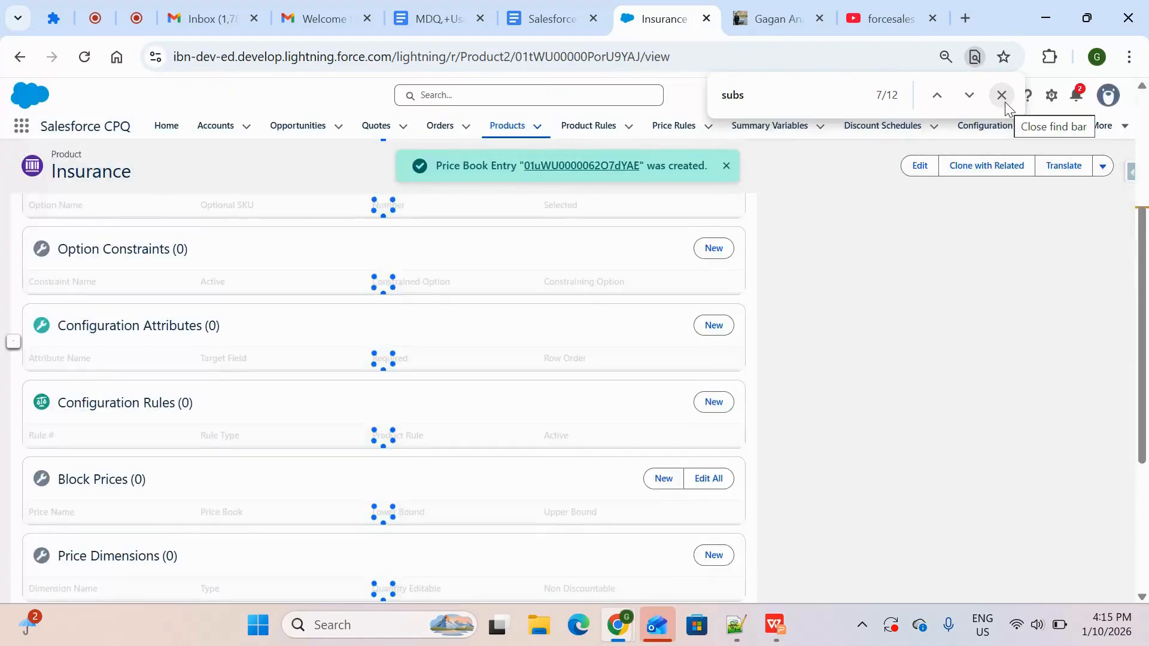
{"action": "left_click", "coordinate": [1003, 98]}
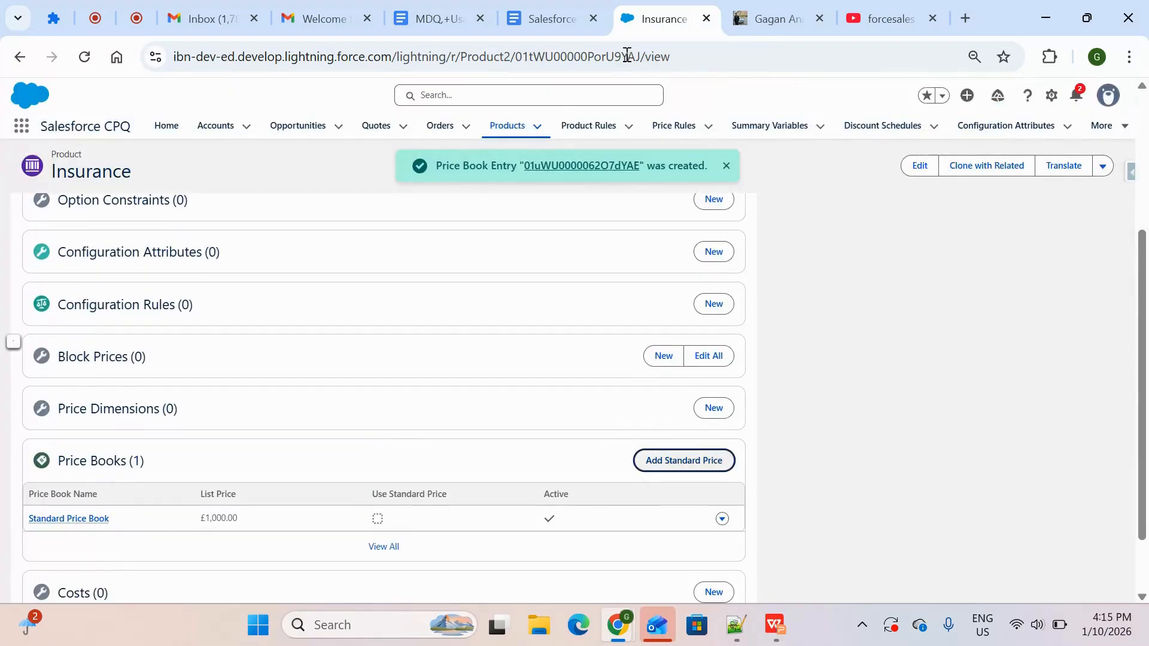
Switch to the WPS presentation to review the MDQ product creation steps and return to the Insurance product in Chrome
{"action": "scroll", "coordinate": [601, 205], "scroll_direction": "up", "scroll_amount": 5}
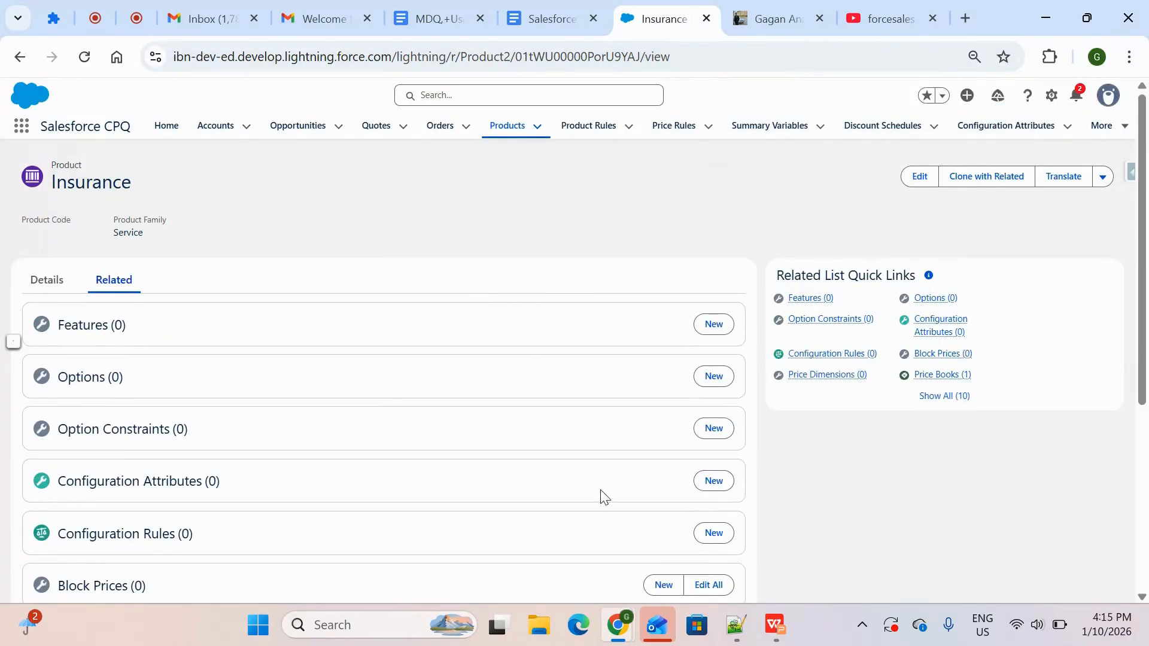
{"action": "left_click", "coordinate": [785, 639]}
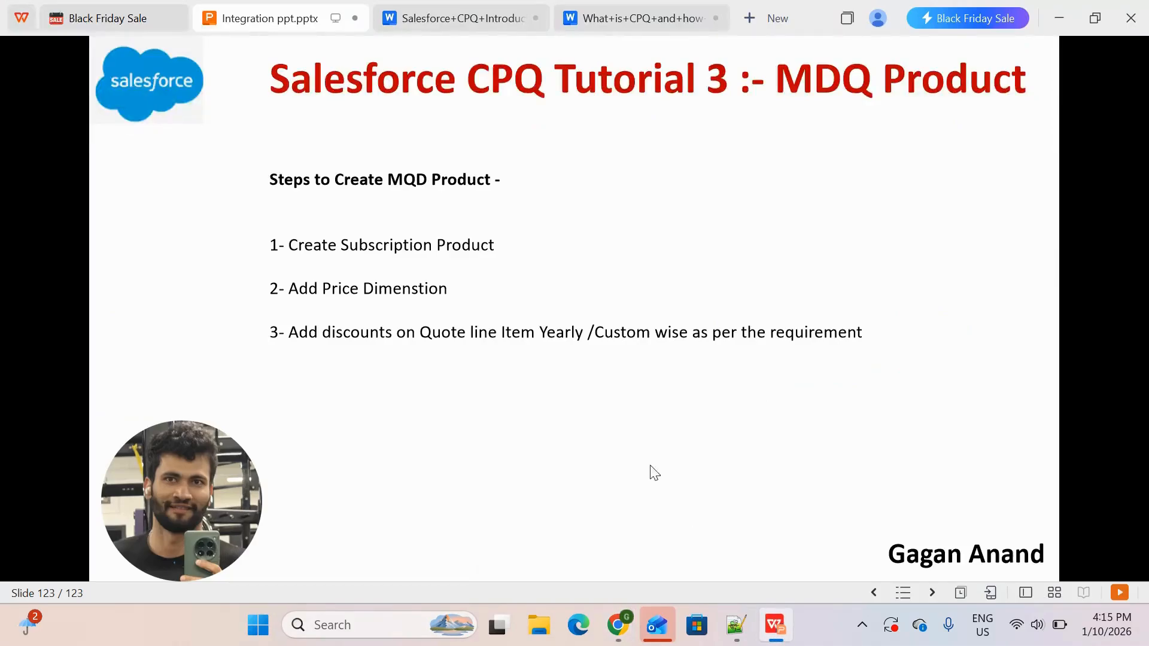
{"action": "key", "text": "alt+Tab"}
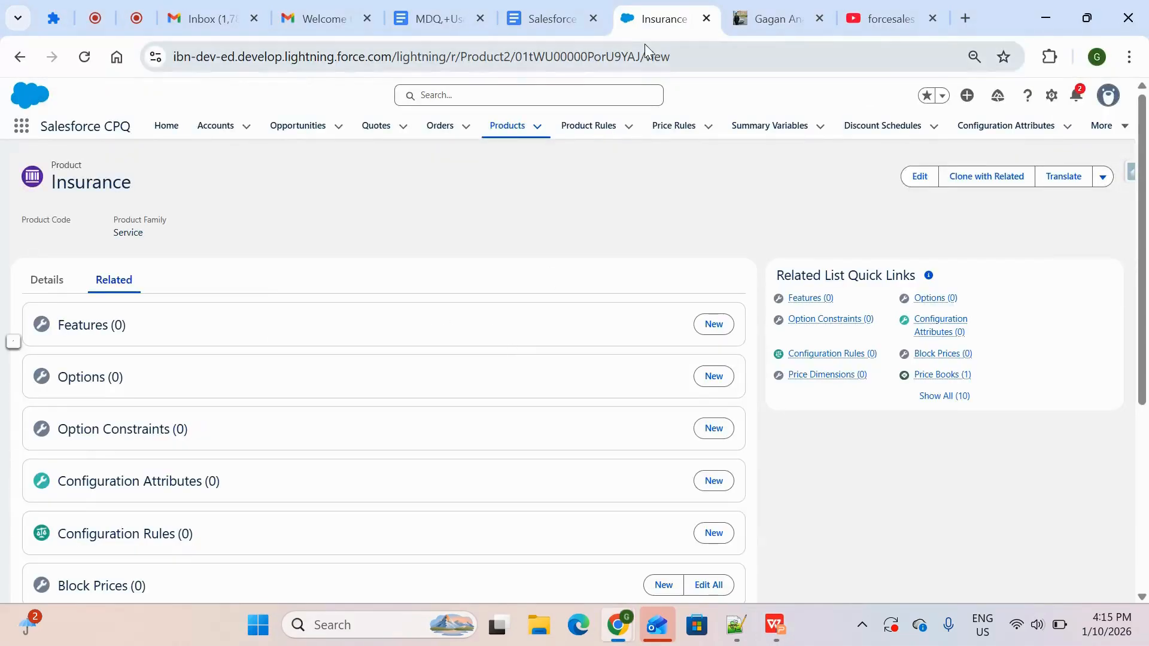
Duplicate the Insurance product's browser tab and bring the copy to the front
{"action": "right_click", "coordinate": [651, 29]}
{"action": "left_click", "coordinate": [718, 193]}
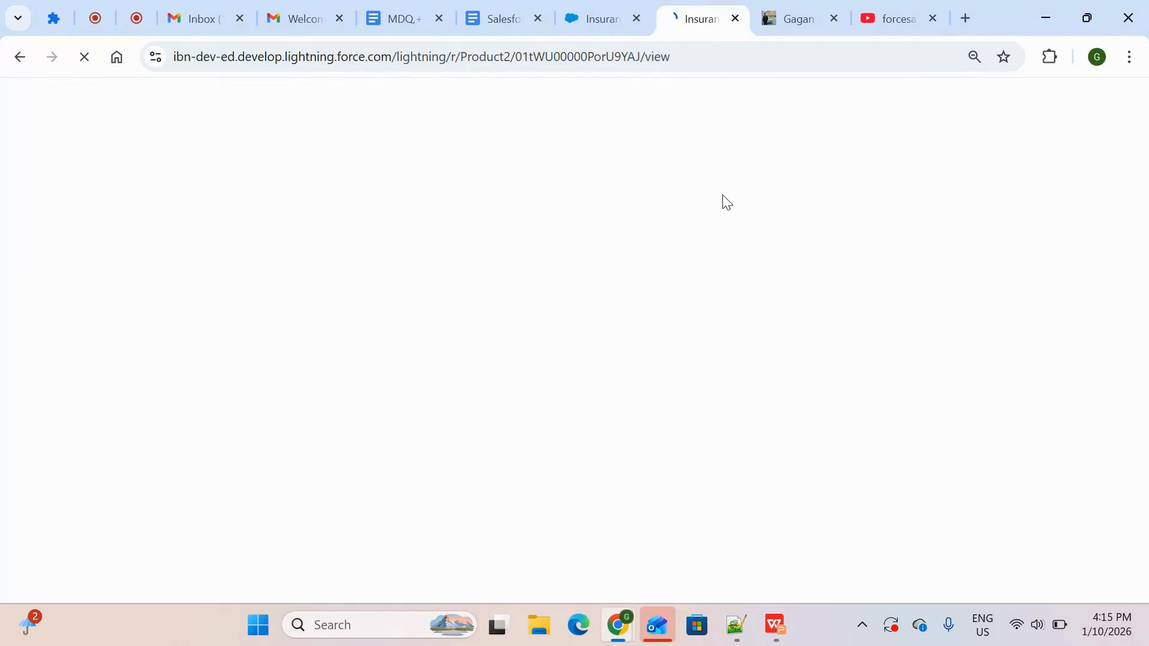
{"action": "left_click", "coordinate": [596, 19]}
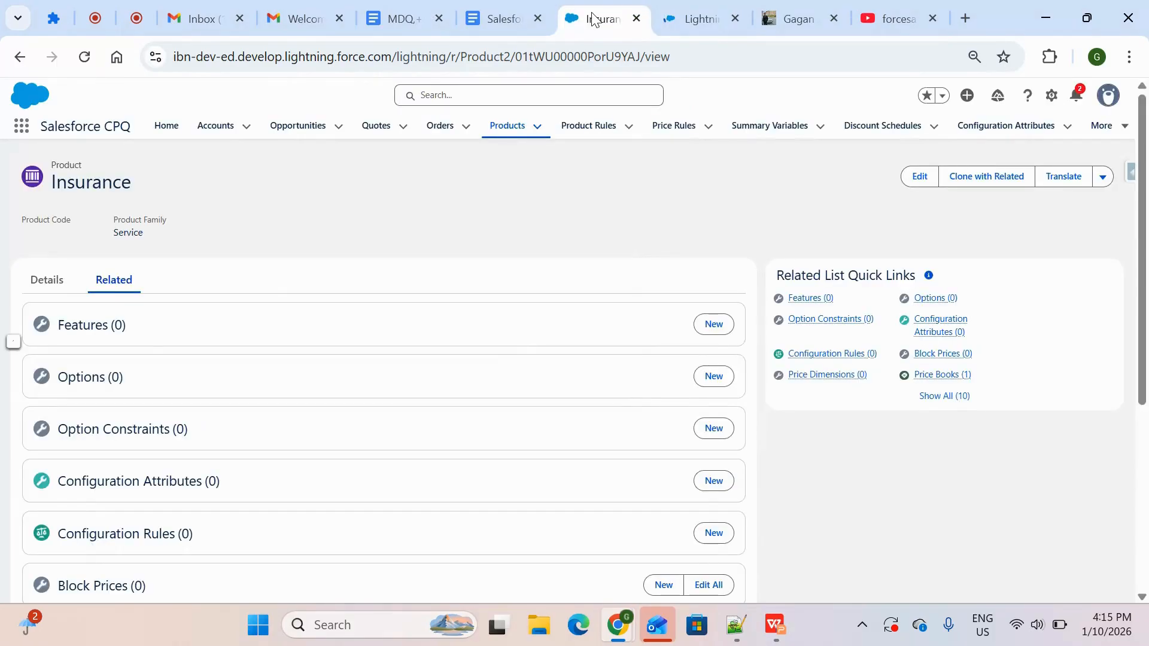
{"action": "left_click", "coordinate": [675, 18]}
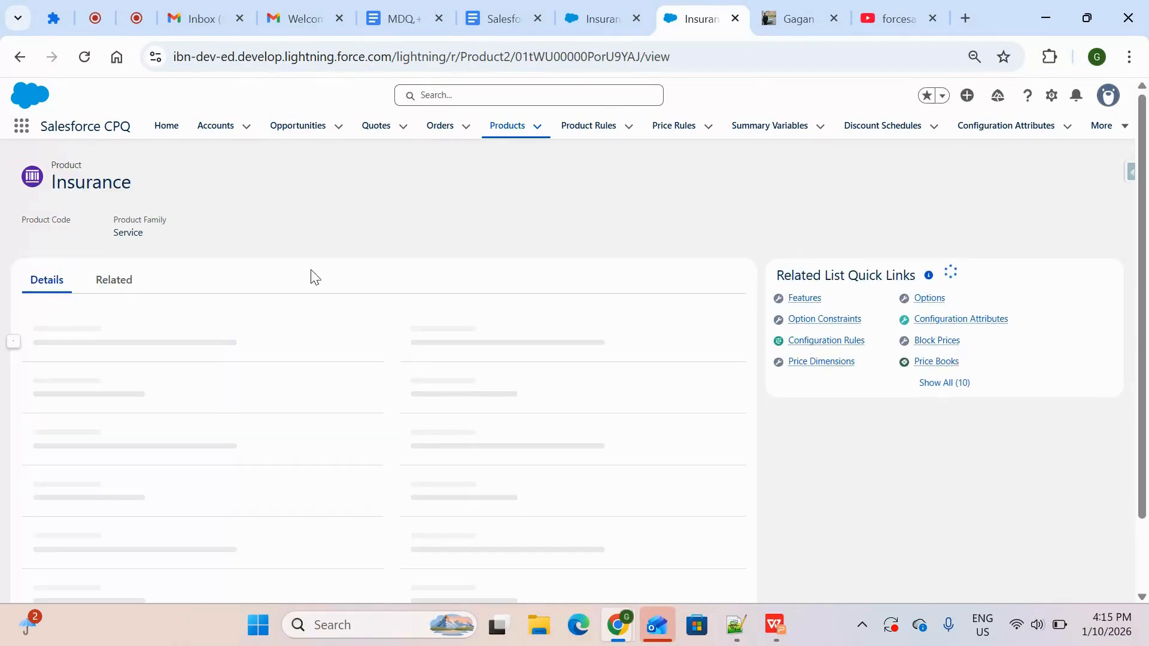
Start a new opportunity and enter Insurance as its Opportunity Name
{"action": "left_click", "coordinate": [301, 129]}
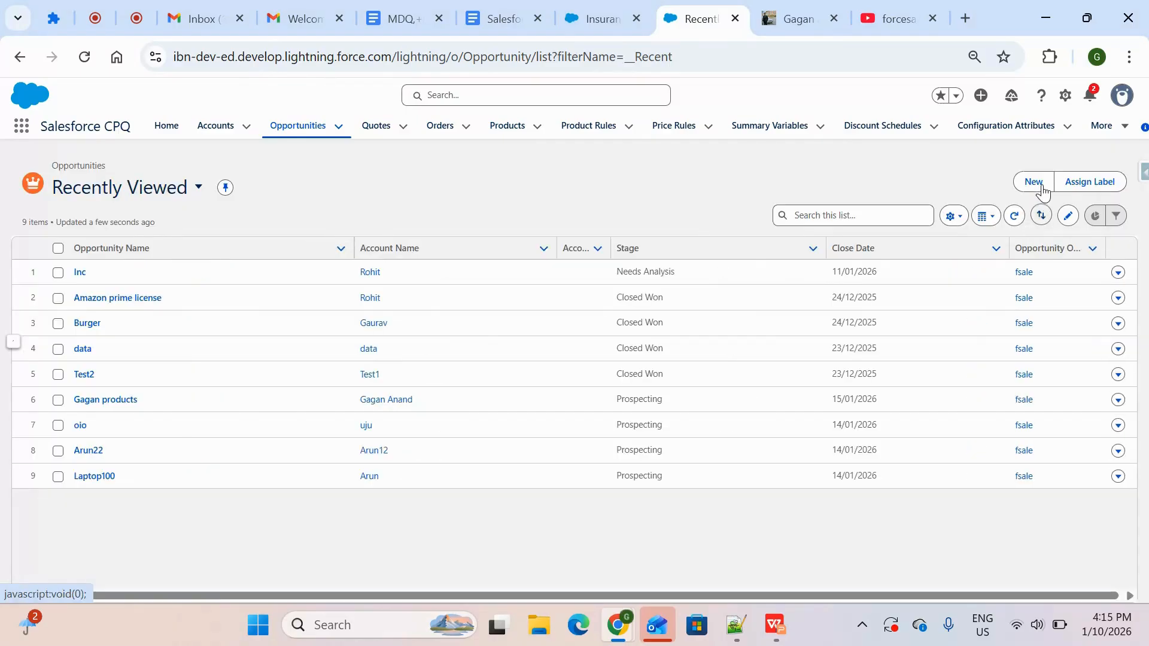
{"action": "left_click", "coordinate": [1041, 186]}
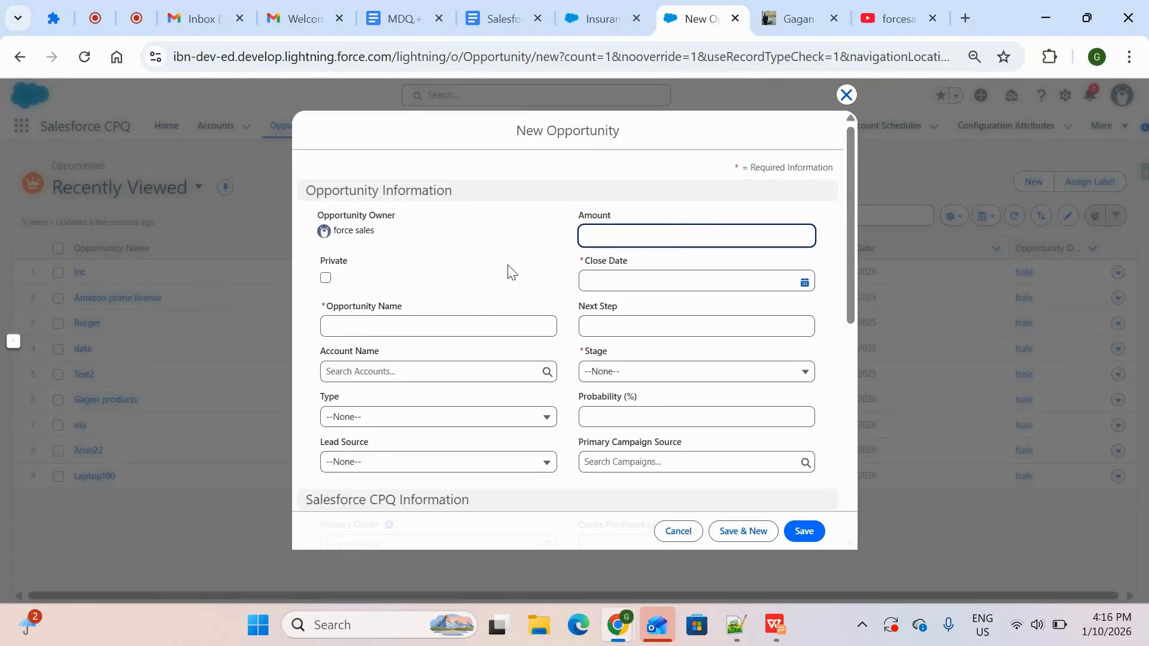
{"action": "left_click", "coordinate": [455, 327]}
{"action": "type", "text": "Insua"}
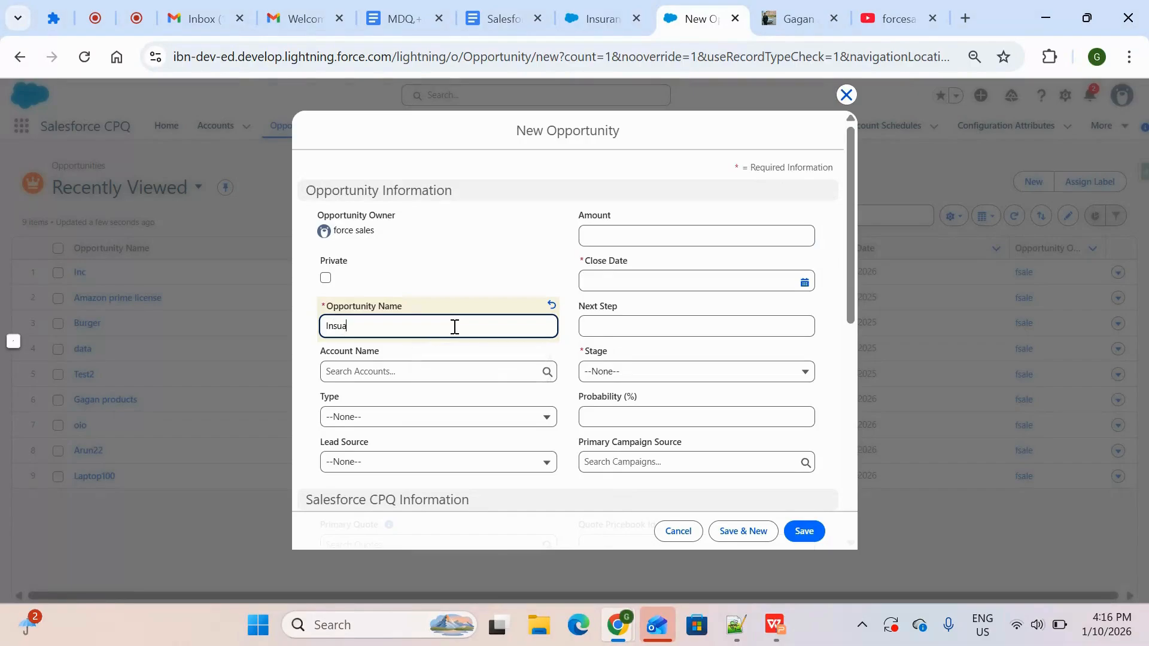
{"action": "key", "text": "BackSpace"}
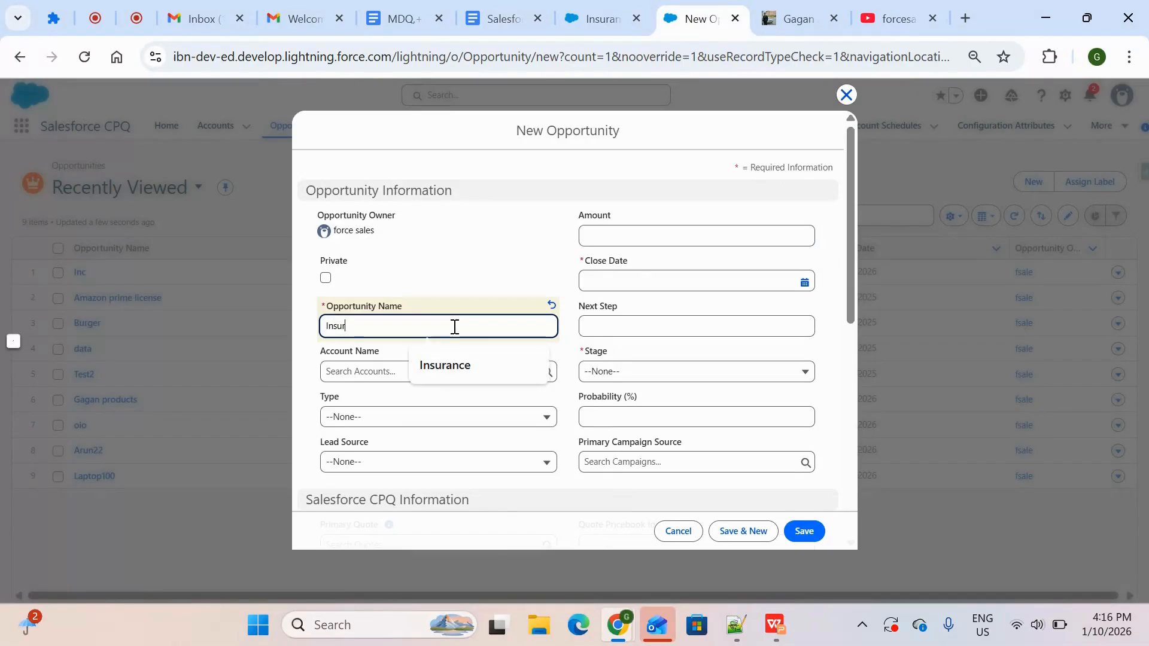
{"action": "type", "text": "rance"}
{"action": "left_click", "coordinate": [592, 238]}
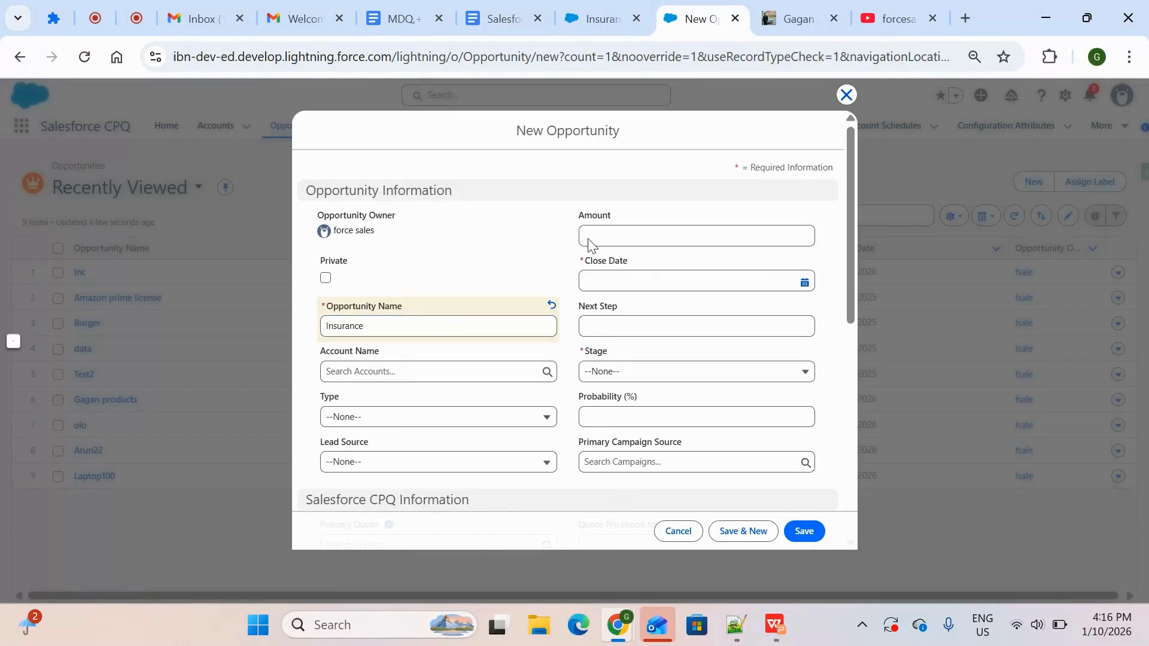
Set the opportunity's Close Date to 10/01/2026 and Stage to Prospecting, and save it
{"action": "left_click", "coordinate": [621, 280]}
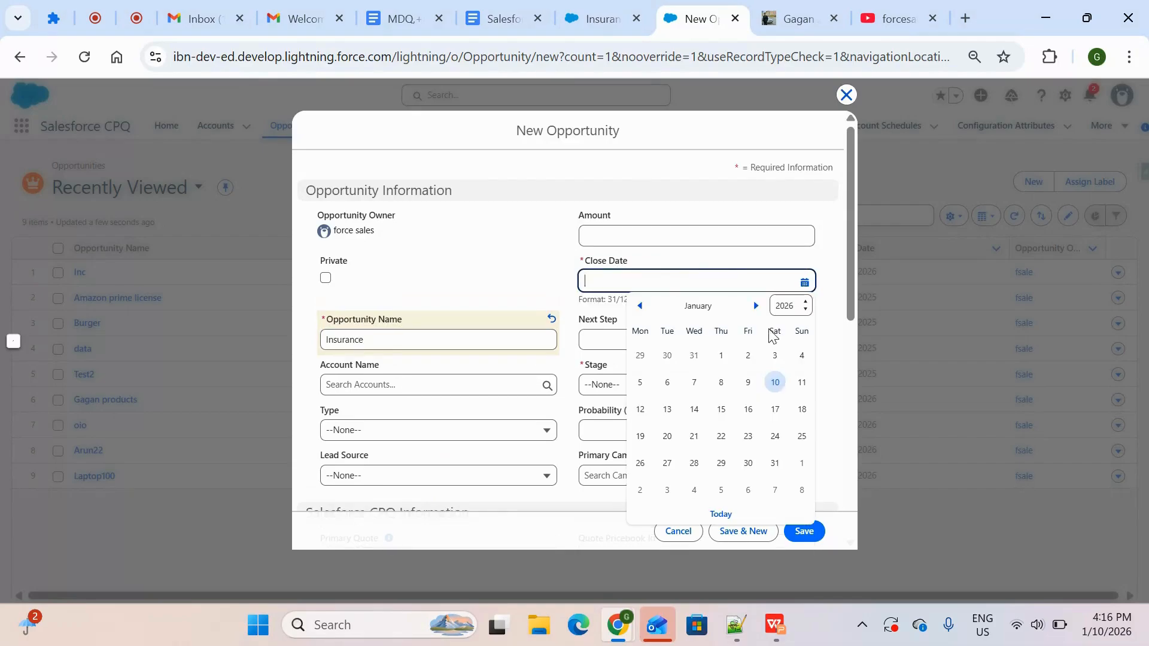
{"action": "left_click", "coordinate": [777, 386]}
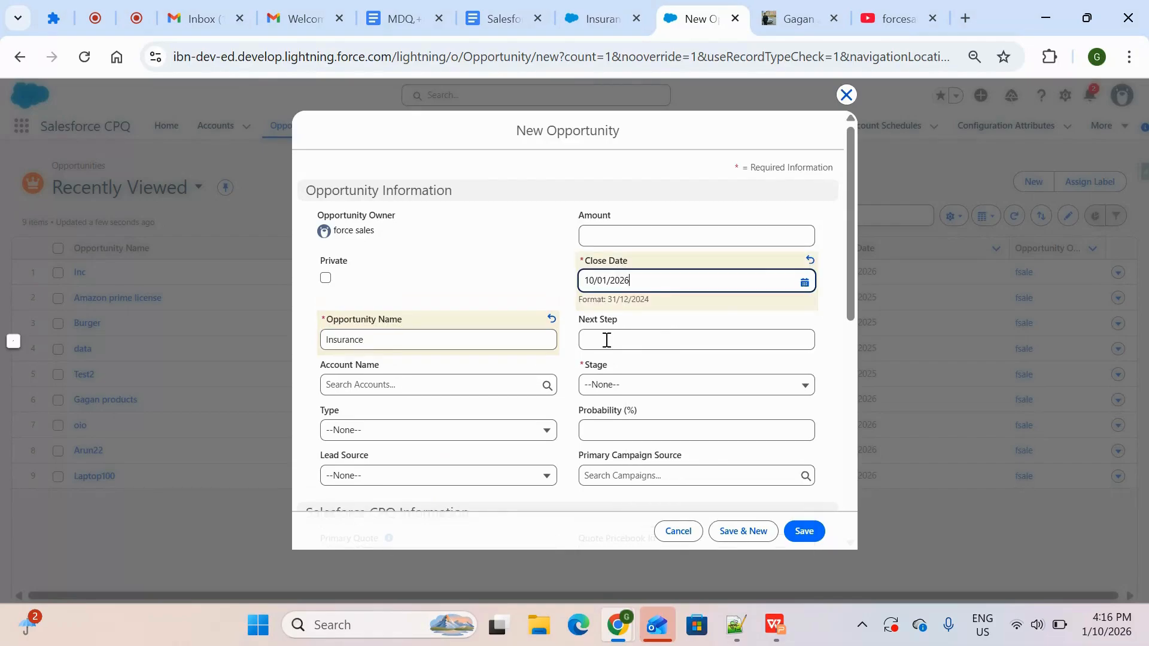
{"action": "left_click", "coordinate": [686, 388]}
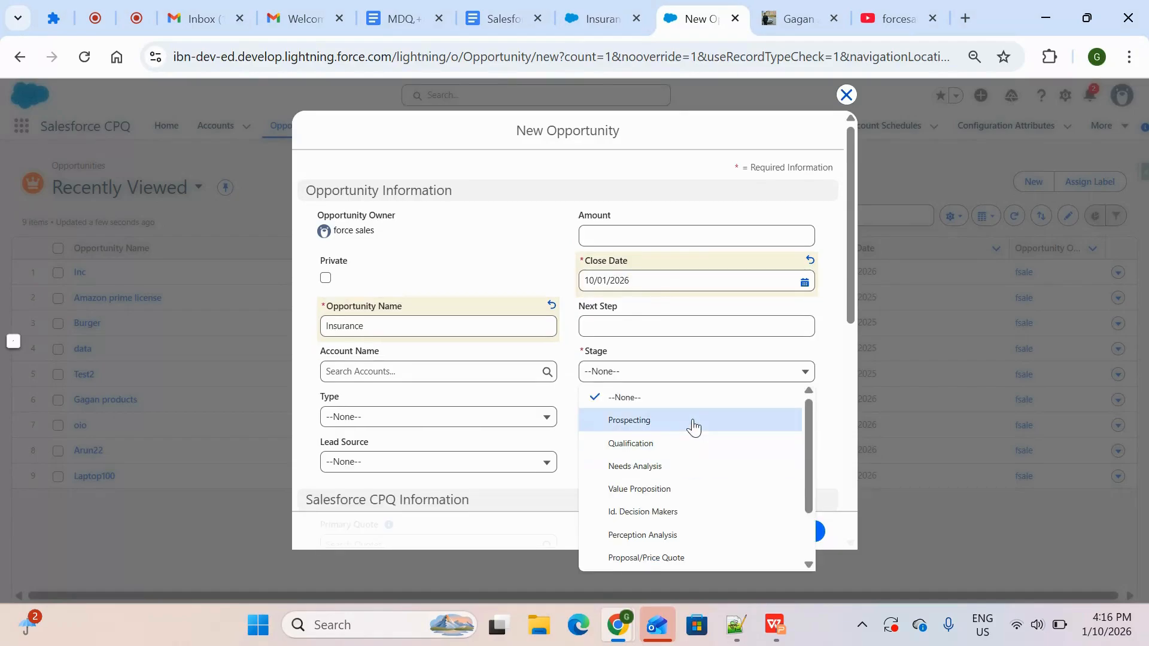
{"action": "left_click", "coordinate": [701, 424]}
{"action": "left_click", "coordinate": [818, 535]}
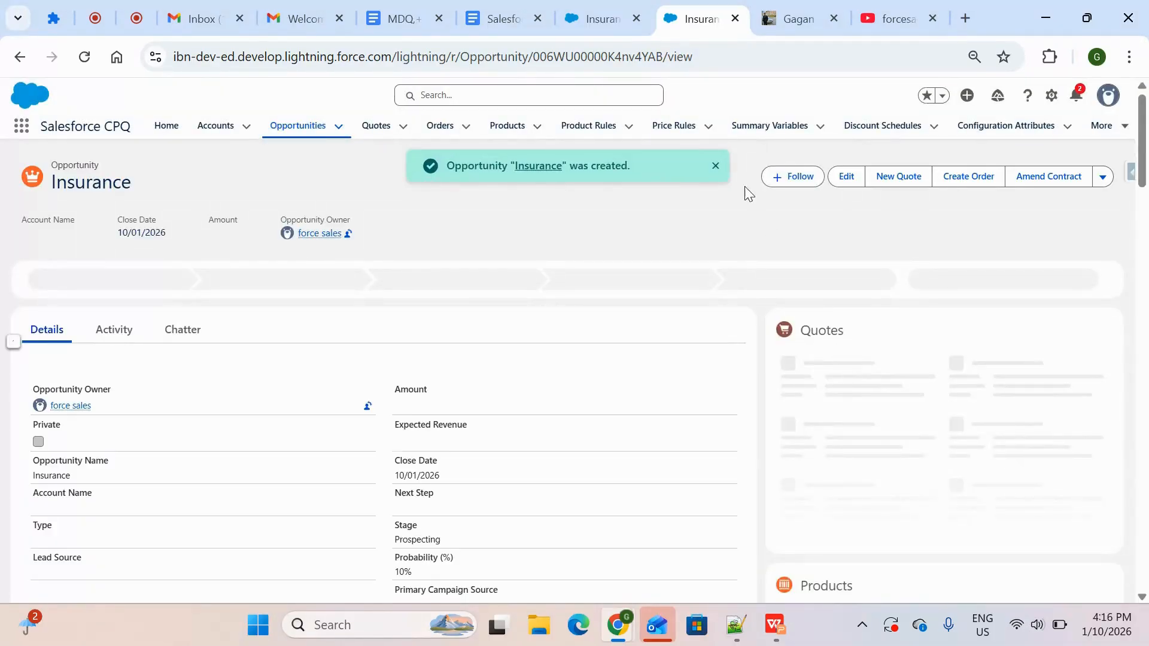
{"action": "left_click", "coordinate": [716, 168]}
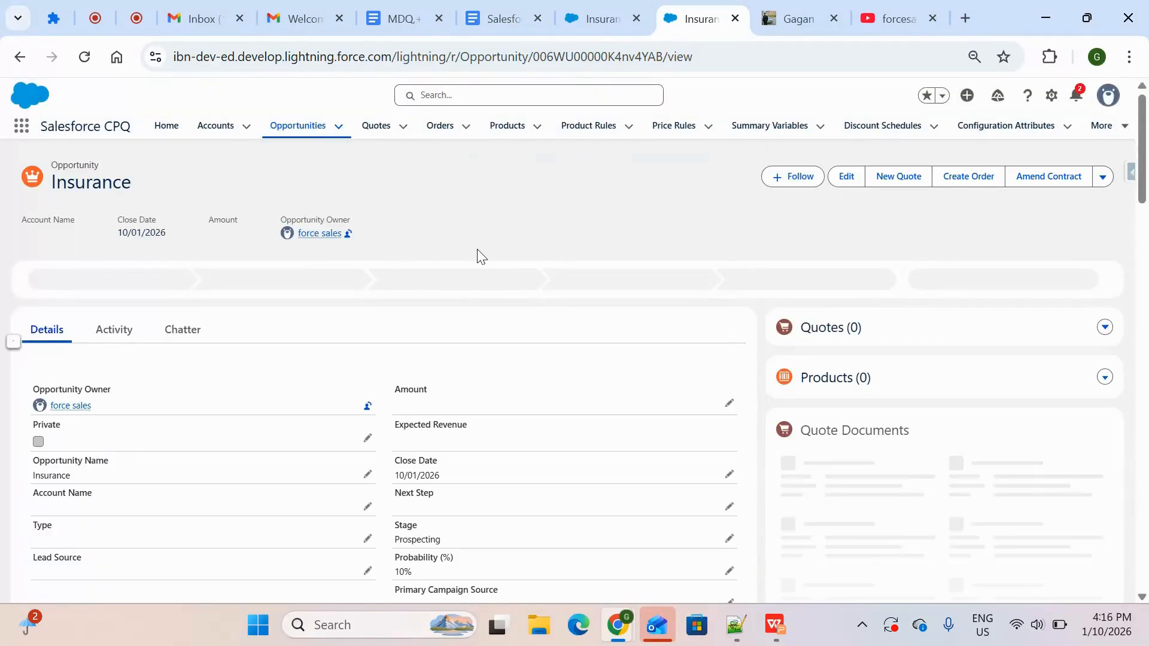
Create a primary quote from the Insurance opportunity with Start Date 10/01/2026 and Subscription Term 12
{"action": "left_click", "coordinate": [910, 179]}
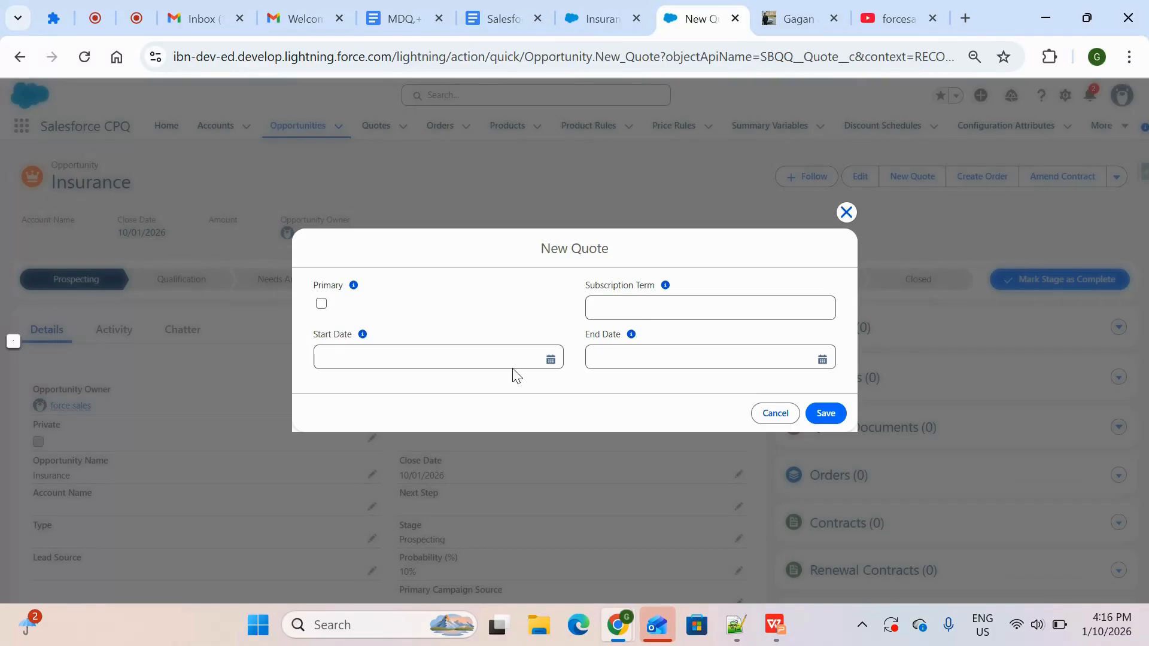
{"action": "left_click", "coordinate": [550, 359]}
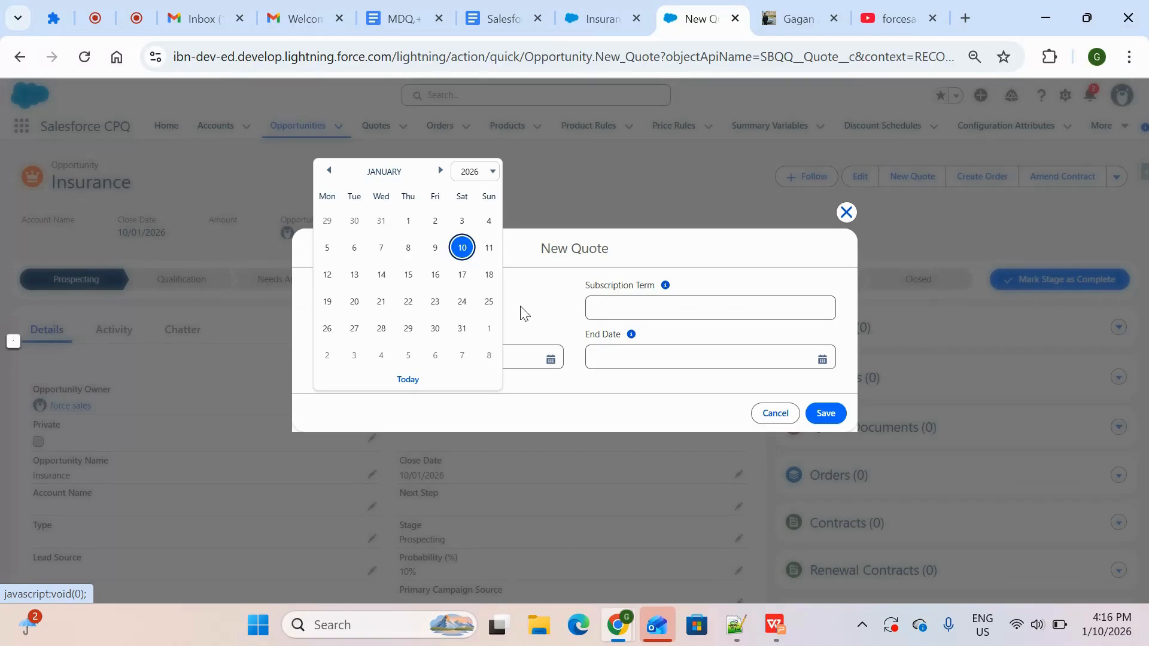
{"action": "left_click", "coordinate": [462, 248]}
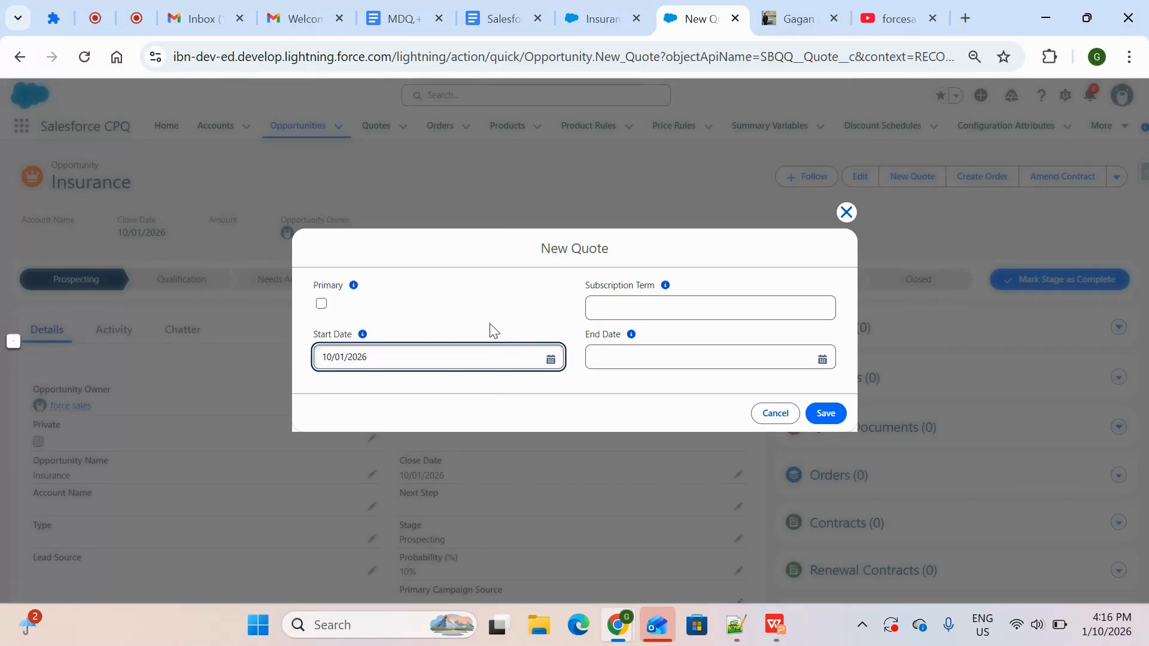
{"action": "left_click", "coordinate": [322, 305]}
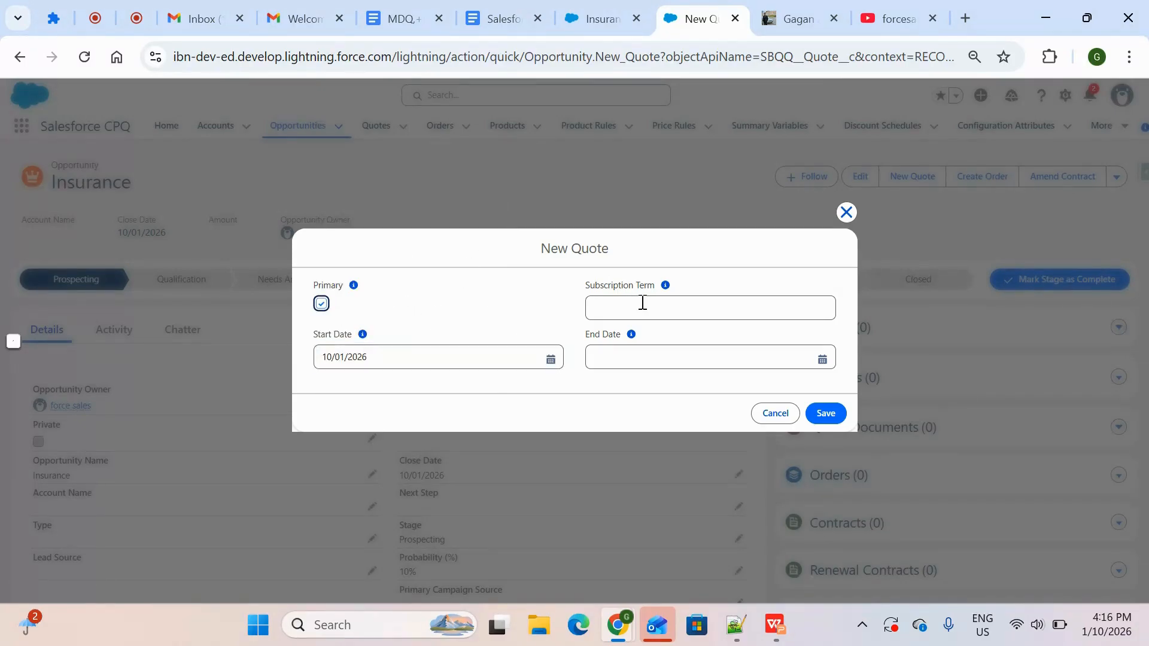
{"action": "left_click", "coordinate": [672, 303]}
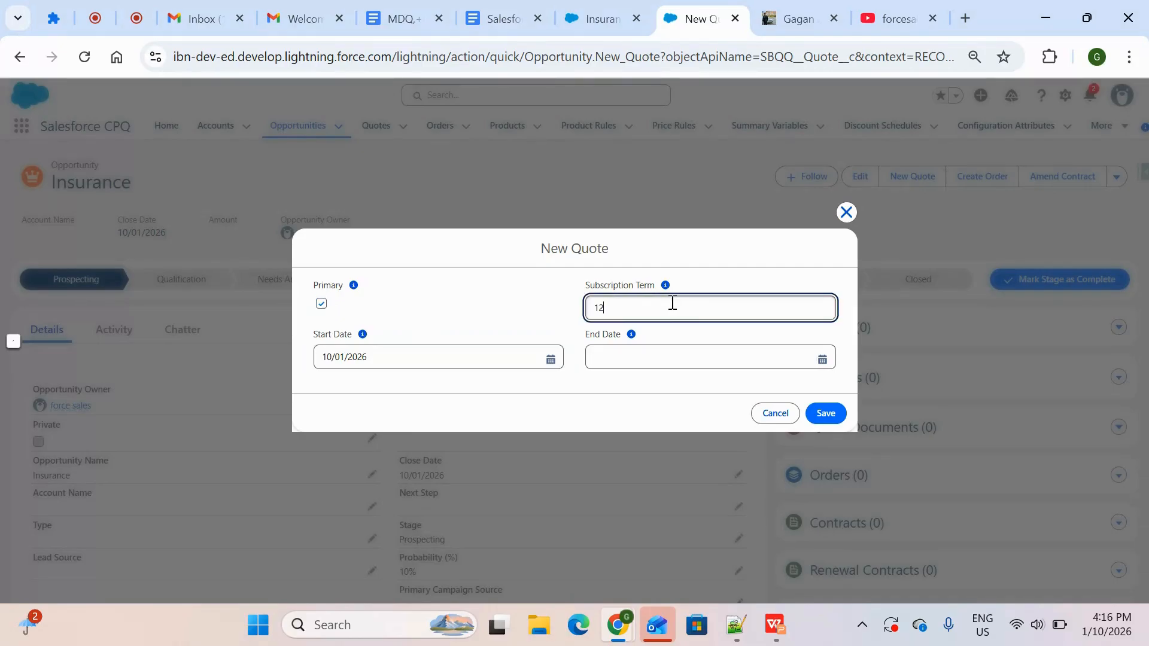
{"action": "left_click", "coordinate": [748, 378]}
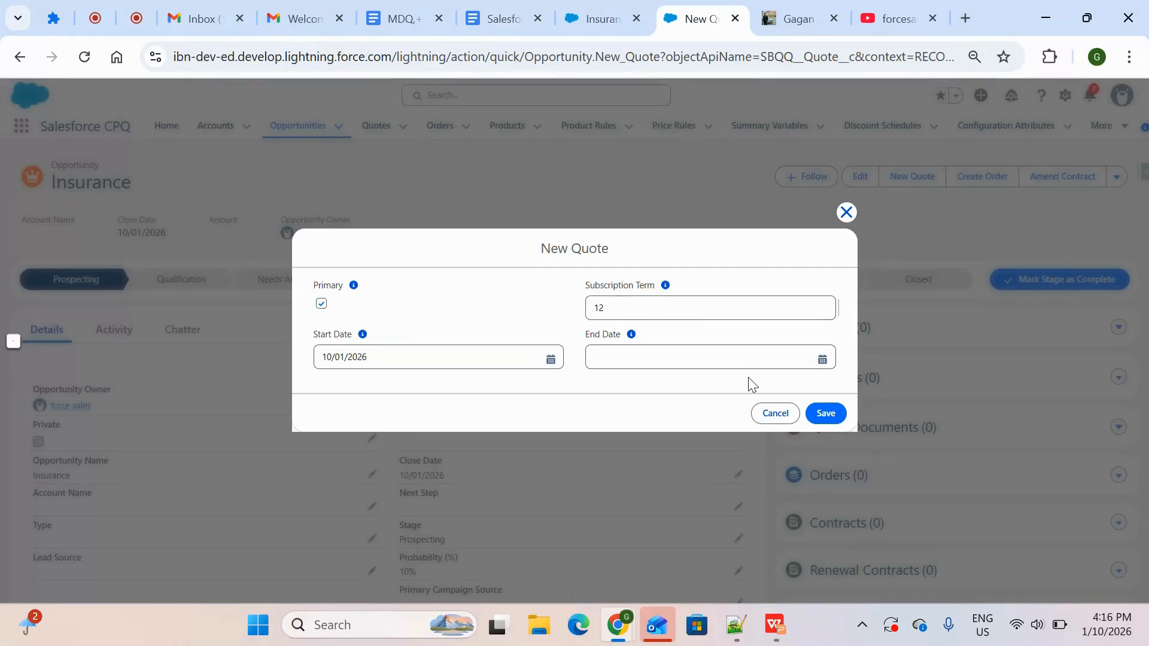
{"action": "left_click", "coordinate": [825, 414]}
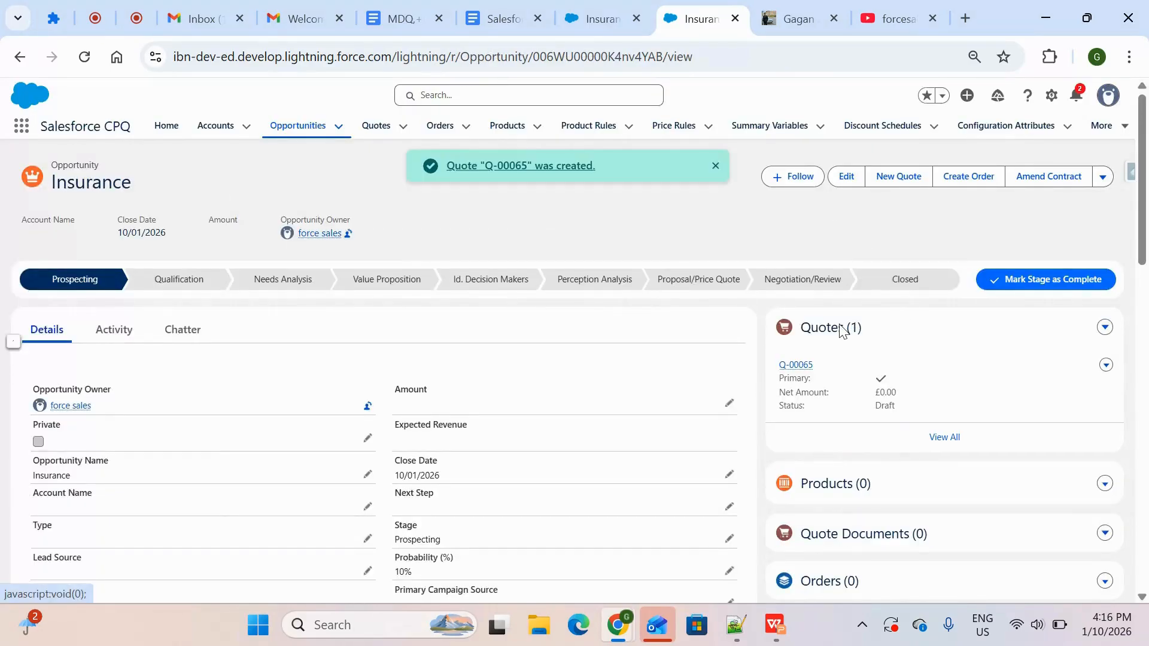
Open the Insurance opportunity's new quote and bring up its quote line editor
{"action": "left_click", "coordinate": [796, 365]}
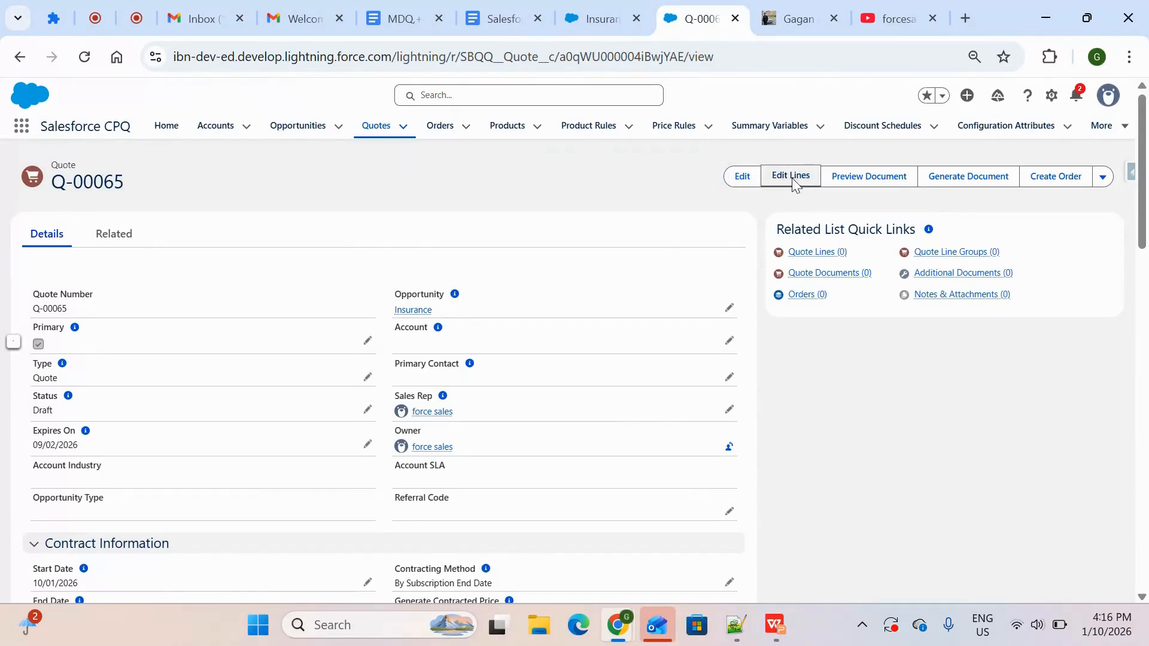
{"action": "left_click", "coordinate": [792, 180]}
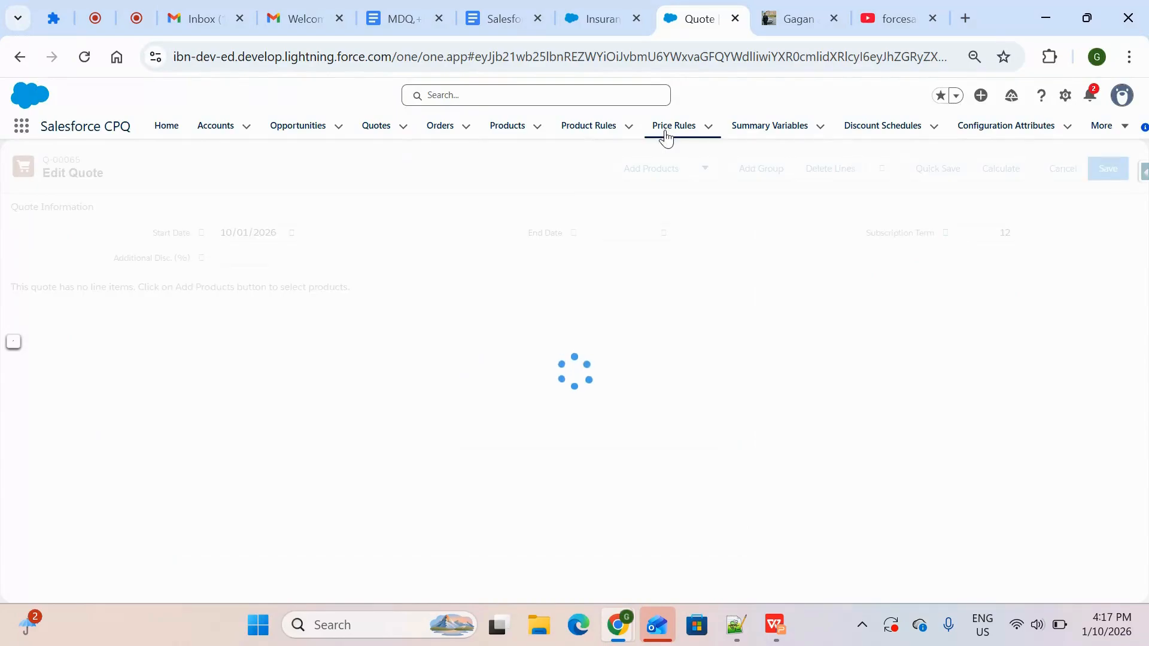
Return to the Insurance product's original browser tab and check its Price Dimensions and Price Books related lists
{"action": "left_click", "coordinate": [606, 14]}
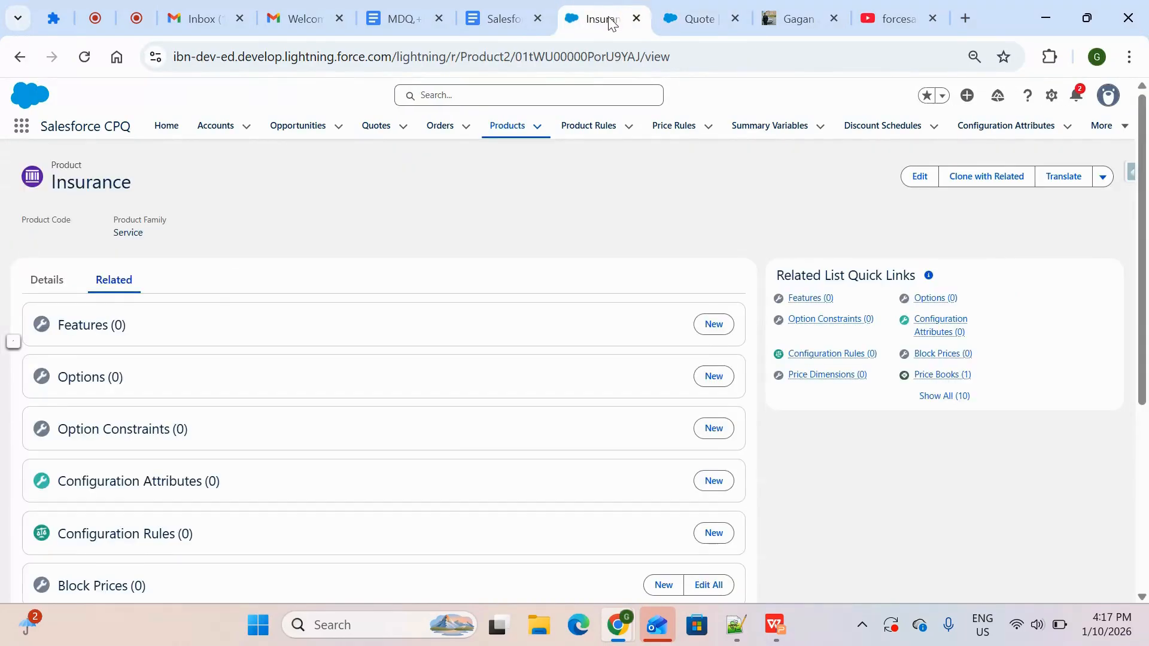
{"action": "scroll", "coordinate": [409, 386], "scroll_direction": "down", "scroll_amount": 2}
{"action": "scroll", "coordinate": [409, 386], "scroll_direction": "down", "scroll_amount": 2}
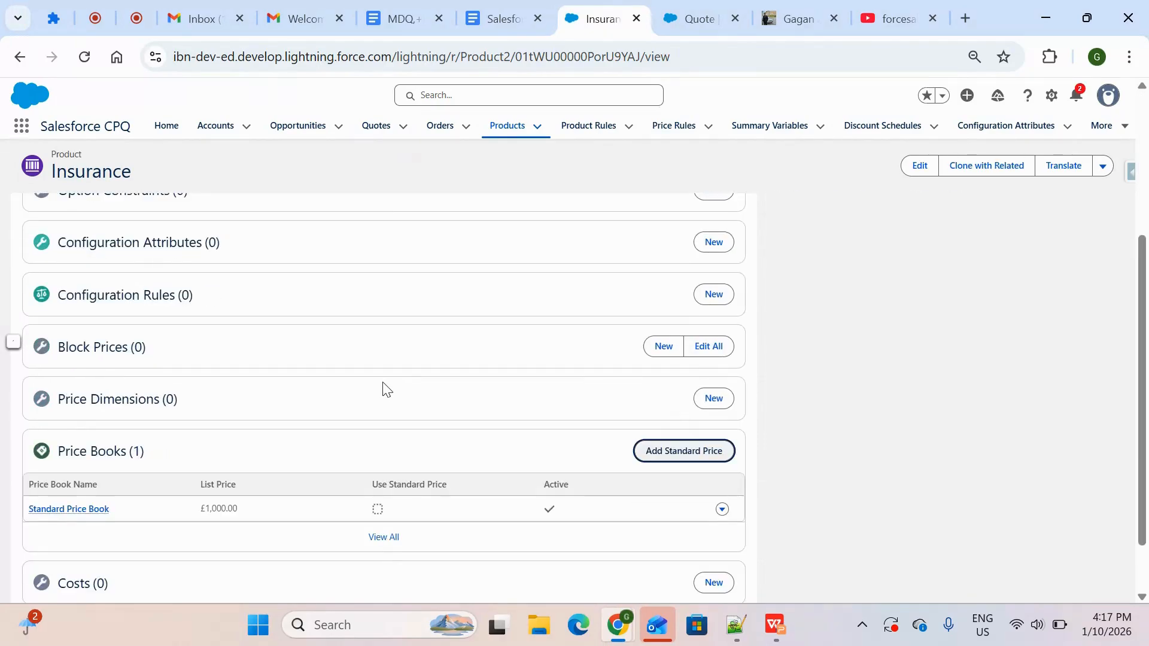
Return to the Insurance quote, confirm Standard Price Book as its price book, and bring up product selection
{"action": "left_click", "coordinate": [676, 19]}
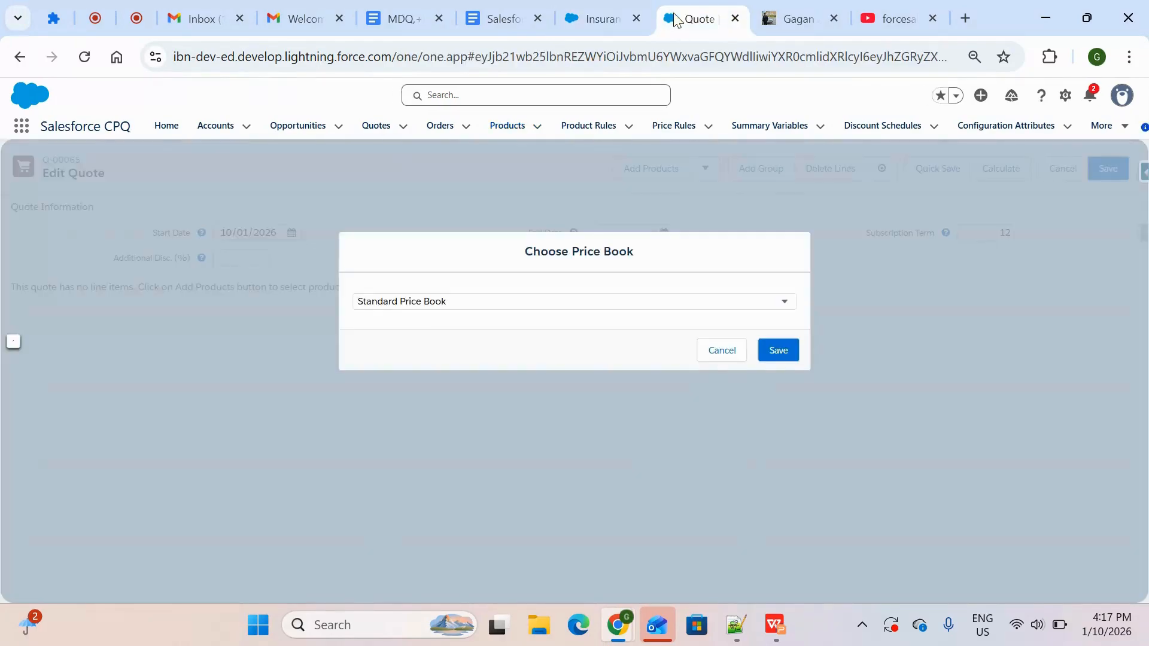
{"action": "left_click", "coordinate": [777, 356]}
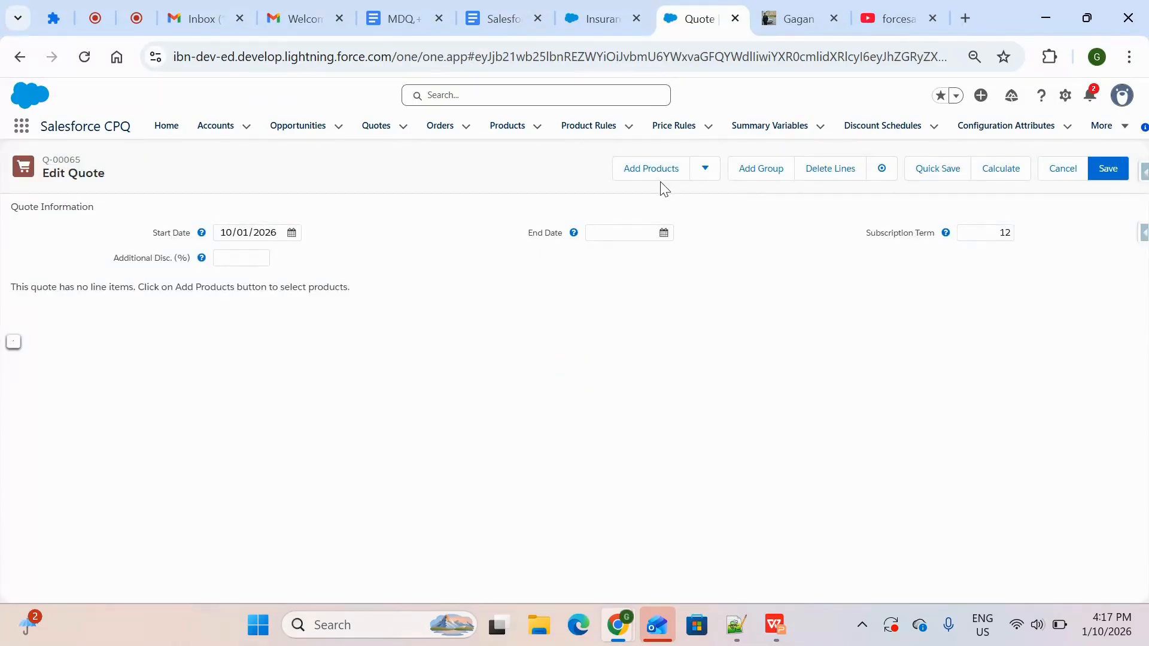
{"action": "left_click", "coordinate": [656, 170]}
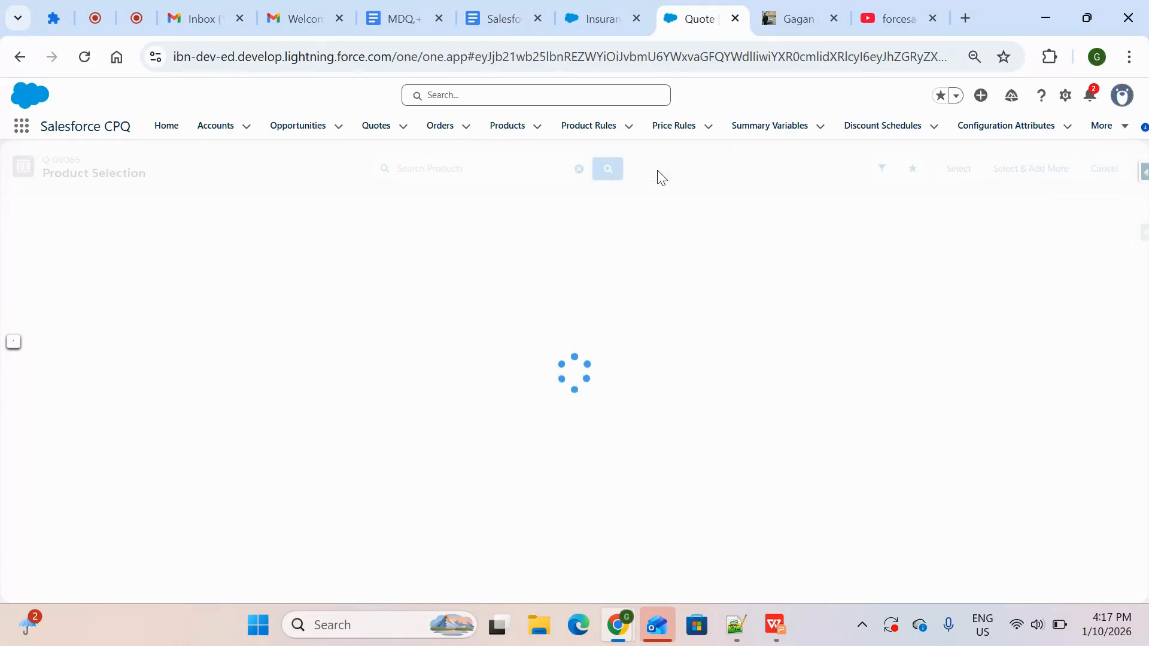
{"action": "left_click", "coordinate": [621, 7]}
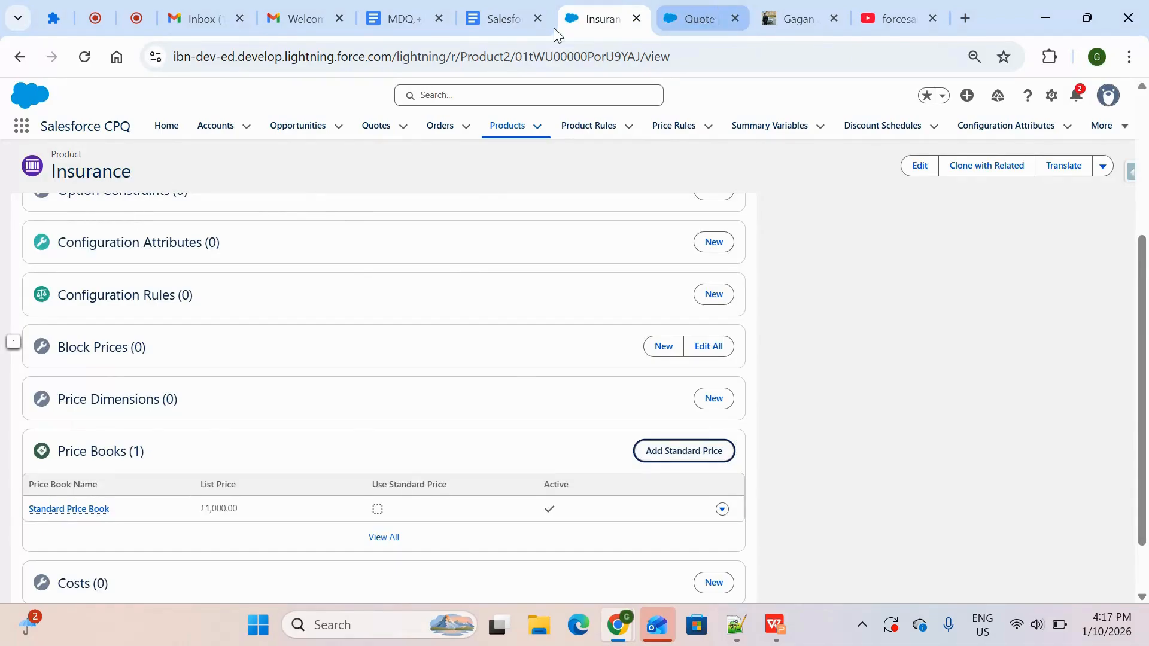
{"action": "left_click", "coordinate": [709, 17]}
Search the product selection for "Insura" and add the Insurance product to the quote
{"action": "left_click", "coordinate": [478, 167]}
{"action": "type", "text": "In"}
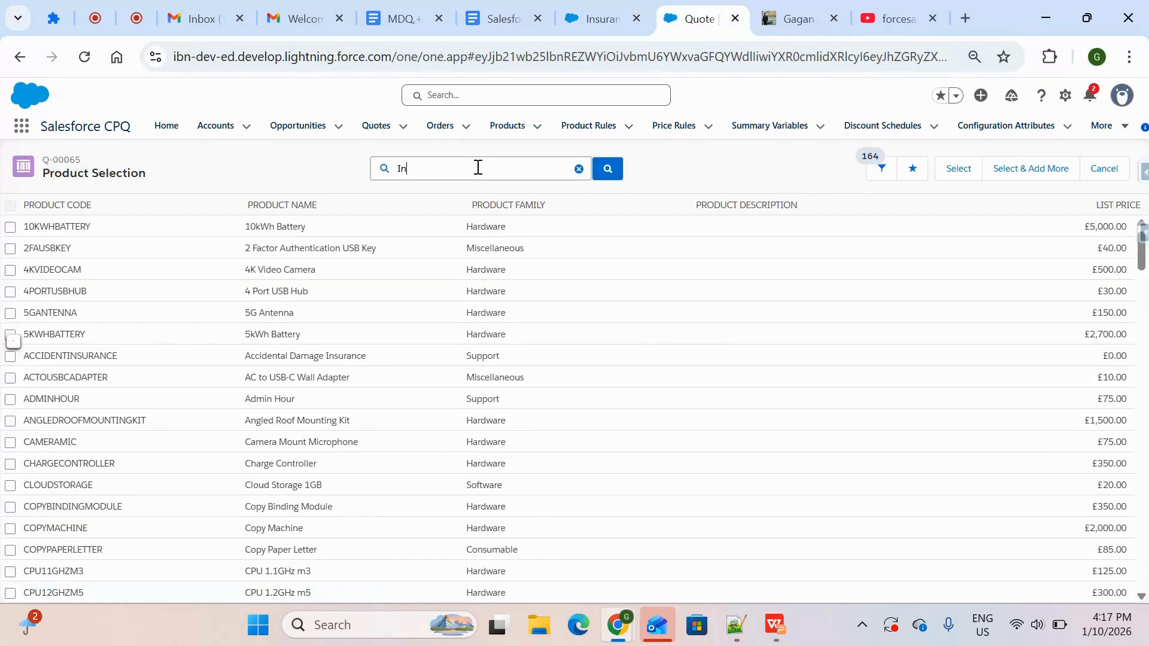
{"action": "type", "text": "sura"}
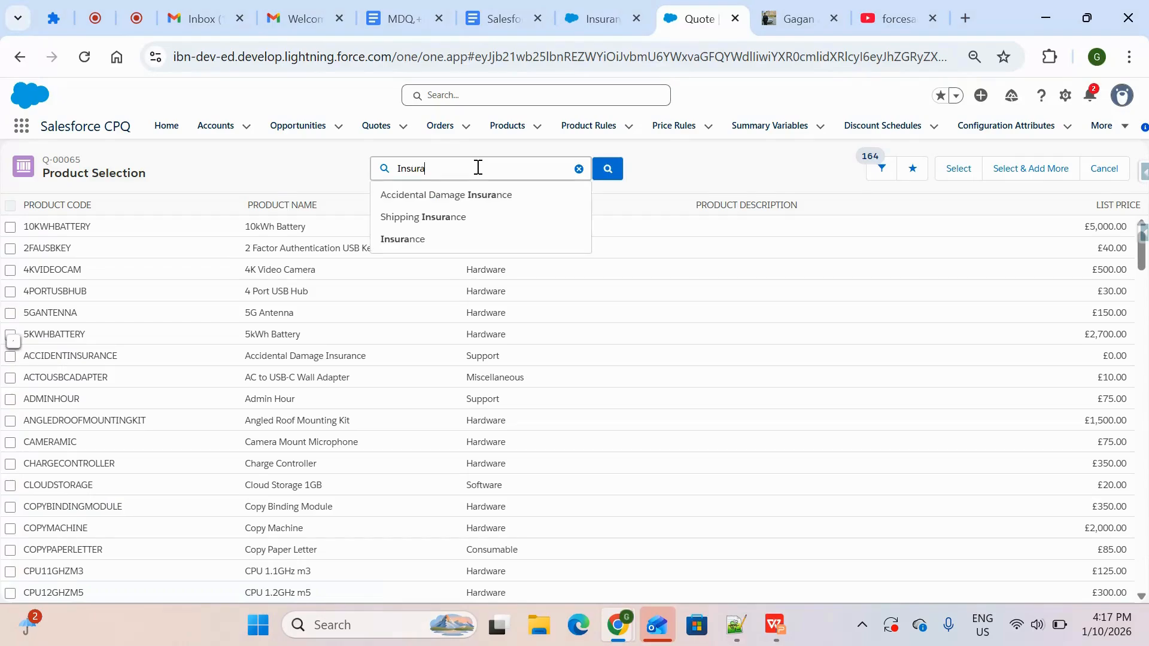
{"action": "key", "text": "Return"}
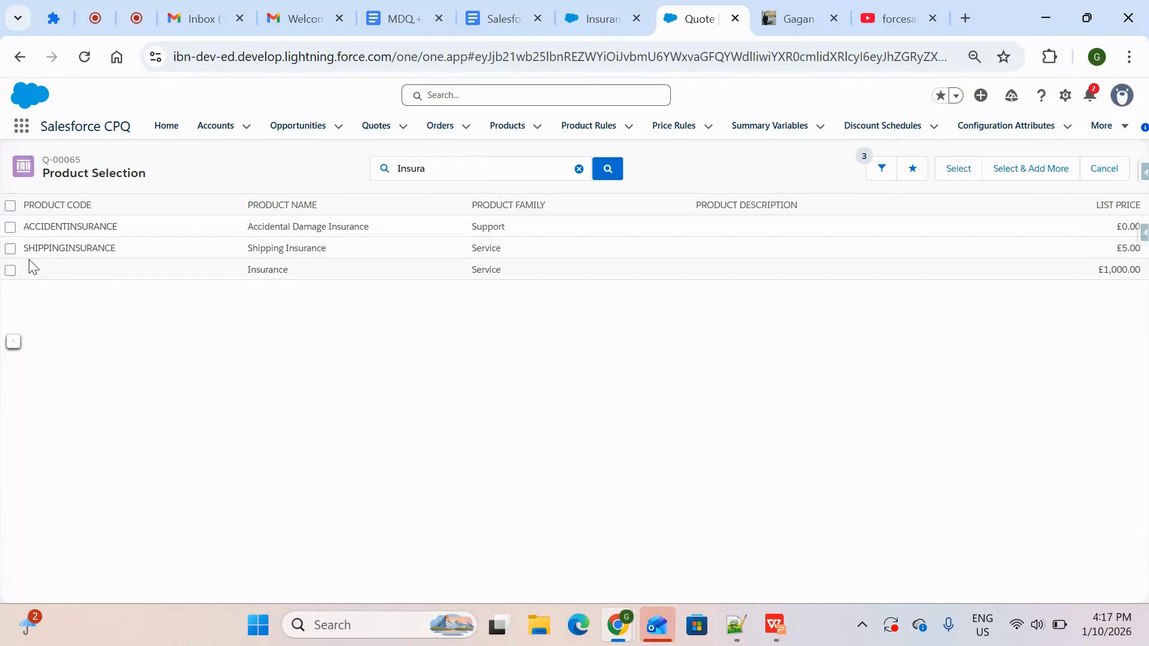
{"action": "left_click", "coordinate": [10, 270]}
{"action": "left_click", "coordinate": [958, 169]}
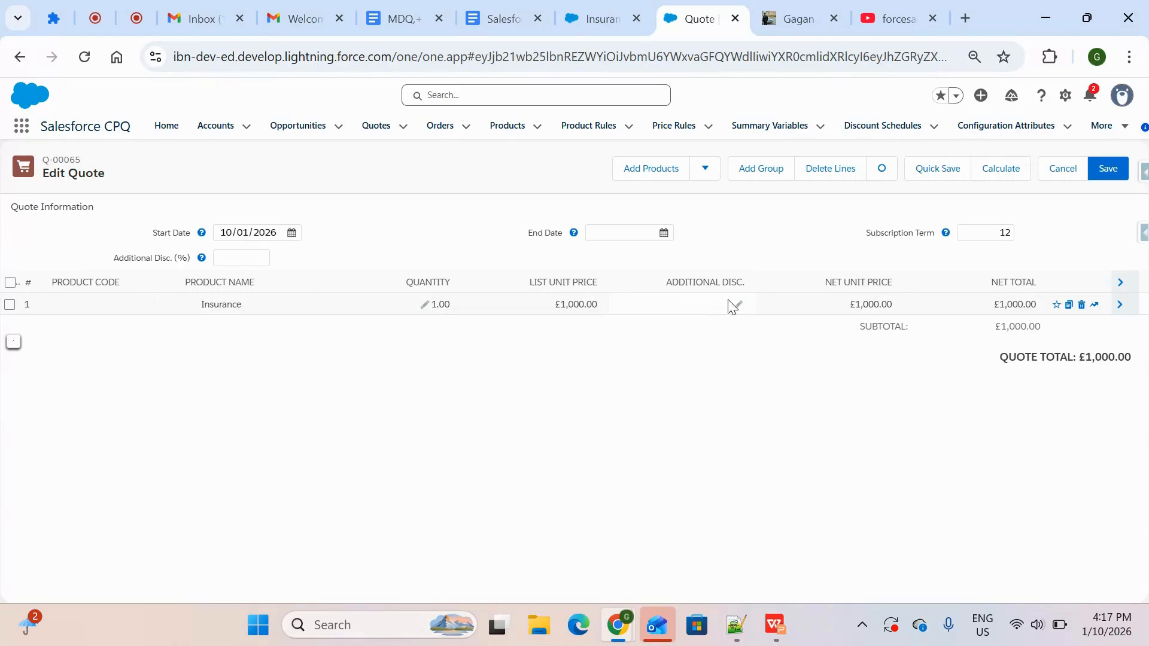
Set the quote's Subscription Term to 120, recalculate the quote, and check its subtotal
{"action": "left_click", "coordinate": [1005, 233]}
{"action": "type", "text": "120"}
{"action": "left_click", "coordinate": [992, 170]}
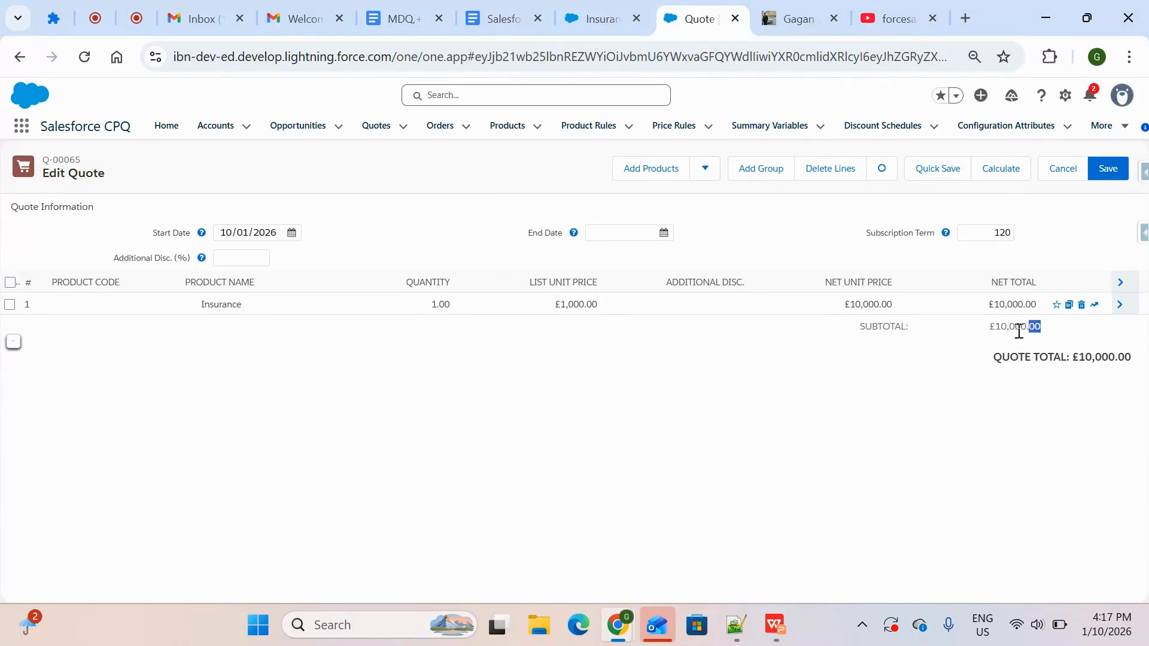
{"action": "left_click_drag", "start_coordinate": [1041, 326], "coordinate": [994, 333]}
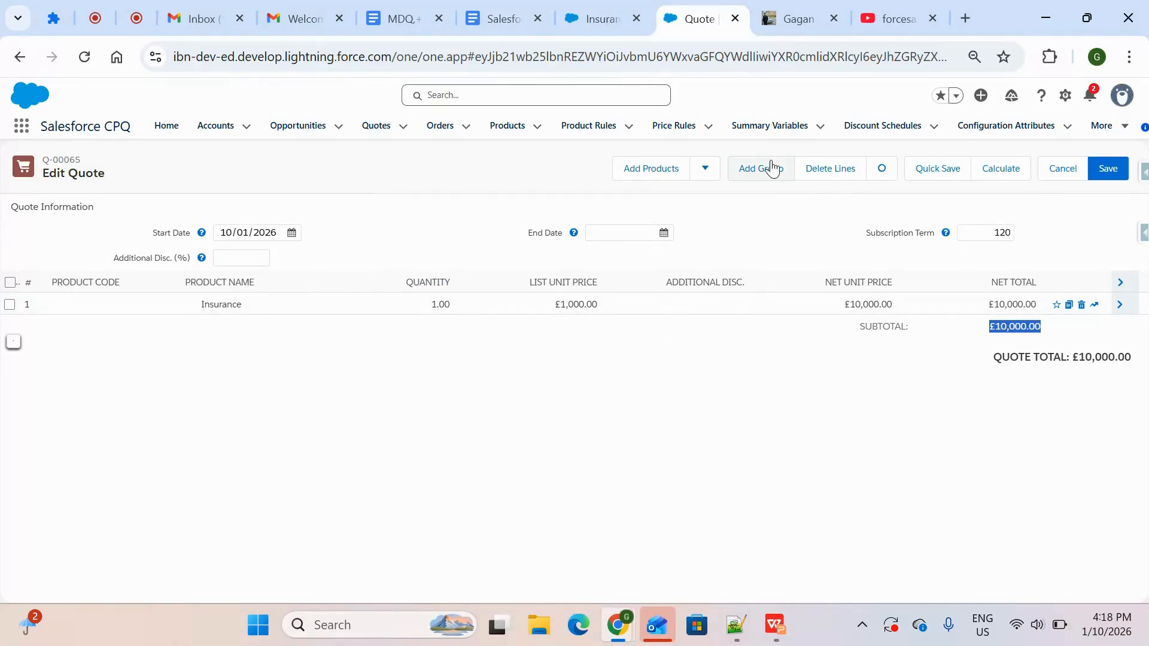
Switch to the WPS presentation and compare its MDQ Product example slide with the quote and the Insurance product
{"action": "left_click", "coordinate": [777, 634]}
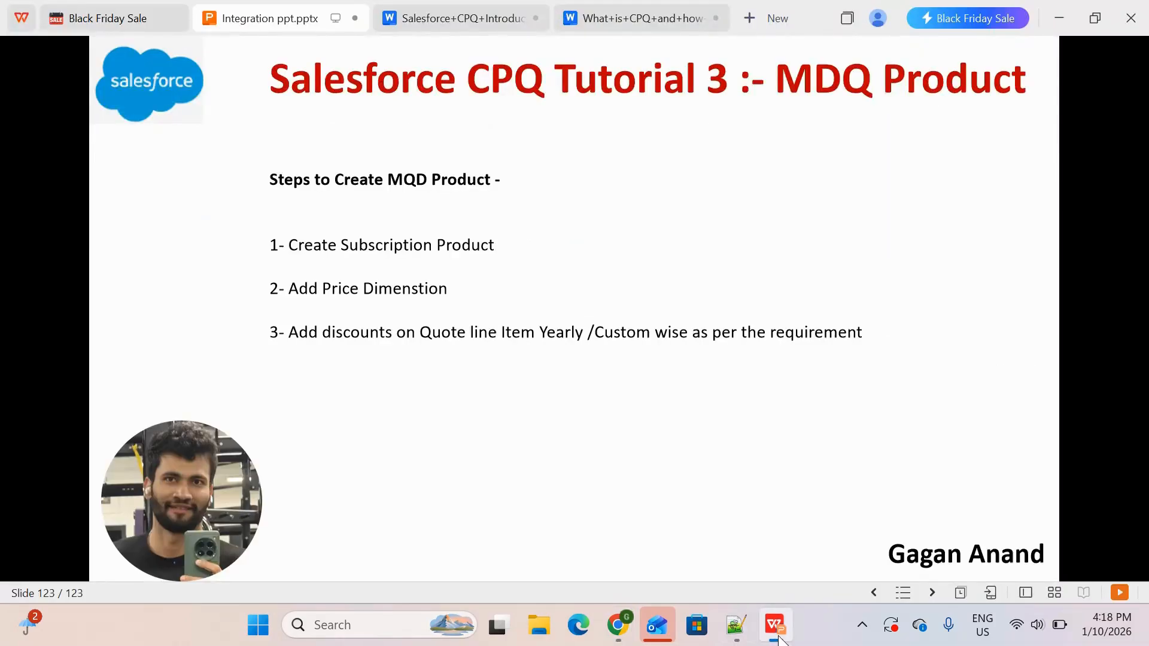
{"action": "key", "text": "Left"}
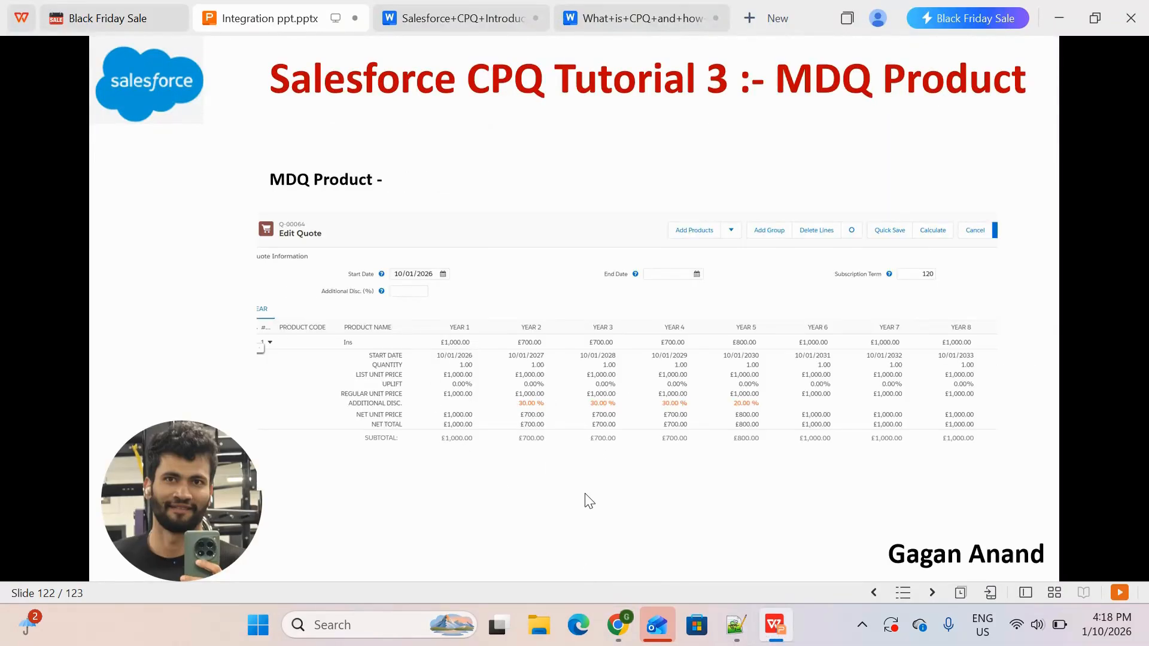
{"action": "key", "text": "alt+Tab"}
{"action": "left_click", "coordinate": [622, 22]}
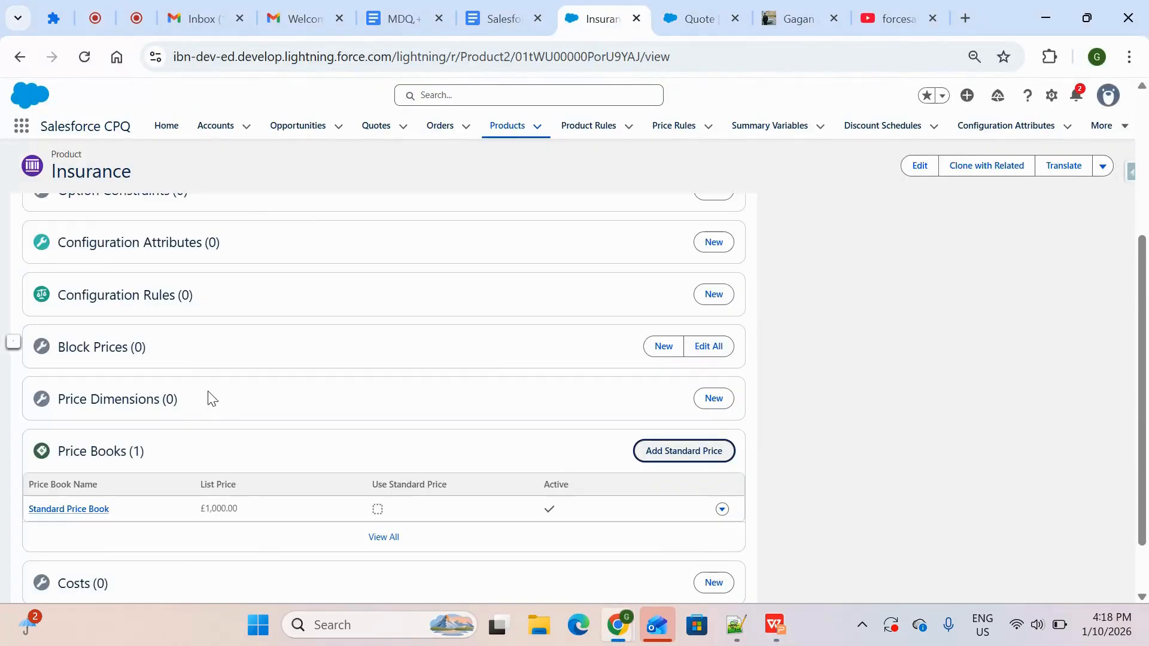
{"action": "left_click", "coordinate": [696, 18]}
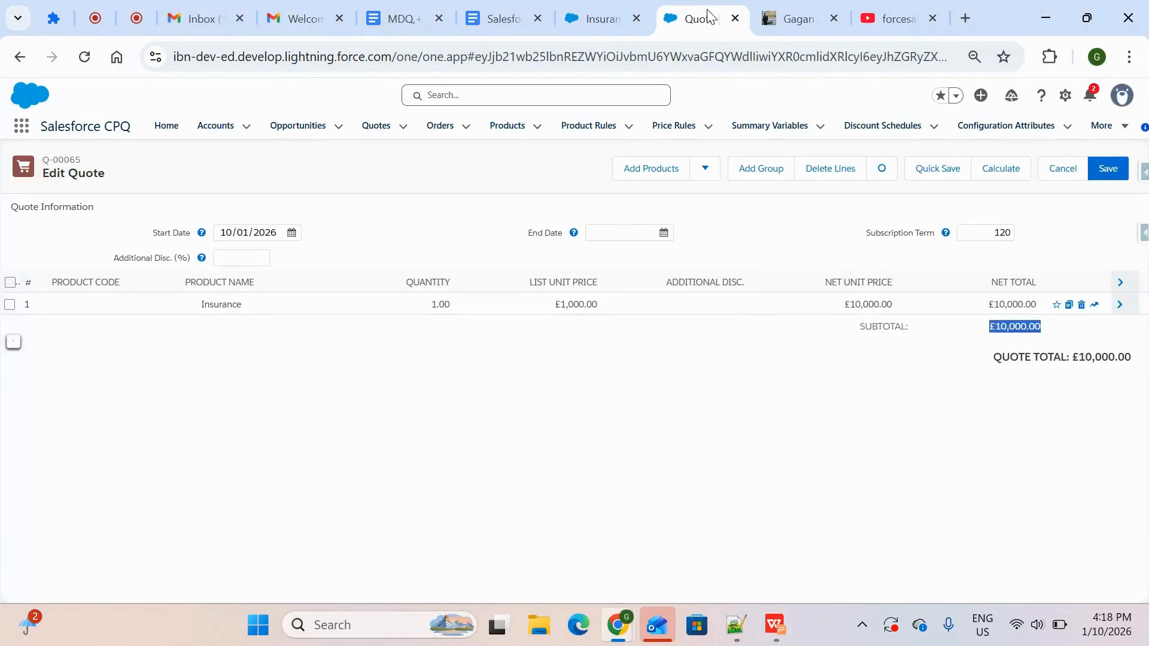
{"action": "key", "text": "alt+Tab"}
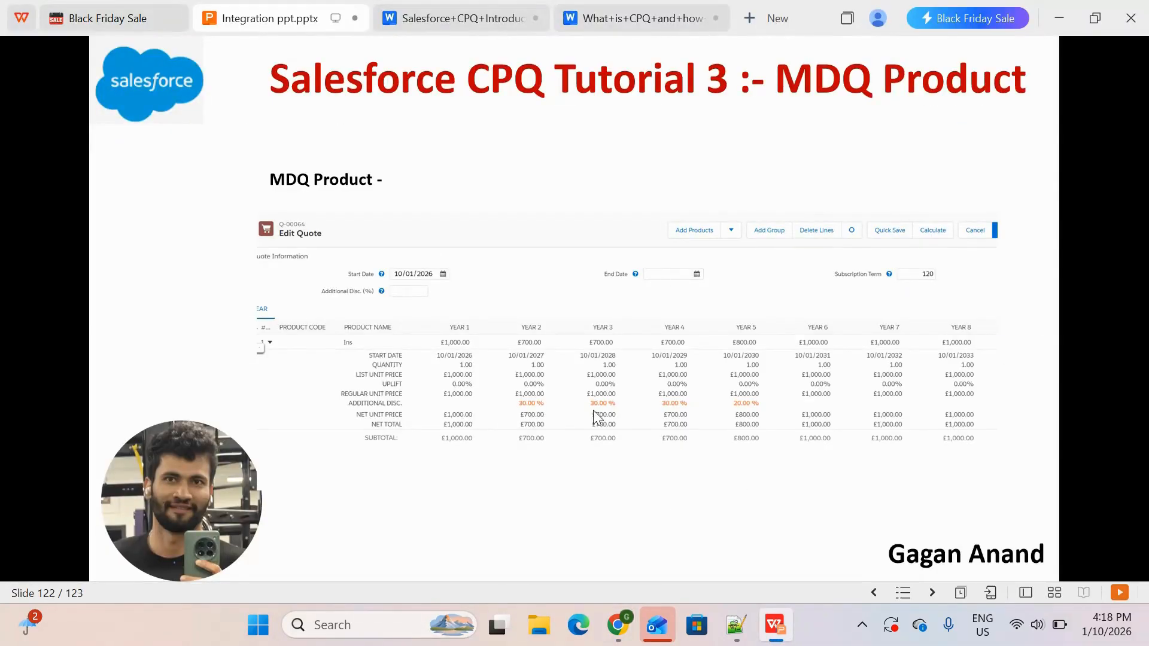
{"action": "key", "text": "alt+Tab"}
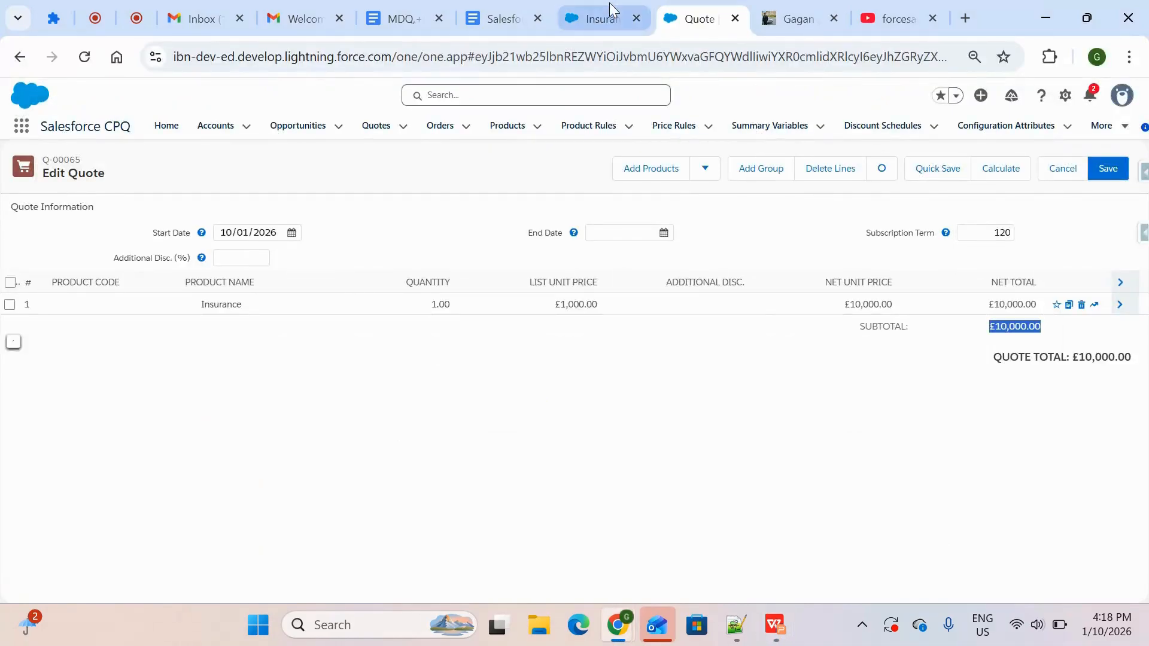
Start a new price dimension on the Insurance product with the Dimension Name Year
{"action": "left_click", "coordinate": [601, 18]}
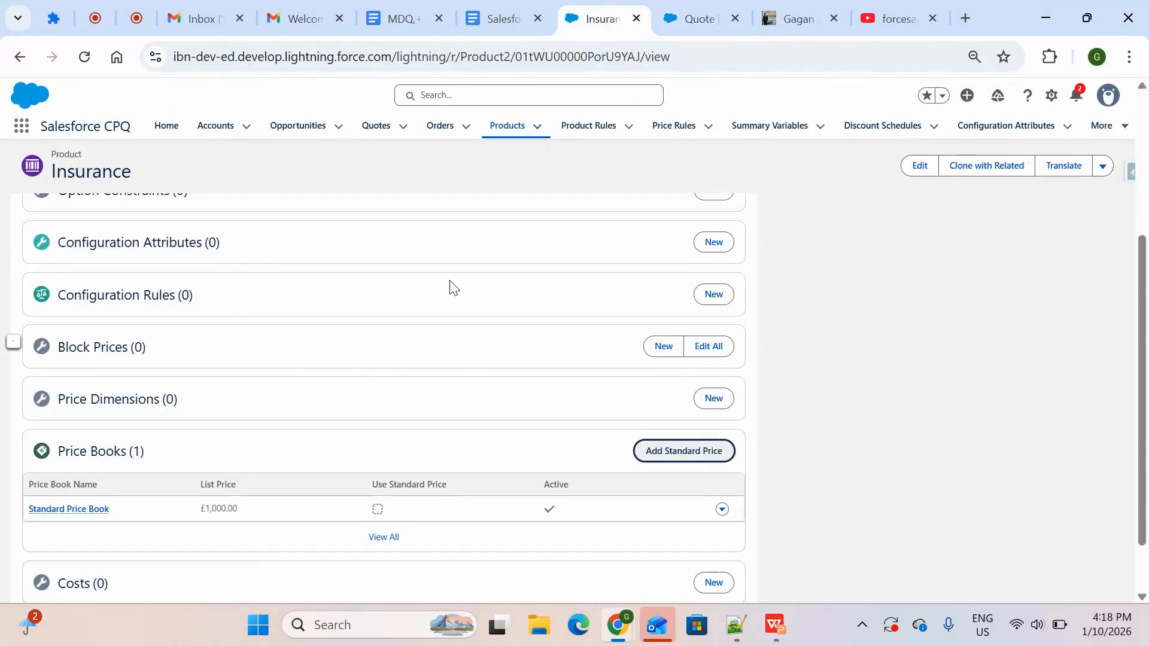
{"action": "left_click", "coordinate": [718, 399]}
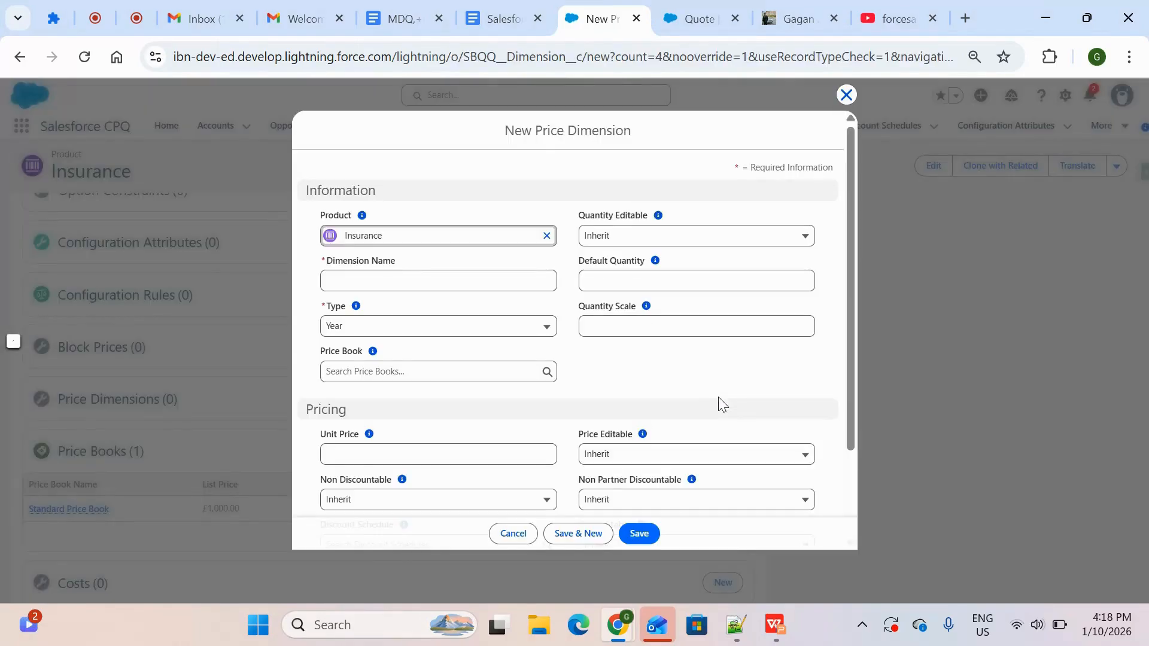
{"action": "left_click", "coordinate": [494, 277]}
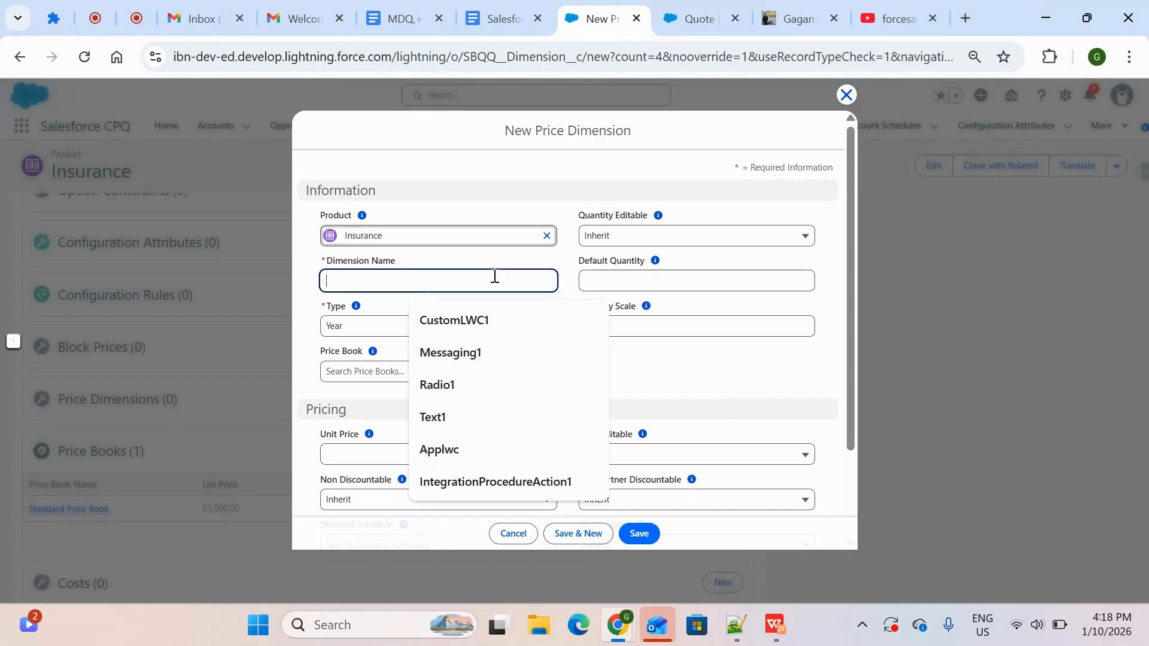
{"action": "type", "text": "Year"}
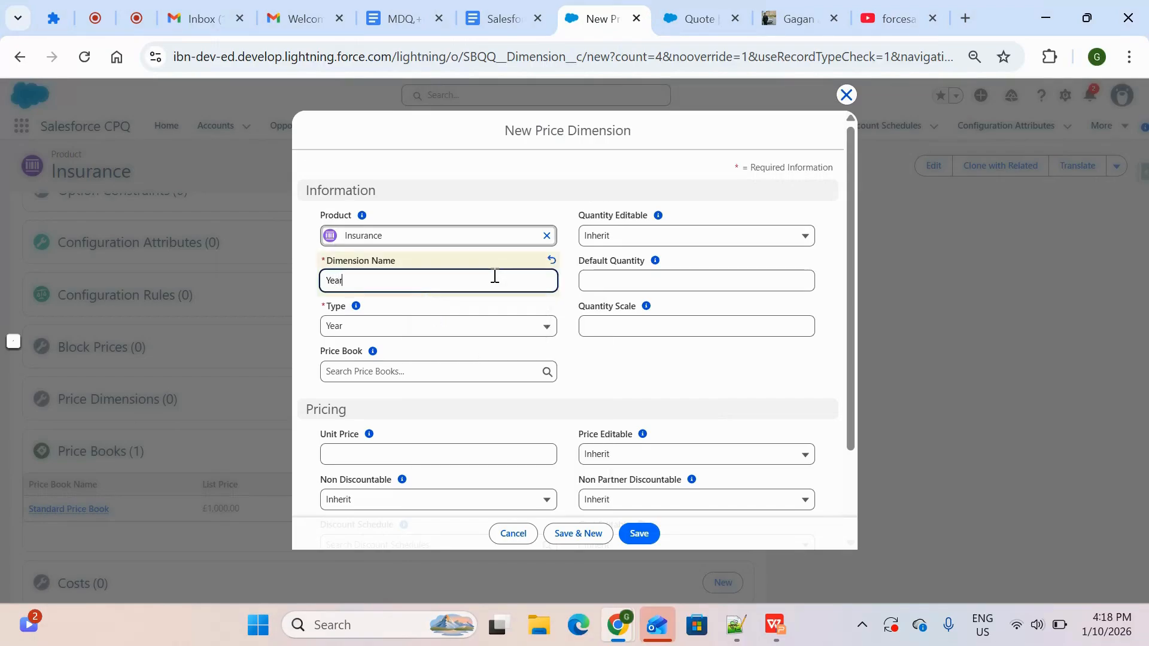
{"action": "left_click", "coordinate": [616, 385]}
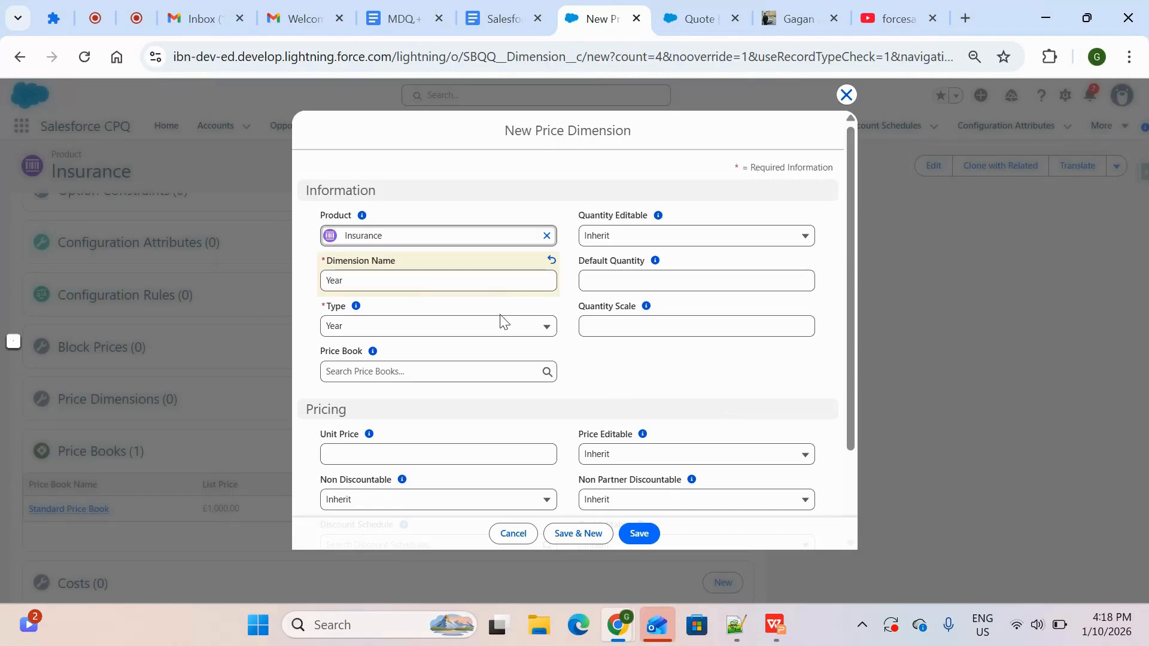
Try Quarter as the price dimension's Type, and review the quote and the MDQ example slide for comparison
{"action": "left_click", "coordinate": [443, 326]}
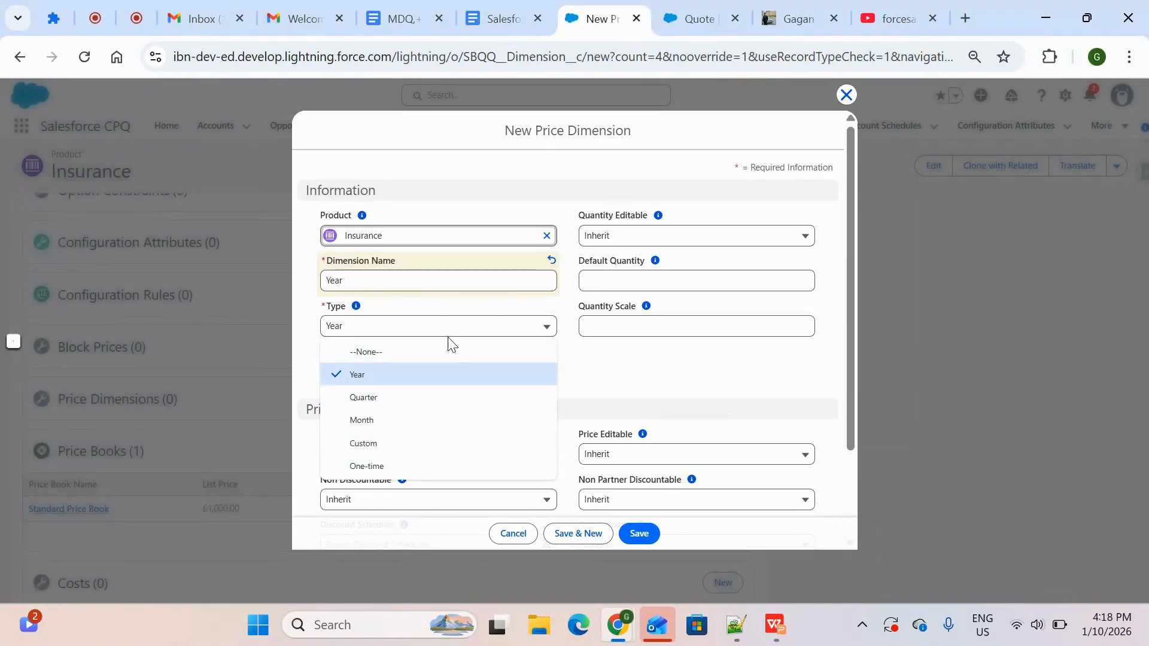
{"action": "left_click", "coordinate": [409, 401]}
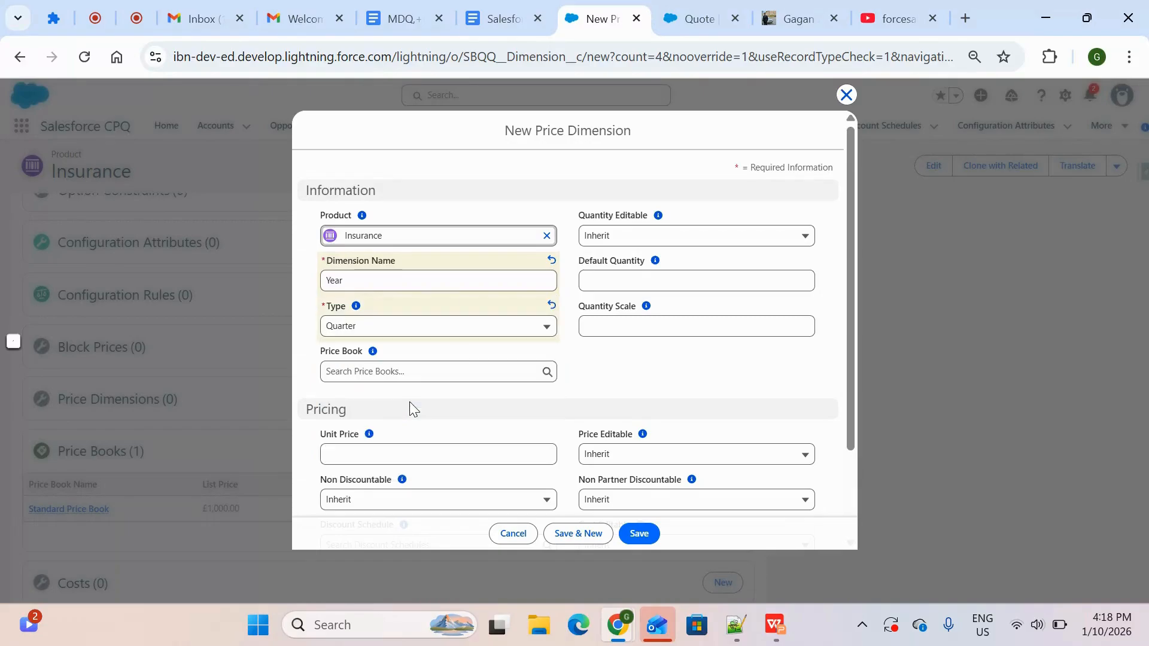
{"action": "left_click", "coordinate": [697, 18]}
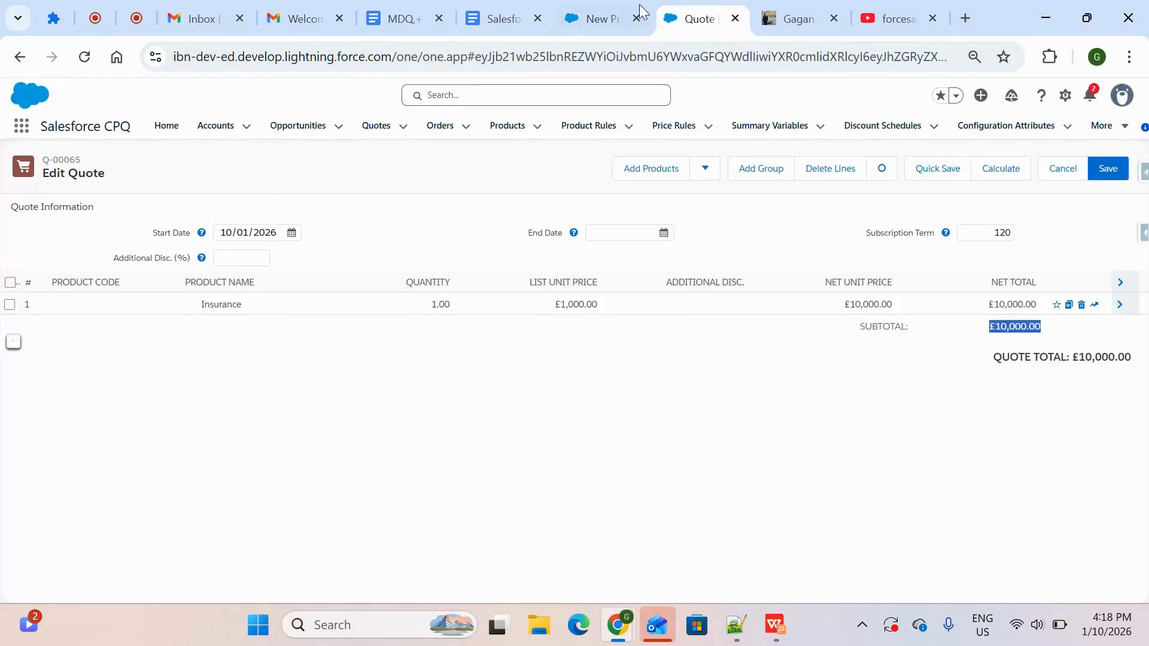
{"action": "left_click", "coordinate": [598, 18]}
{"action": "left_click", "coordinate": [773, 631]}
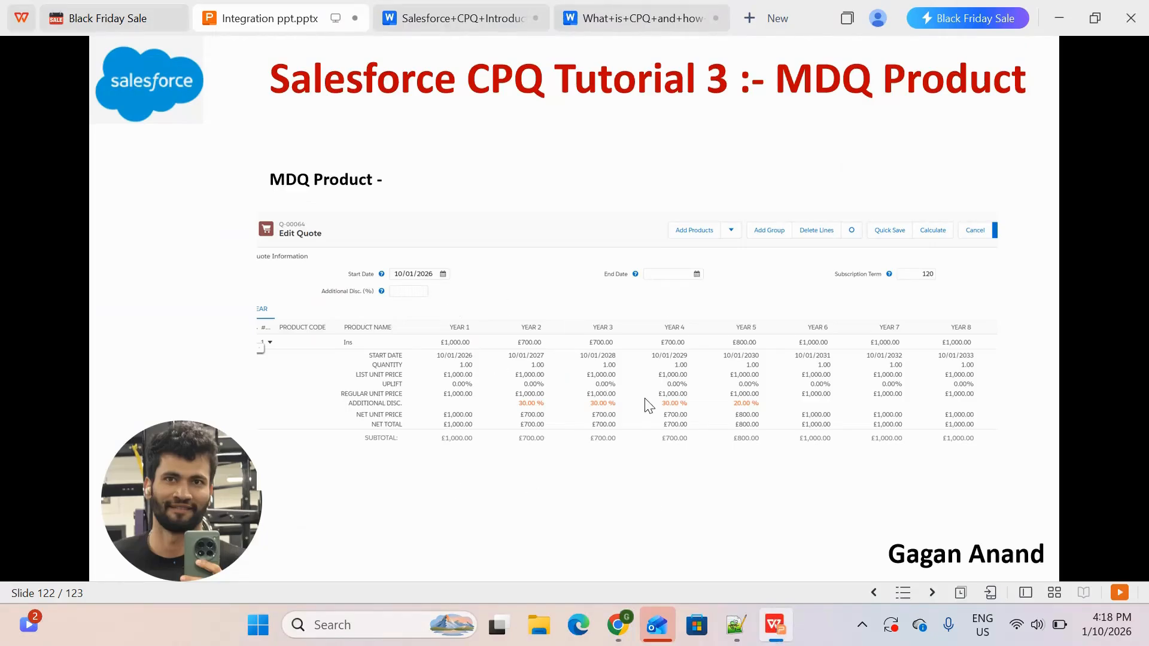
{"action": "key", "text": "alt+Tab"}
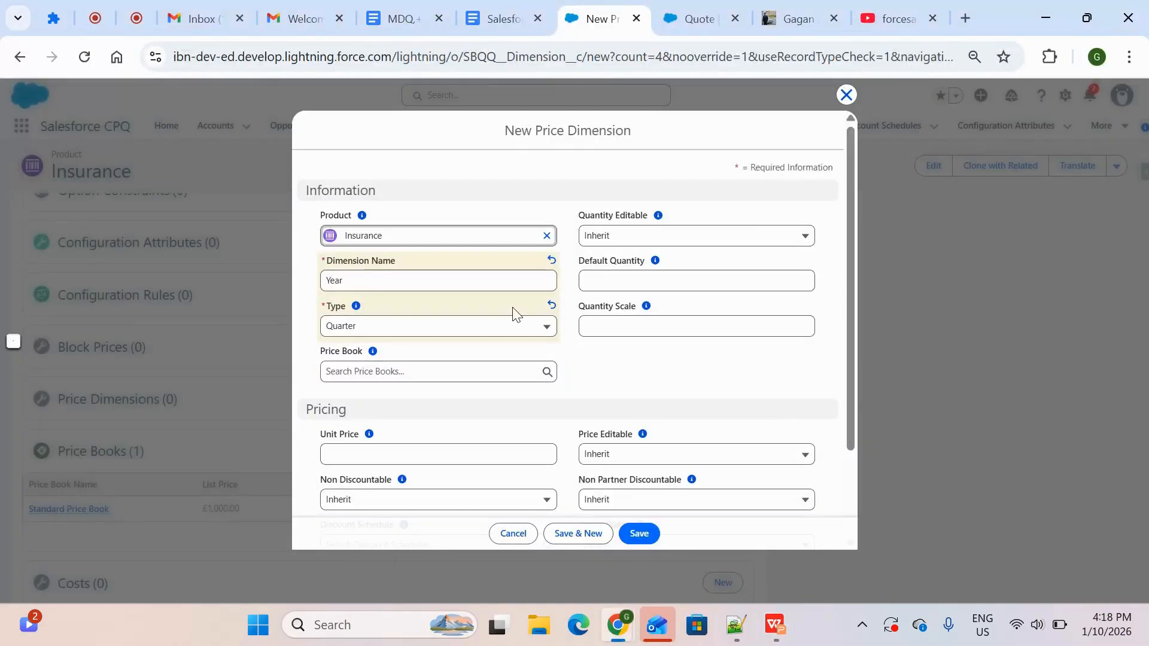
Set the price dimension's Type to Year and save it to the Insurance product
{"action": "left_click", "coordinate": [474, 337]}
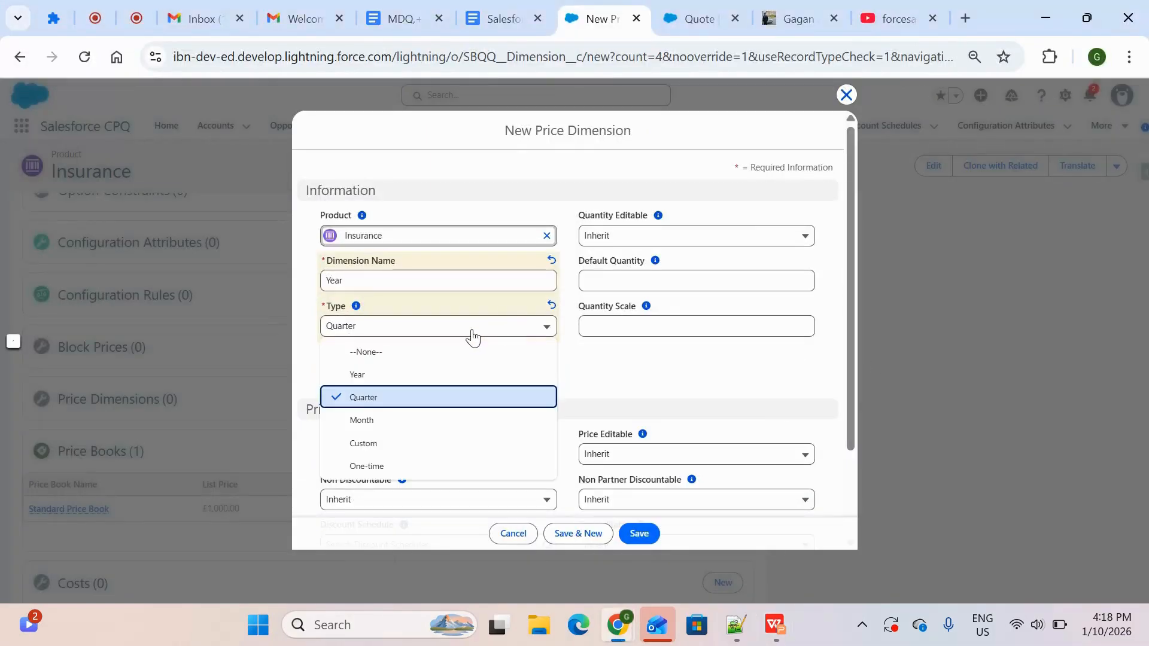
{"action": "left_click", "coordinate": [426, 377]}
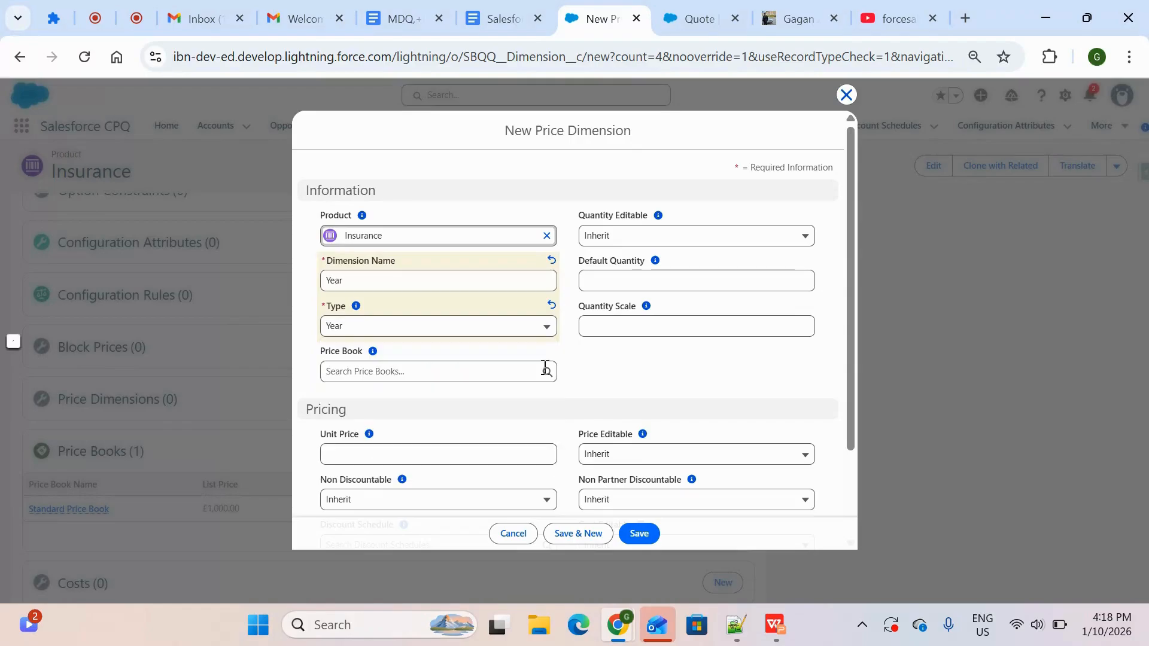
{"action": "left_click", "coordinate": [641, 535]}
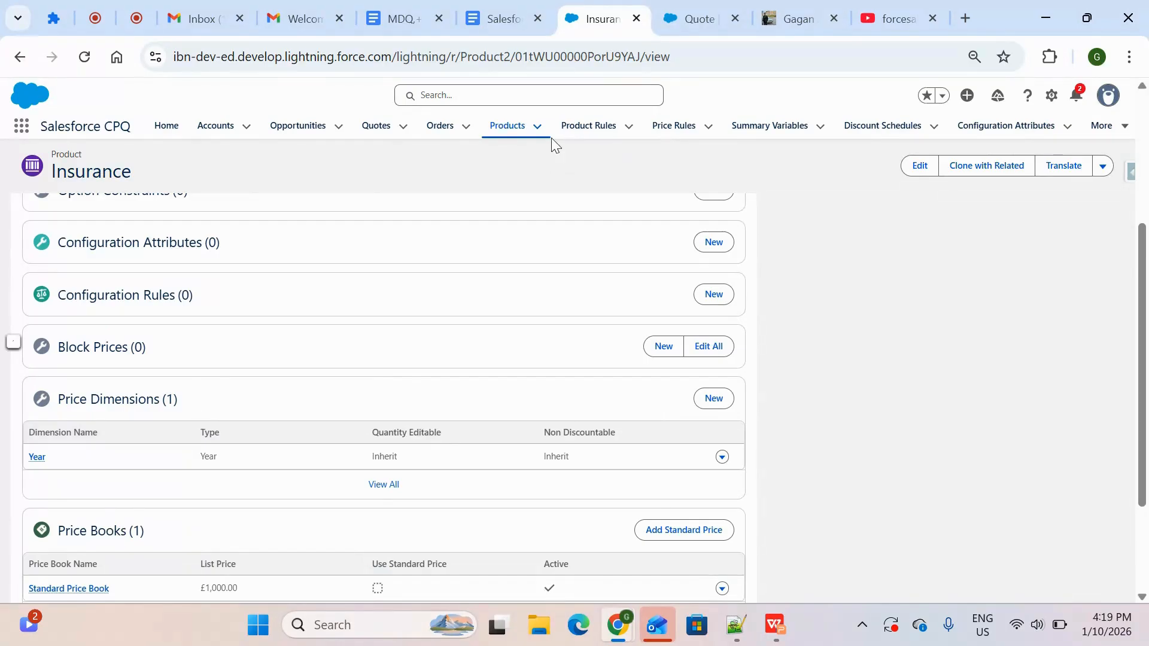
Reload the Insurance quote's line editor, discarding the unsaved line and term
{"action": "left_click", "coordinate": [702, 9]}
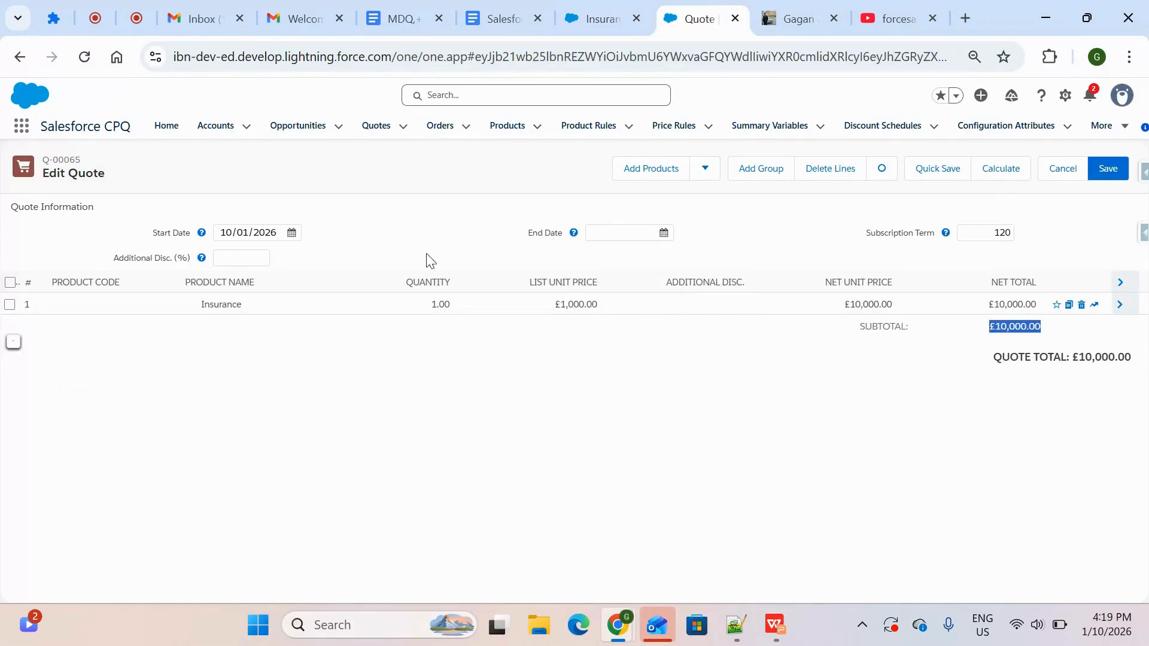
{"action": "left_click", "coordinate": [84, 56]}
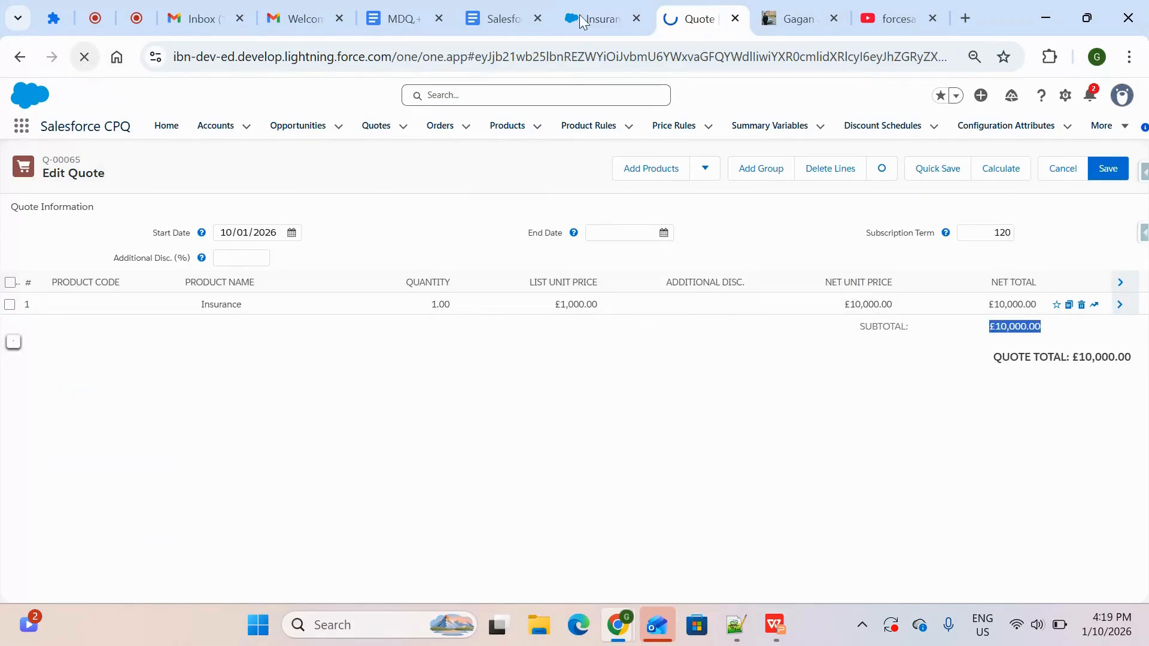
{"action": "left_click", "coordinate": [596, 18]}
{"action": "left_click", "coordinate": [689, 8]}
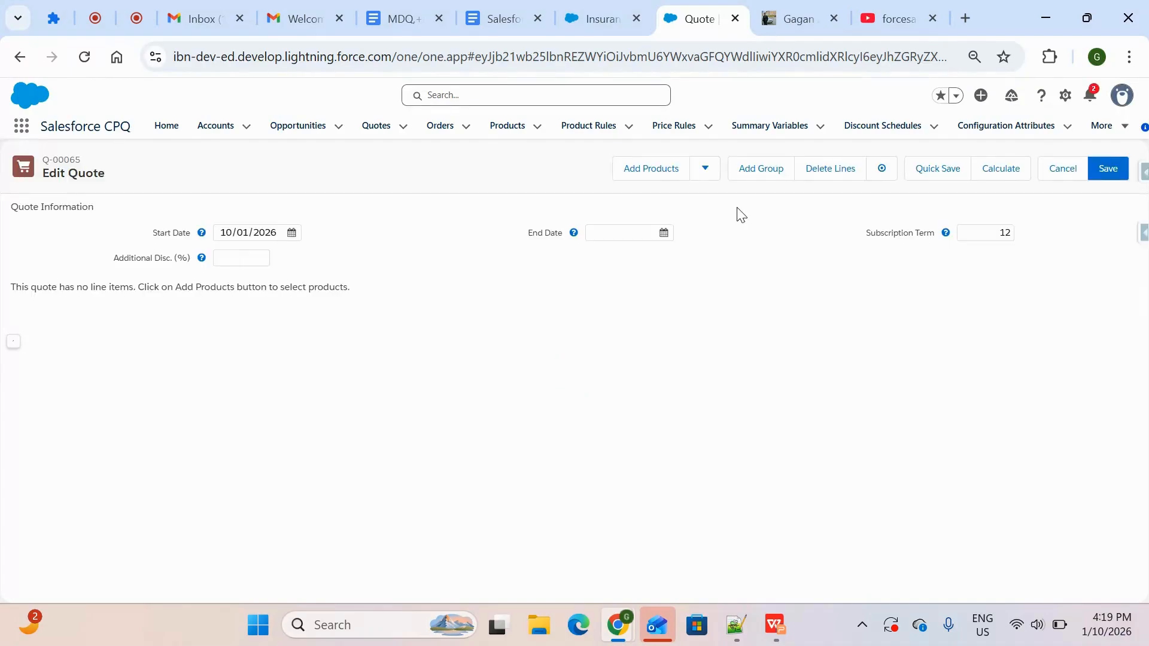
Search the product catalogue for "Insura" and add the Insurance product to the quote
{"action": "left_click", "coordinate": [648, 172]}
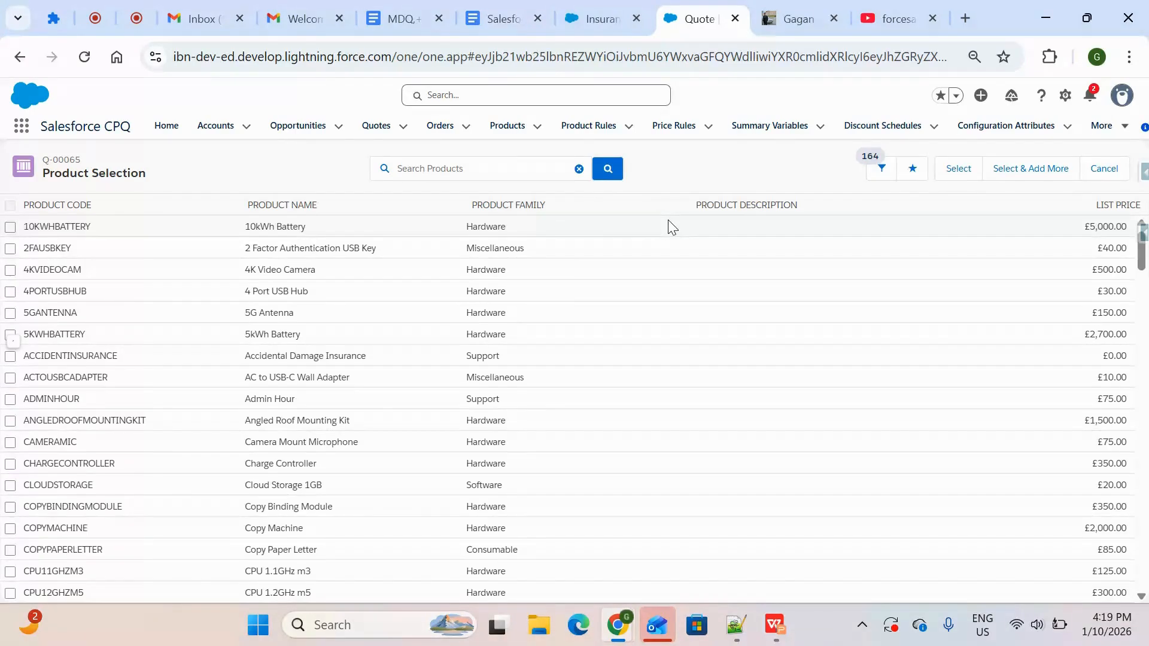
{"action": "left_click", "coordinate": [528, 160]}
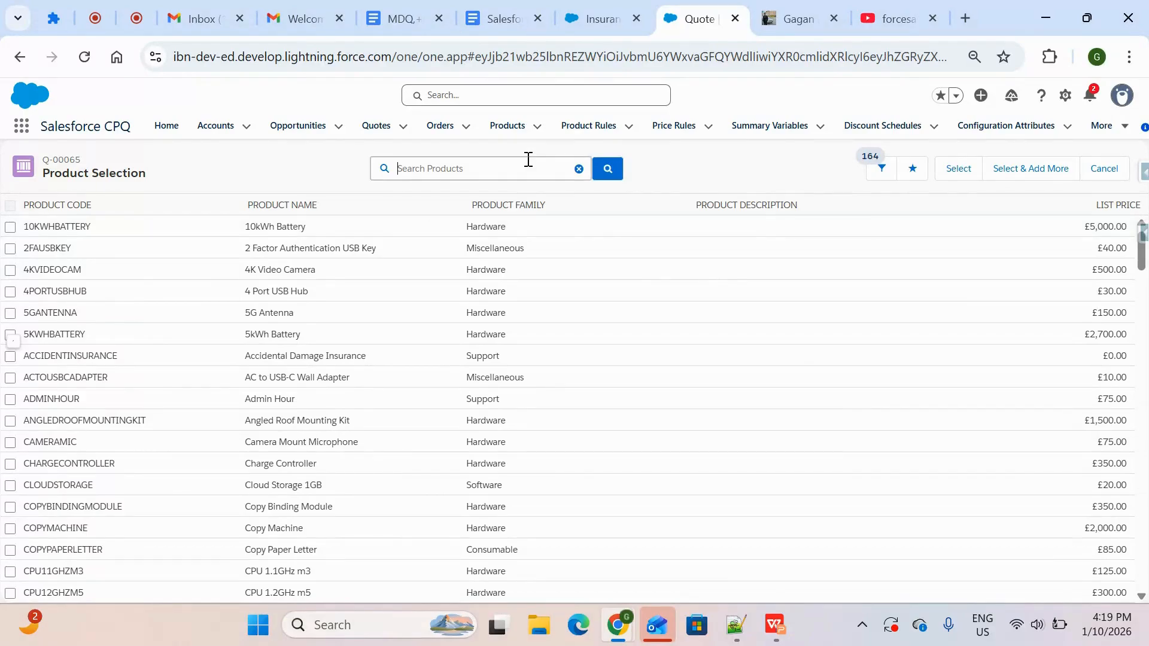
{"action": "type", "text": "Insura"}
{"action": "key", "text": "Return"}
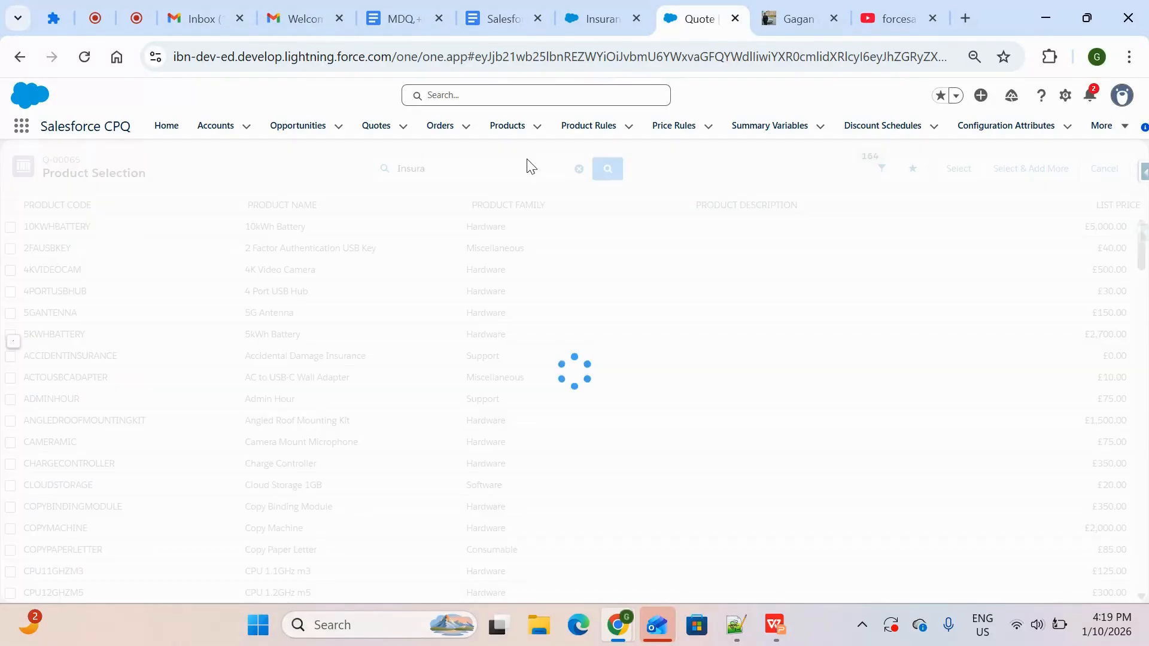
{"action": "left_click", "coordinate": [11, 271]}
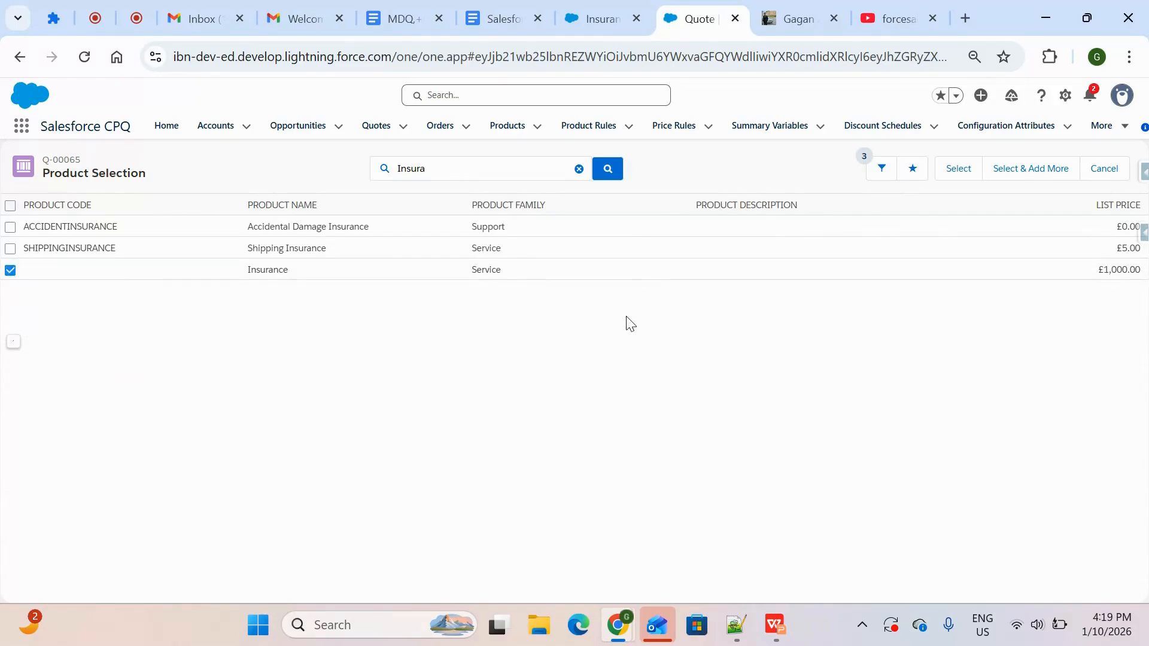
{"action": "left_click", "coordinate": [950, 169]}
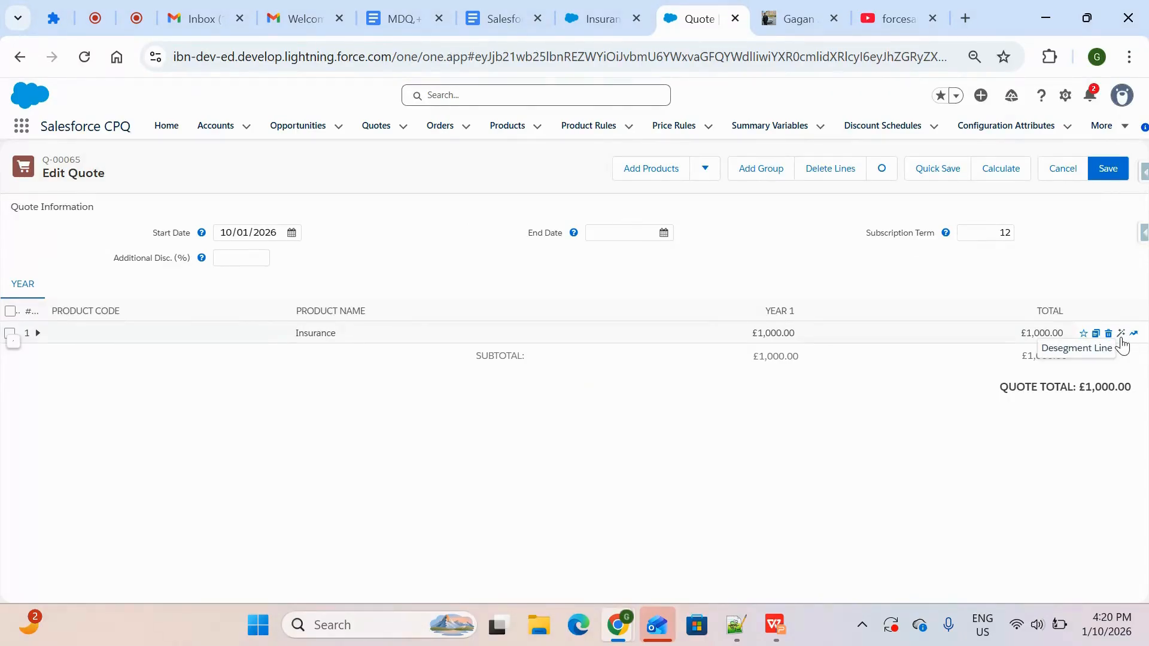
Check the price dimension on the Insurance product record and desegment the Insurance line in the quote
{"action": "left_click", "coordinate": [597, 18]}
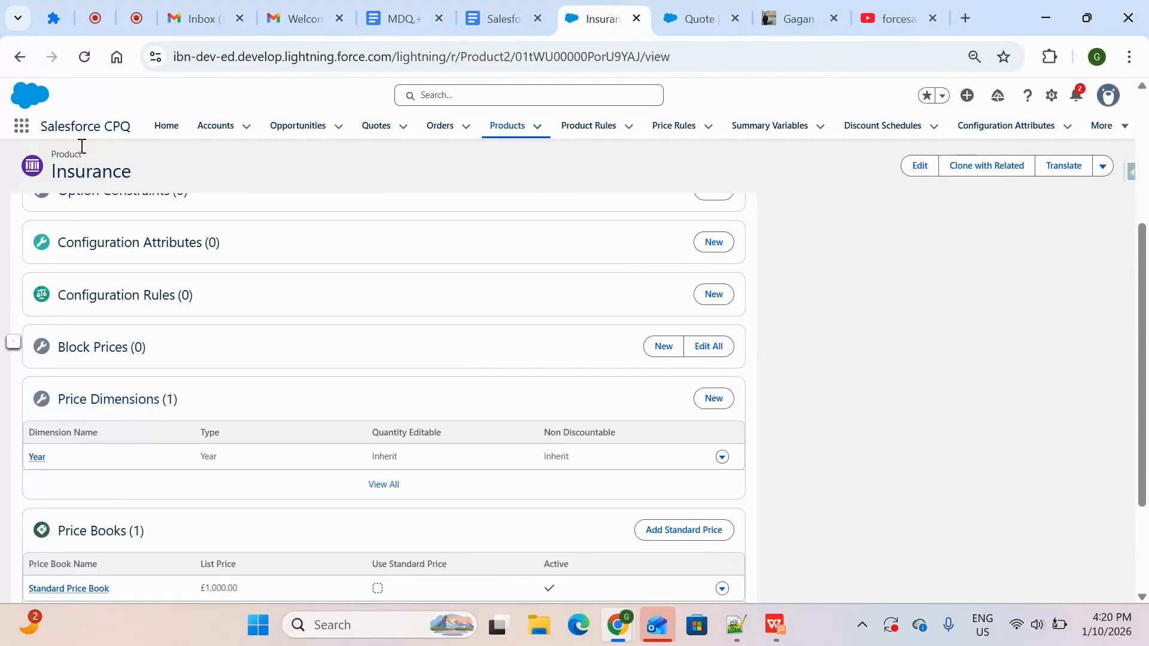
{"action": "left_click", "coordinate": [677, 25]}
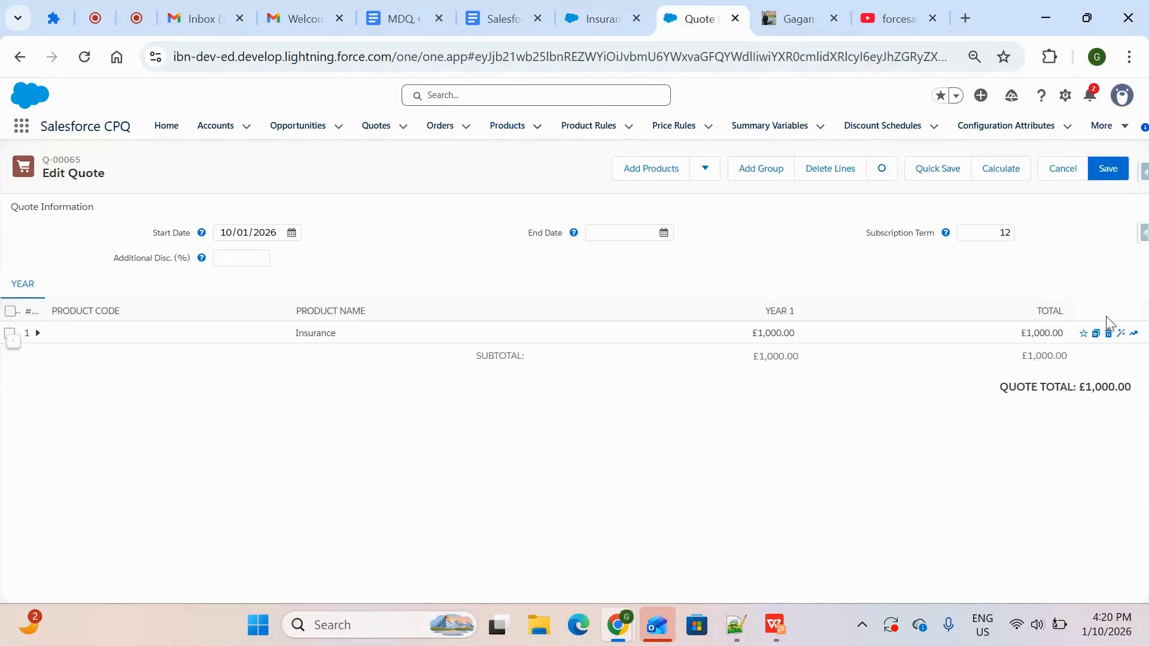
{"action": "left_click", "coordinate": [1120, 335]}
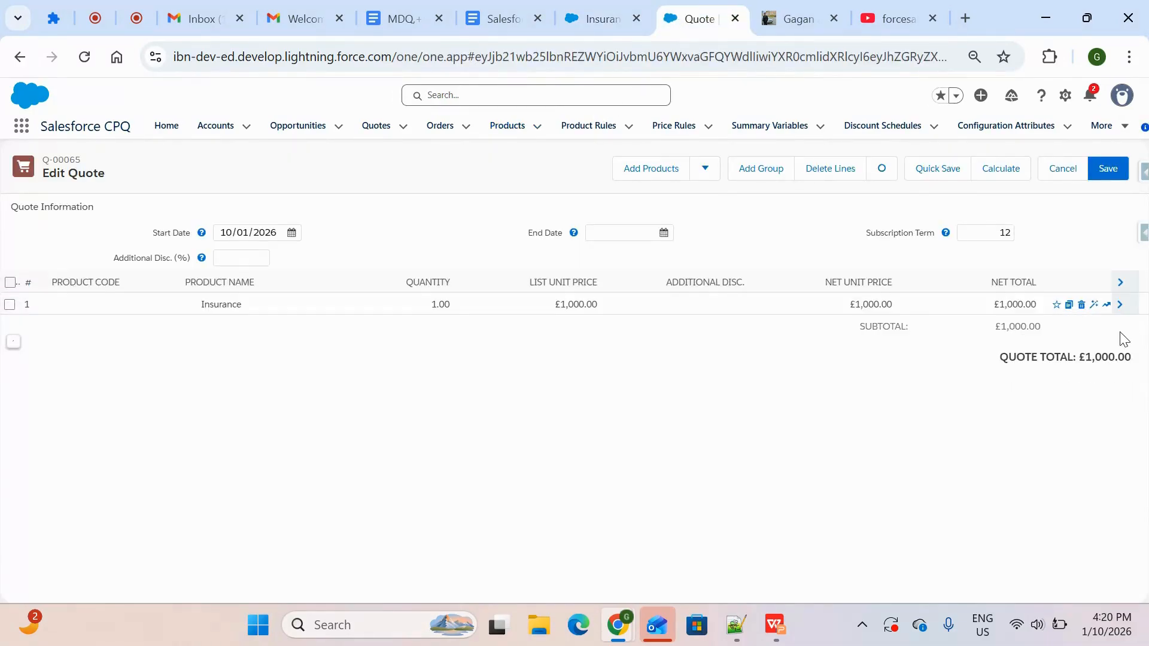
Set the quote's Subscription Term to 120 and recalculate the prices
{"action": "double_click", "coordinate": [1011, 231]}
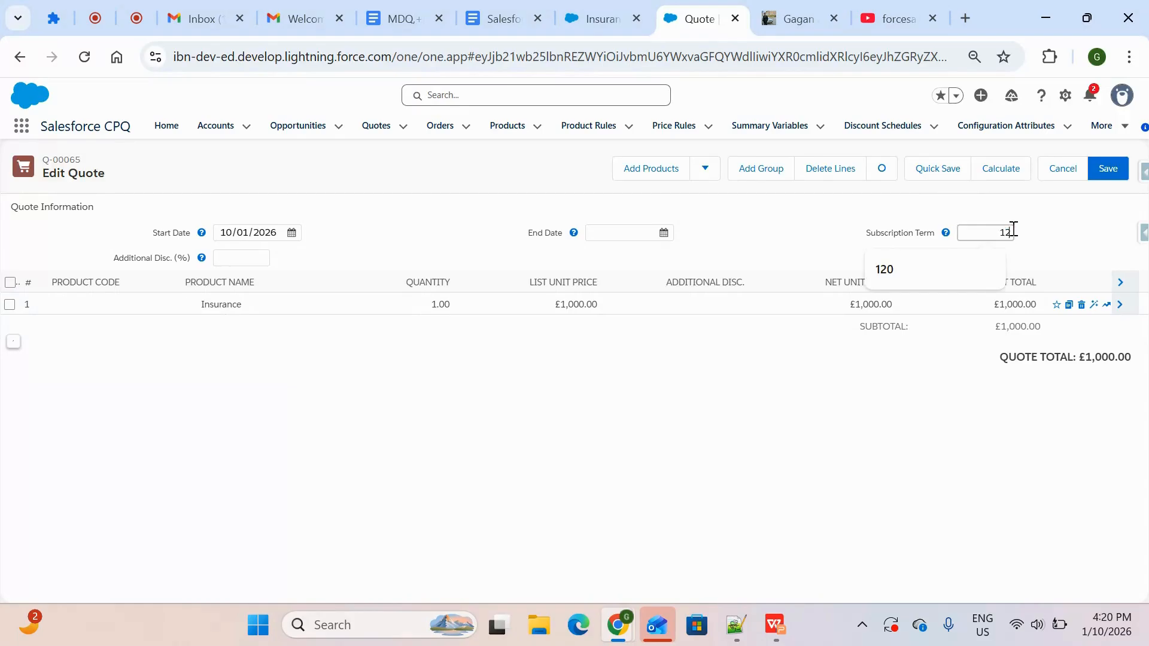
{"action": "type", "text": "0"}
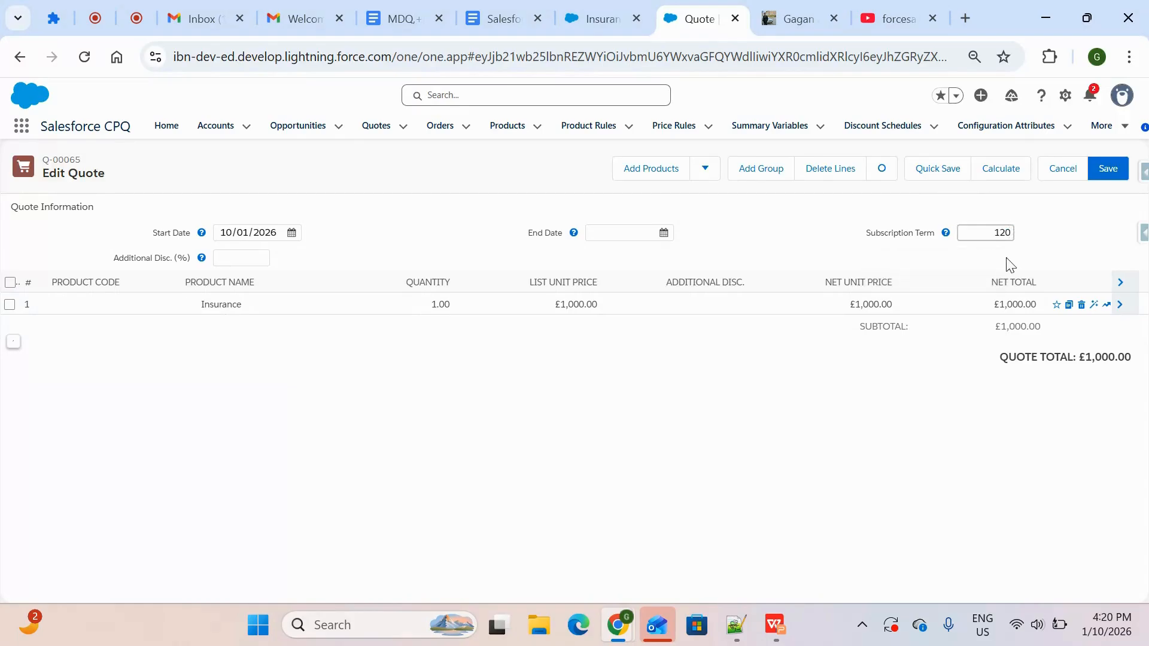
{"action": "left_click", "coordinate": [1053, 238]}
{"action": "left_click", "coordinate": [999, 170]}
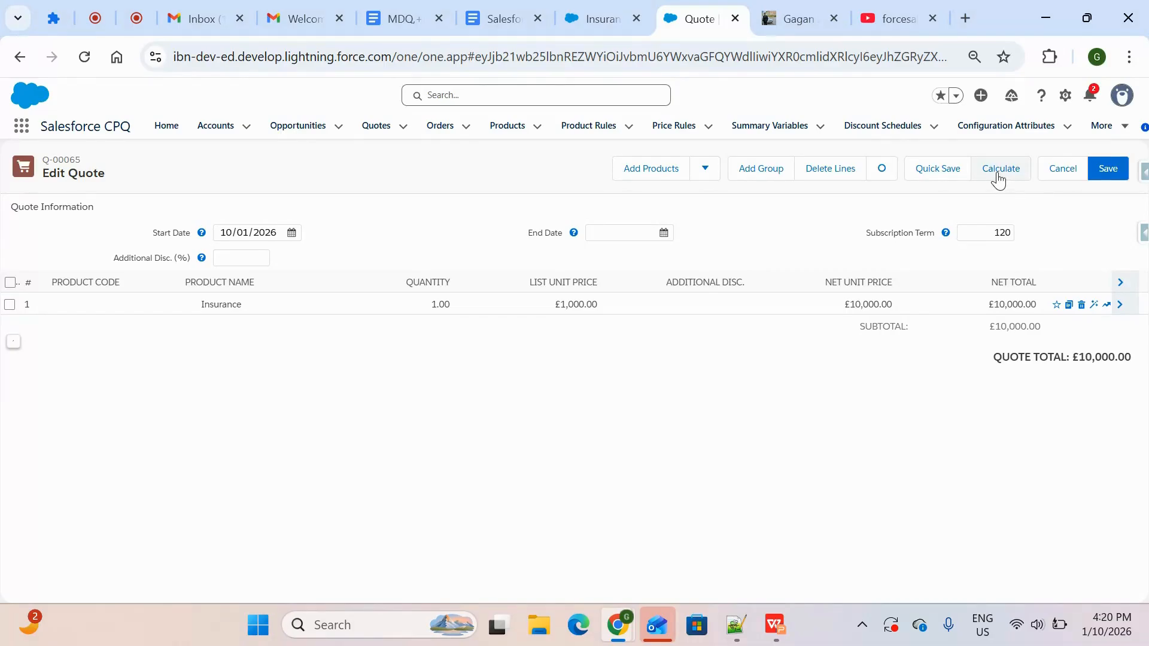
Resegment the Insurance line into yearly columns, toggling the segmentation off and on again to compare both views
{"action": "left_click", "coordinate": [1095, 306]}
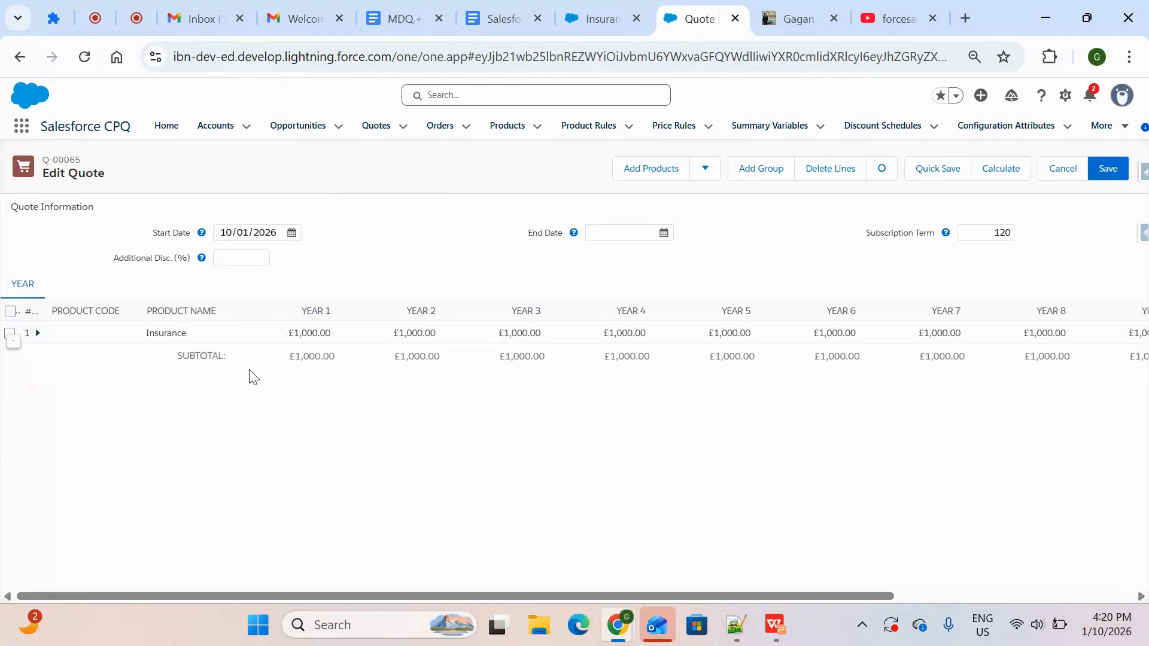
{"action": "mouse_move", "coordinate": [366, 333]}
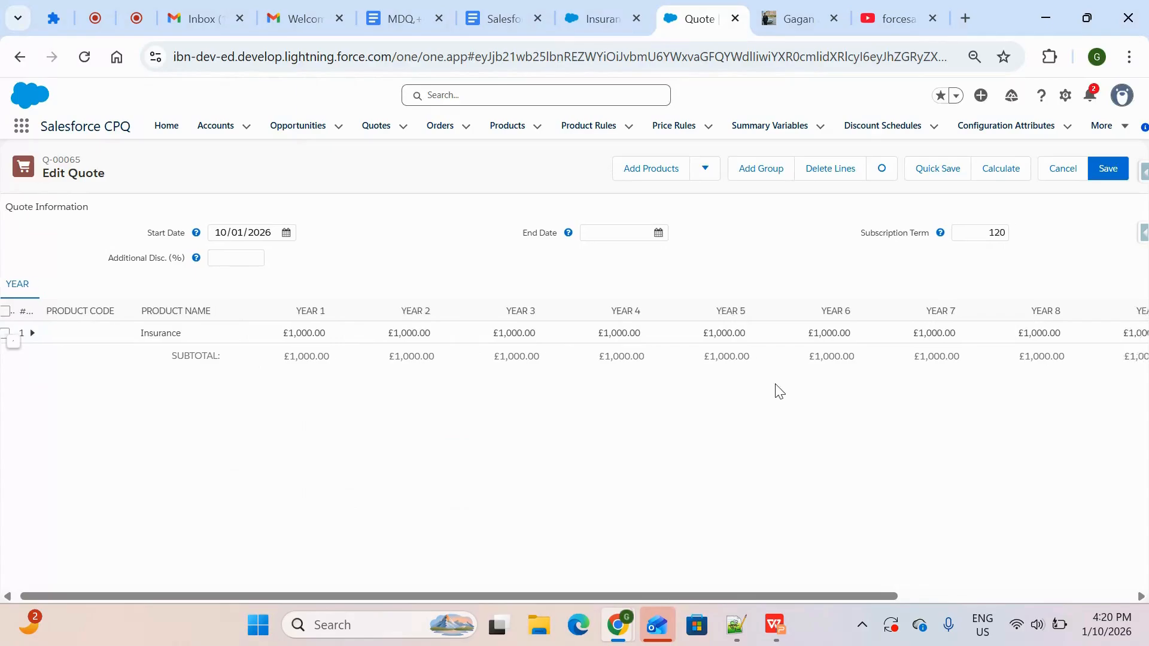
{"action": "scroll", "coordinate": [778, 390], "scroll_direction": "right", "scroll_amount": 4}
{"action": "scroll", "coordinate": [777, 390], "scroll_direction": "right", "scroll_amount": 2}
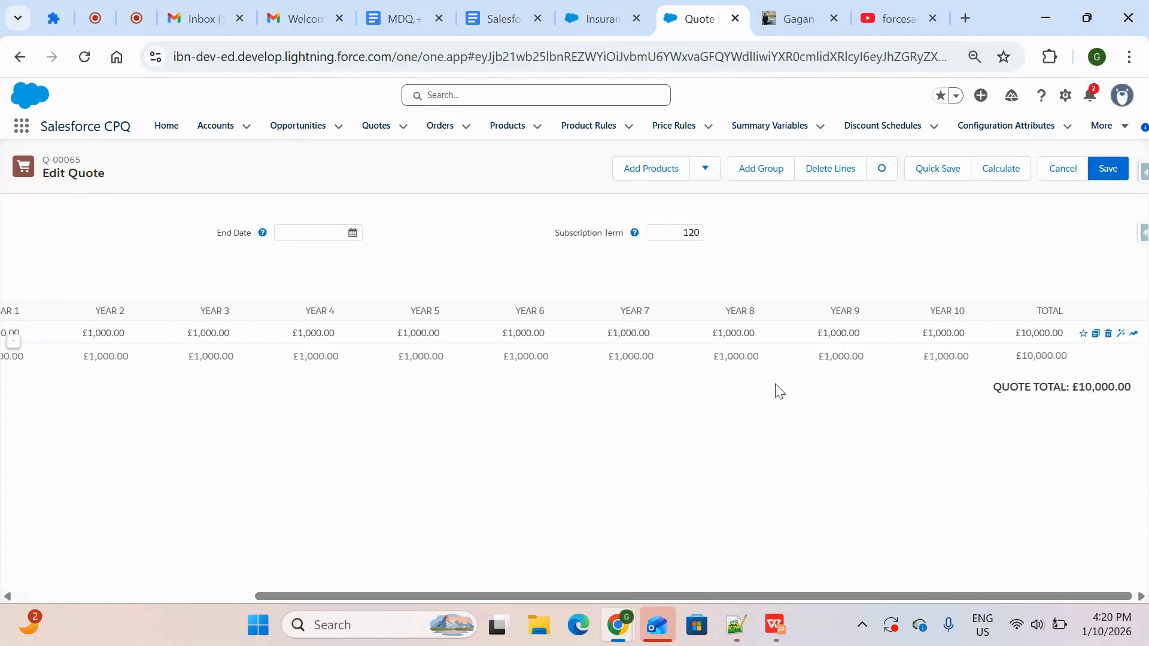
{"action": "left_click", "coordinate": [1121, 336]}
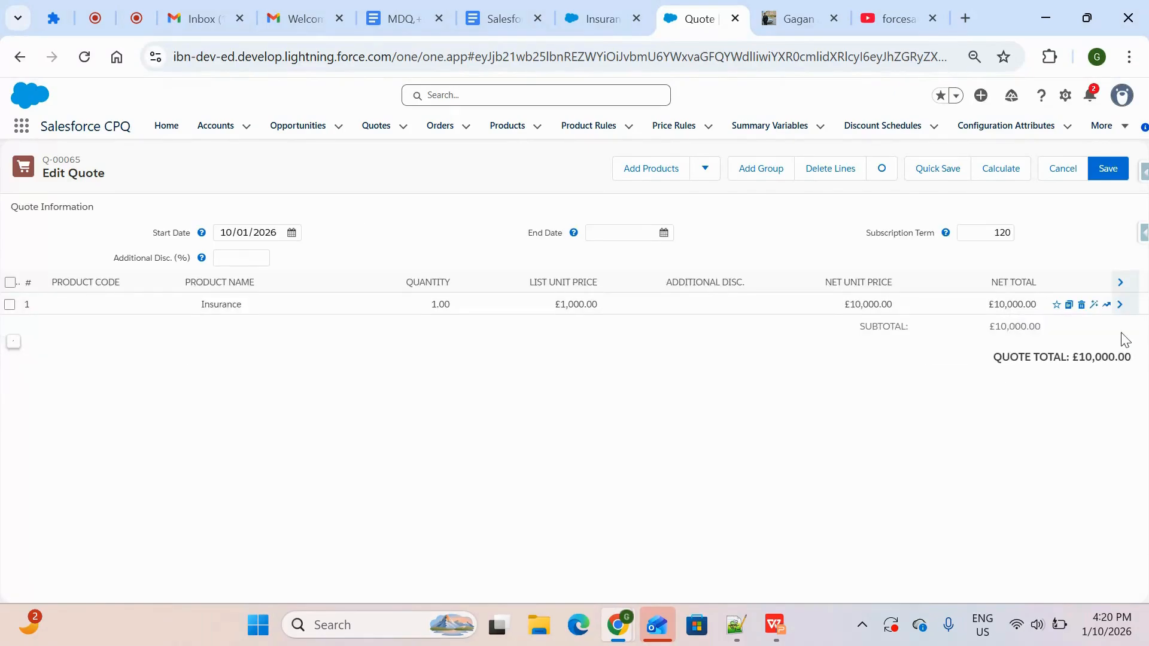
{"action": "left_click", "coordinate": [1094, 305]}
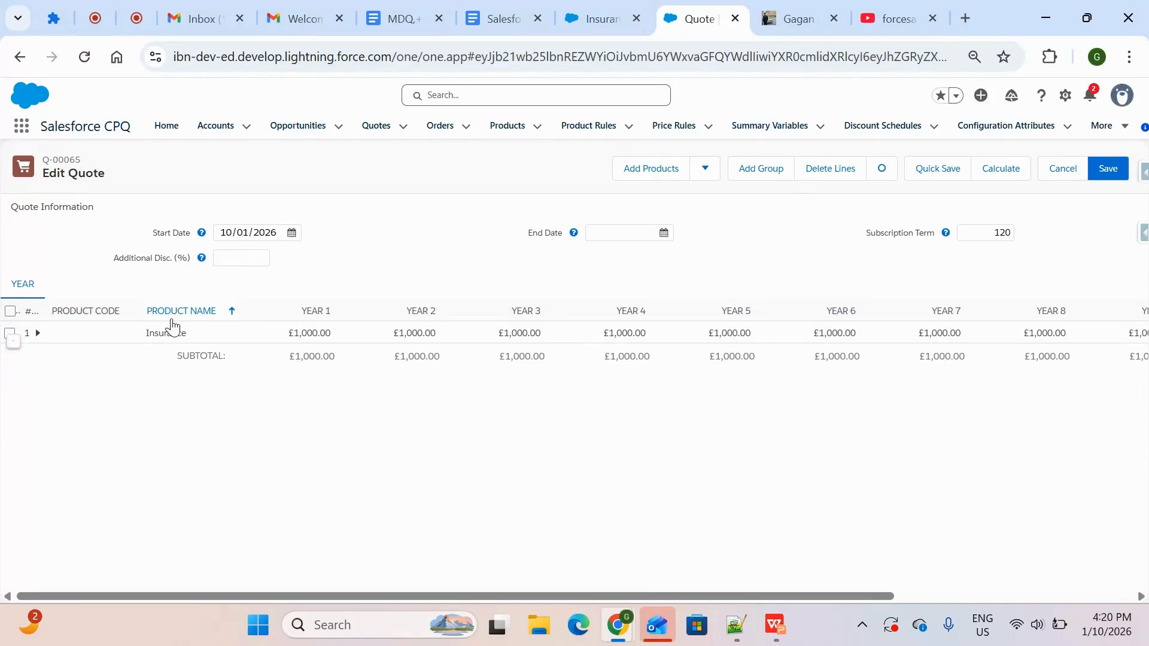
Expand the Insurance line's yearly details and review the 10-year discount example on the MDQ Product slide
{"action": "left_click", "coordinate": [38, 335]}
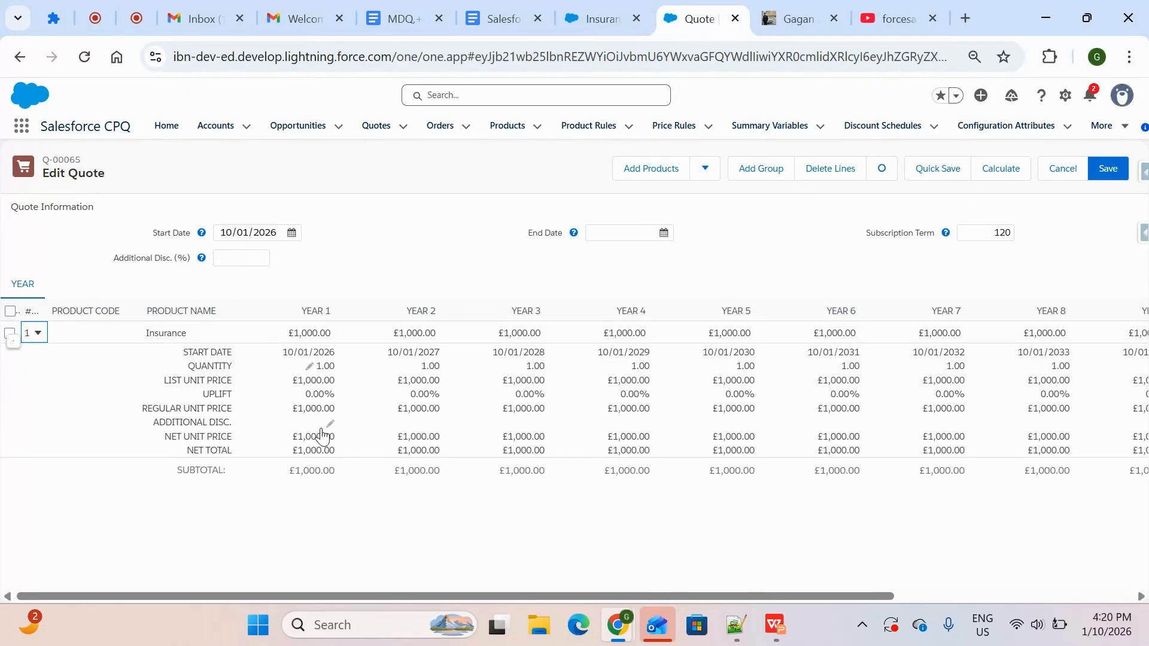
{"action": "left_click", "coordinate": [38, 335]}
{"action": "left_click", "coordinate": [38, 335]}
{"action": "mouse_move", "coordinate": [776, 625]}
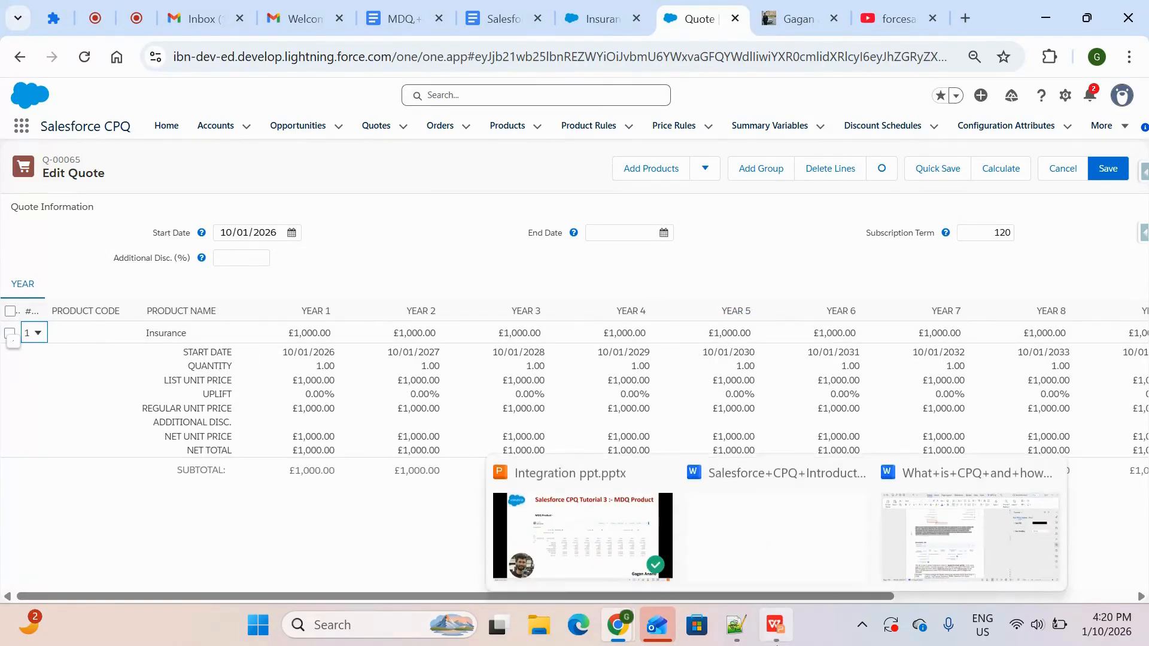
{"action": "left_click", "coordinate": [583, 527]}
{"action": "key", "text": "Page_Up"}
{"action": "key", "text": "Page_Up"}
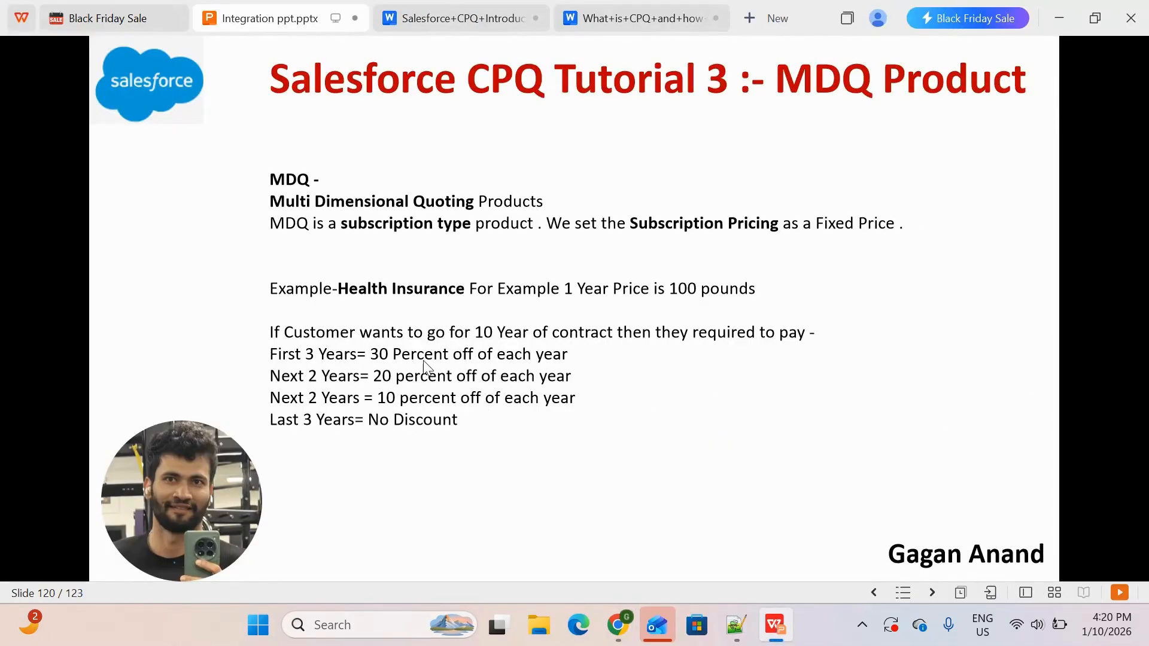
{"action": "key", "text": "alt+Tab"}
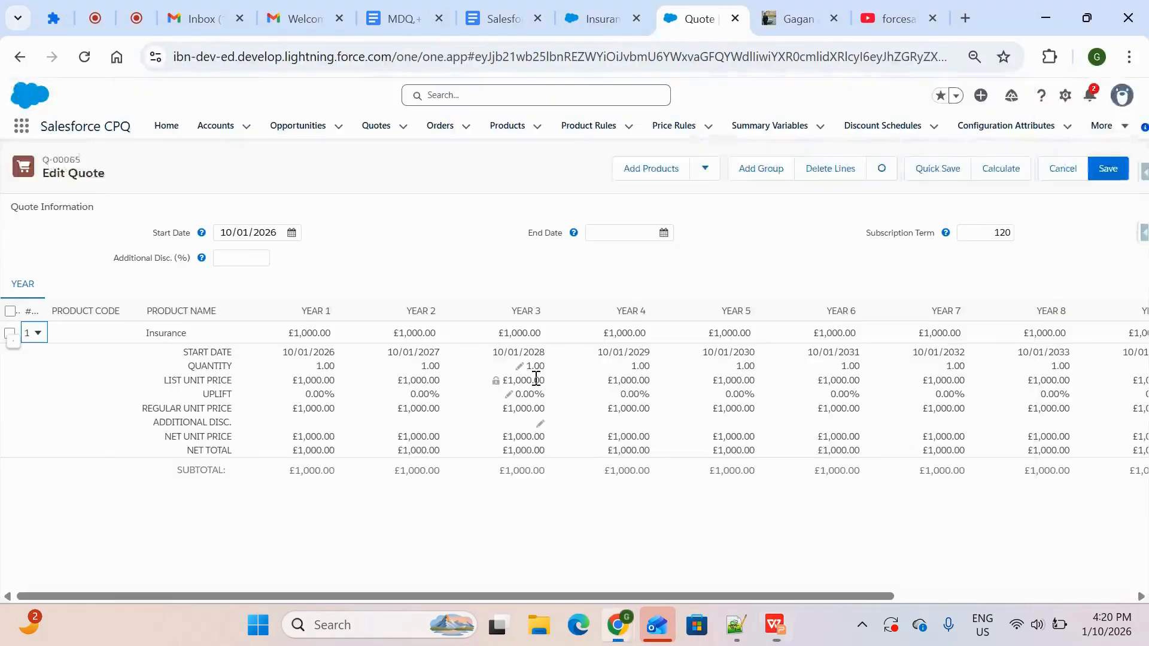
Set the Insurance line's Additional Disc. to 30% for Year 1, Year 2 and Year 3
{"action": "left_click", "coordinate": [330, 426]}
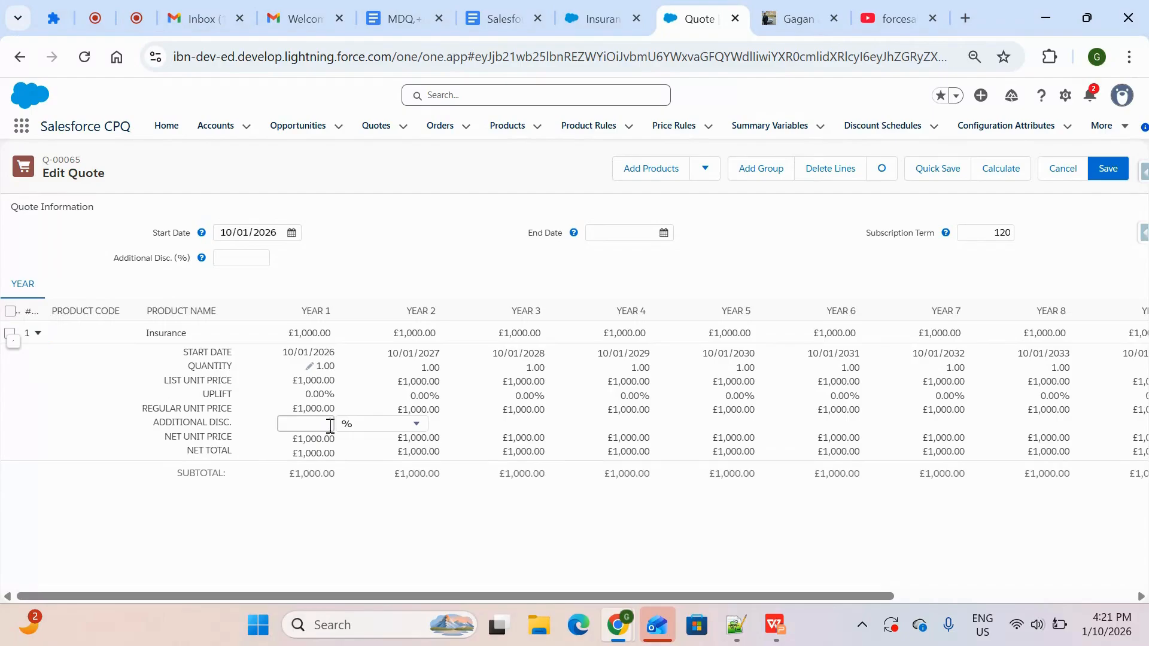
{"action": "type", "text": "30"}
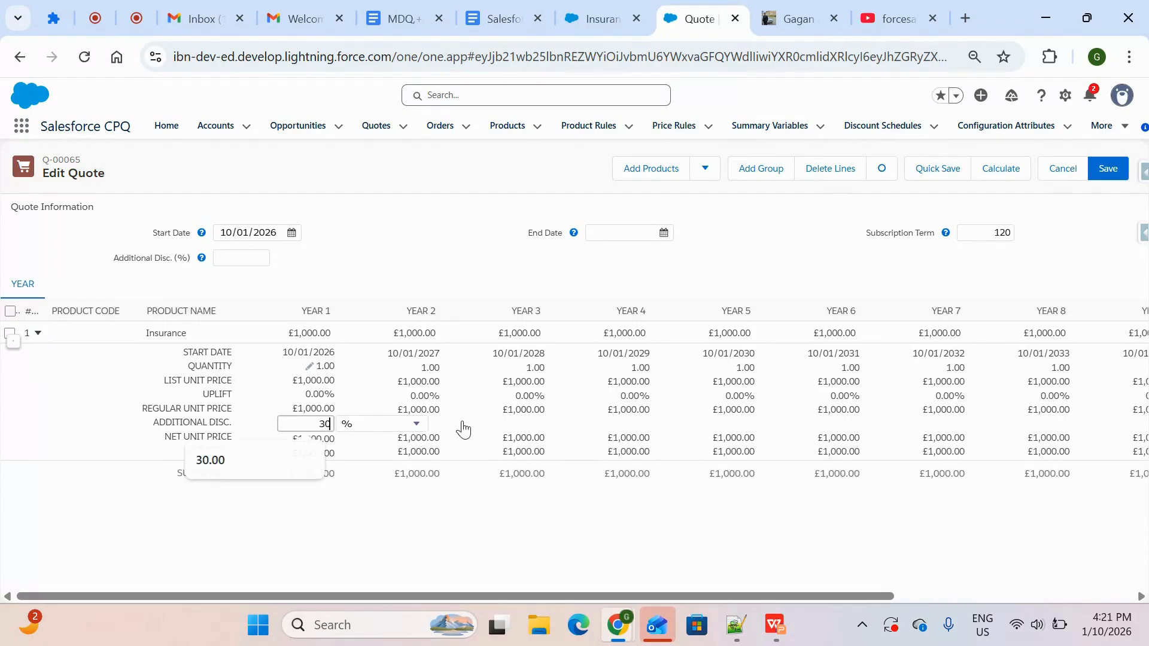
{"action": "left_click", "coordinate": [437, 424]}
{"action": "type", "text": "30"}
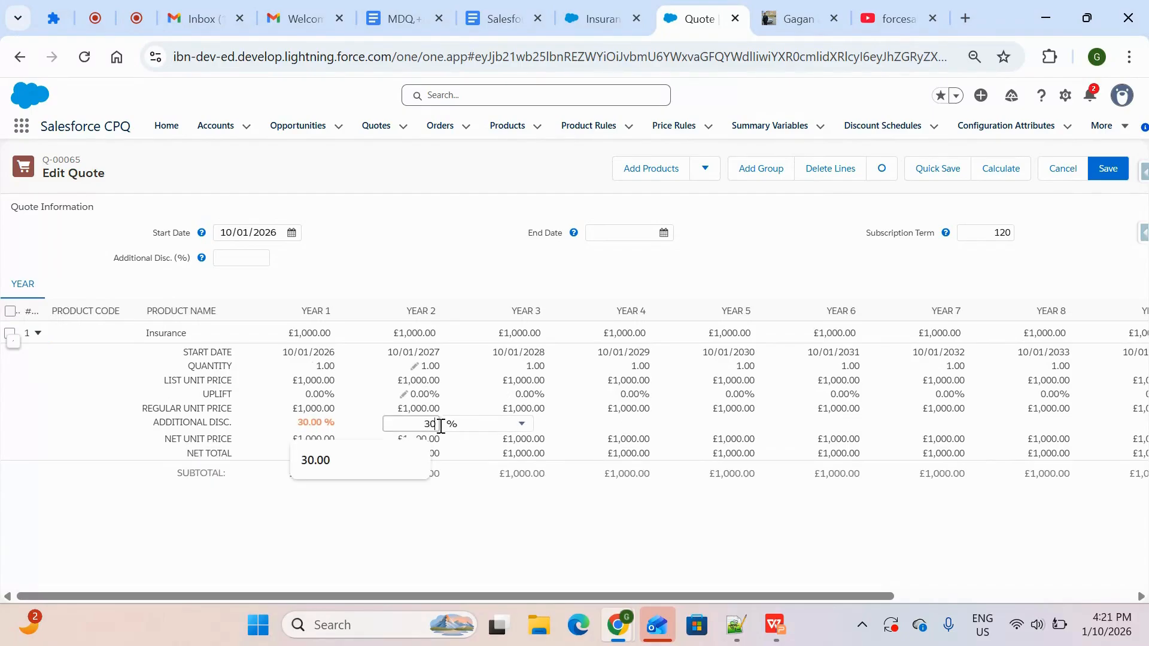
{"action": "left_click", "coordinate": [551, 426]}
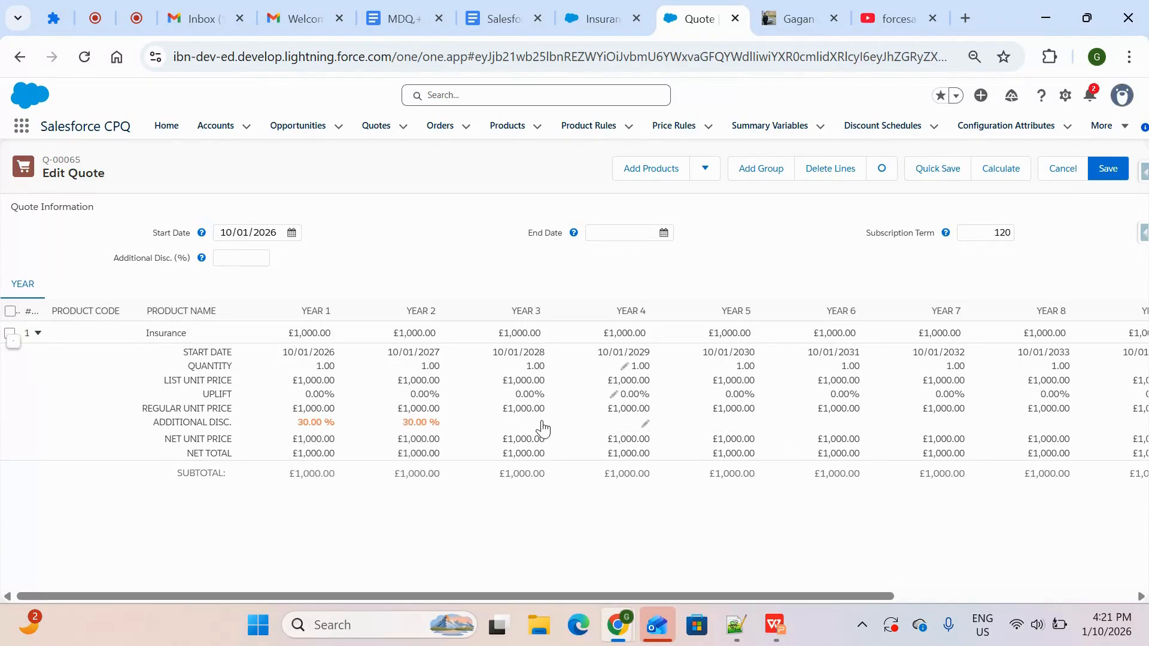
{"action": "left_click", "coordinate": [543, 421]}
{"action": "type", "text": "30"}
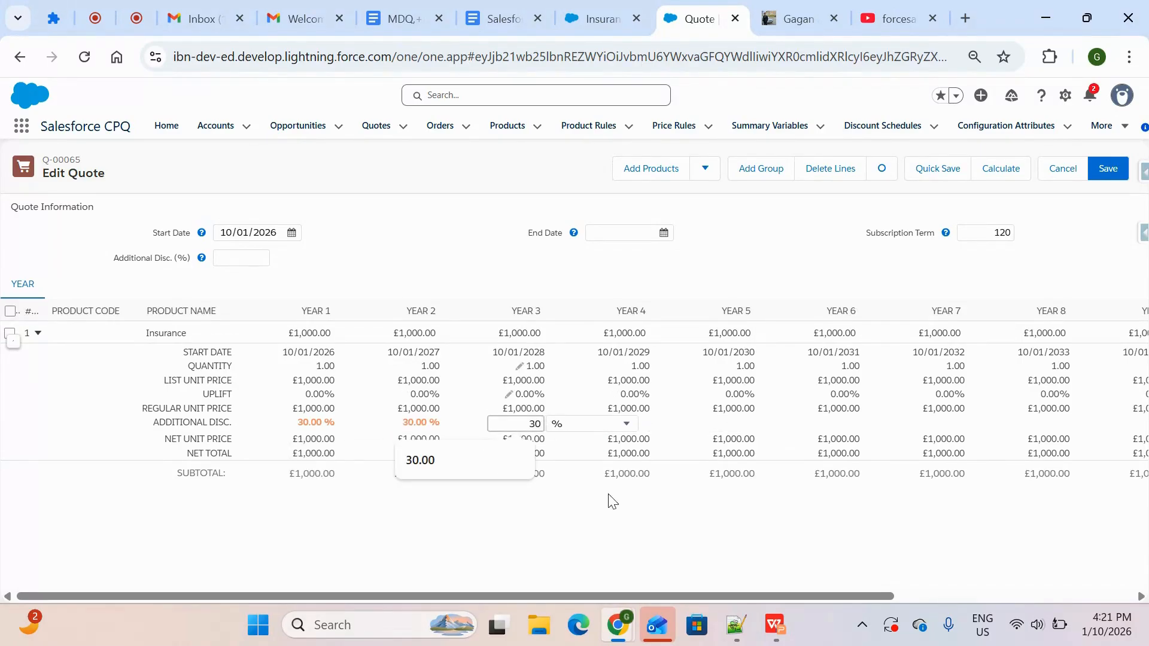
{"action": "left_click", "coordinate": [621, 517]}
Check the next discount tier on the slide and set Additional Disc. to 20% for Year 4 and Year 5
{"action": "key", "text": "alt+Tab"}
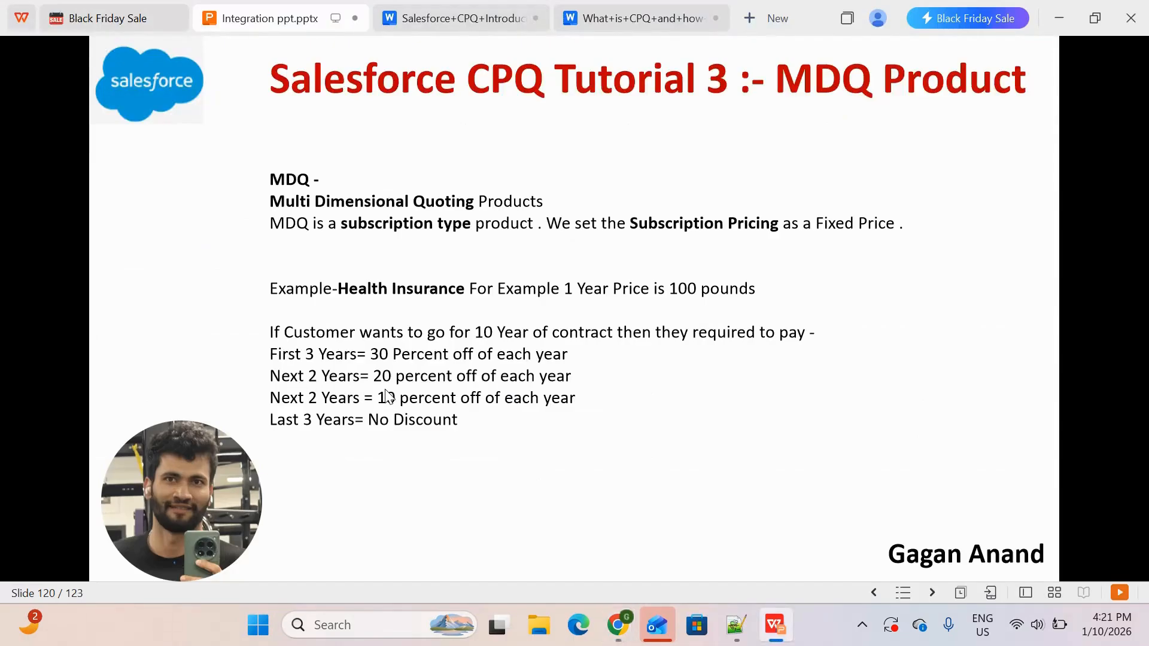
{"action": "key", "text": "alt+Tab"}
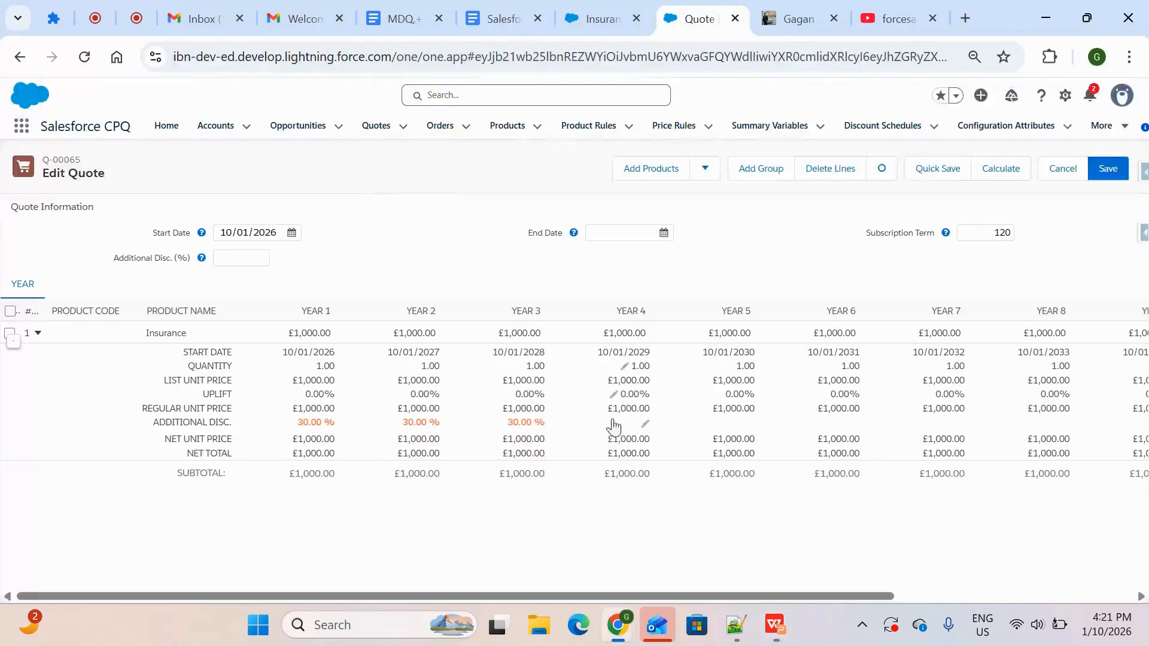
{"action": "left_click", "coordinate": [647, 425]}
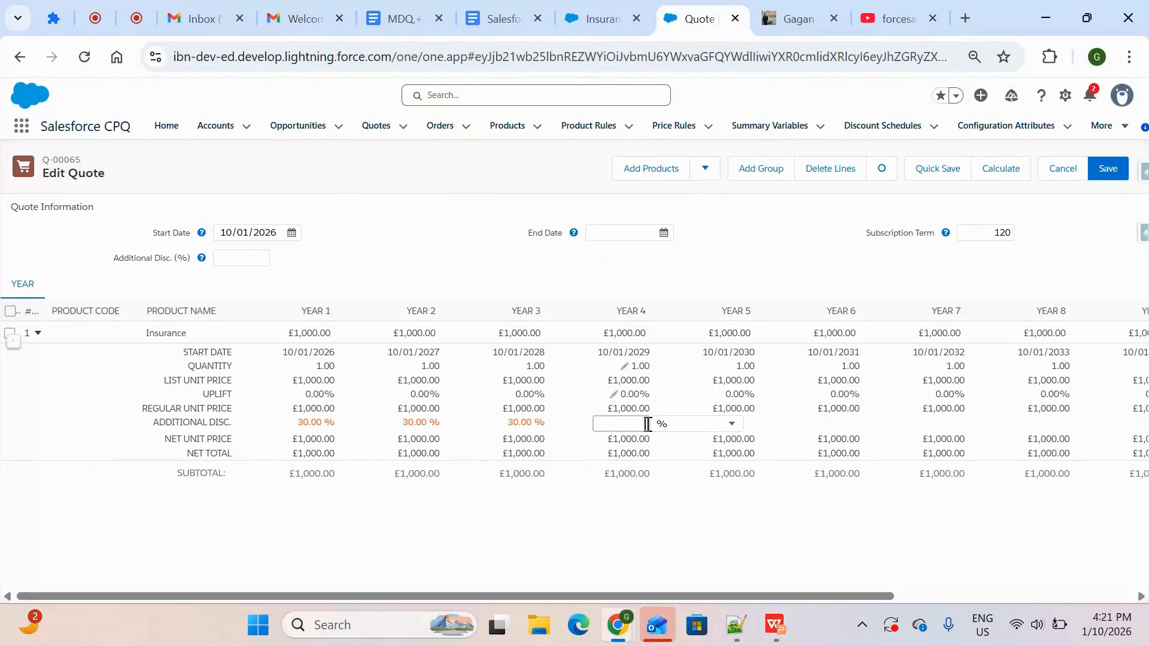
{"action": "type", "text": "20"}
{"action": "left_click", "coordinate": [772, 428]}
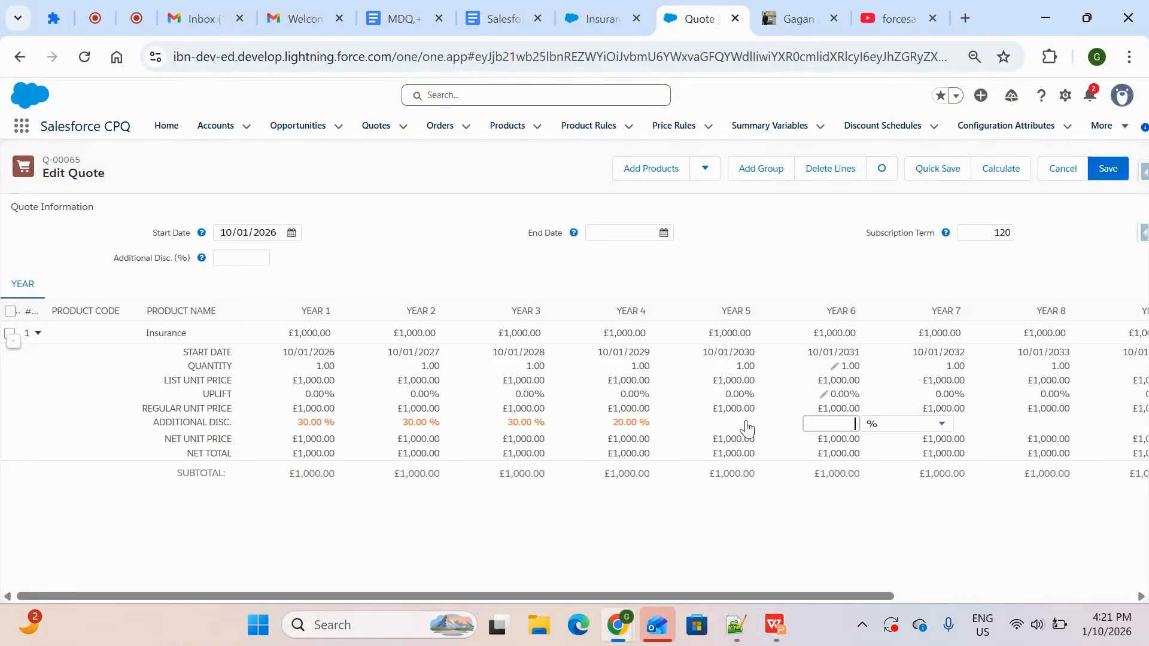
{"action": "left_click", "coordinate": [747, 421]}
{"action": "type", "text": "20"}
{"action": "left_click", "coordinate": [771, 519]}
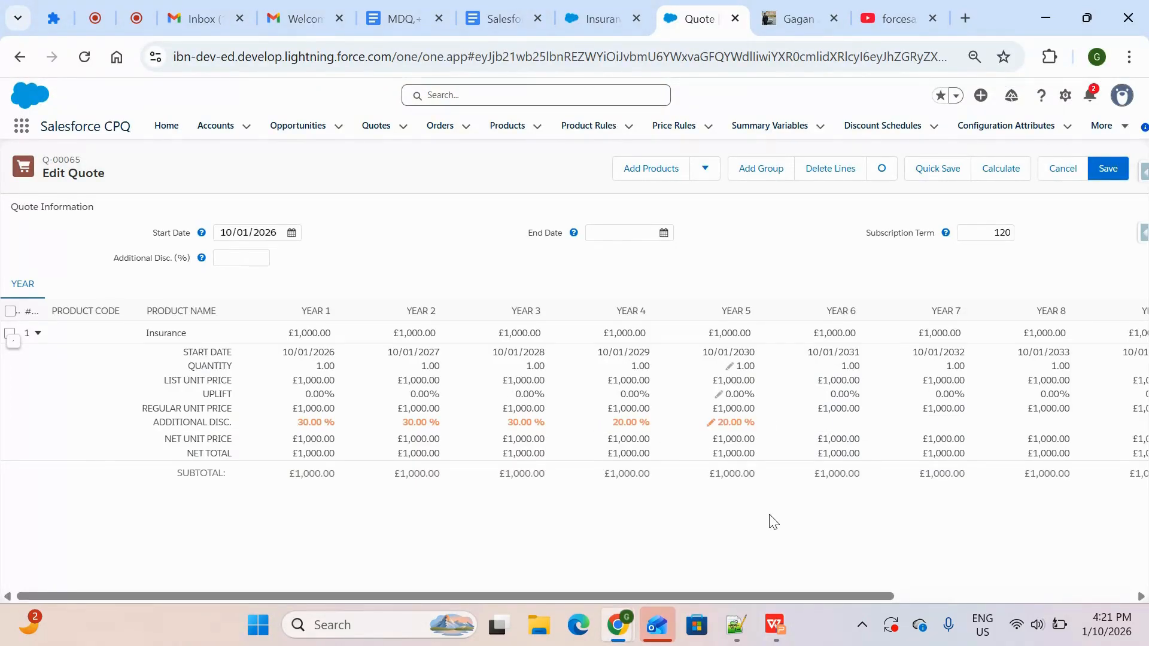
Check the following discount tier on the slide and set Additional Disc. to 10% for Year 6 and Year 7
{"action": "key", "text": "alt+Tab"}
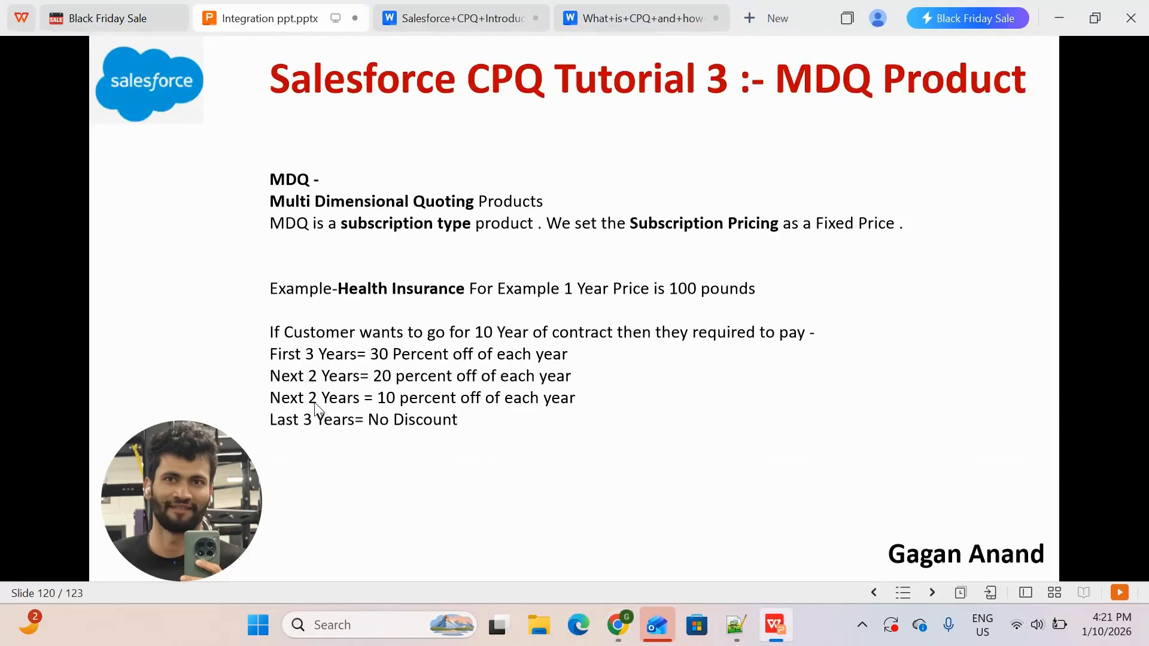
{"action": "key", "text": "alt+Tab"}
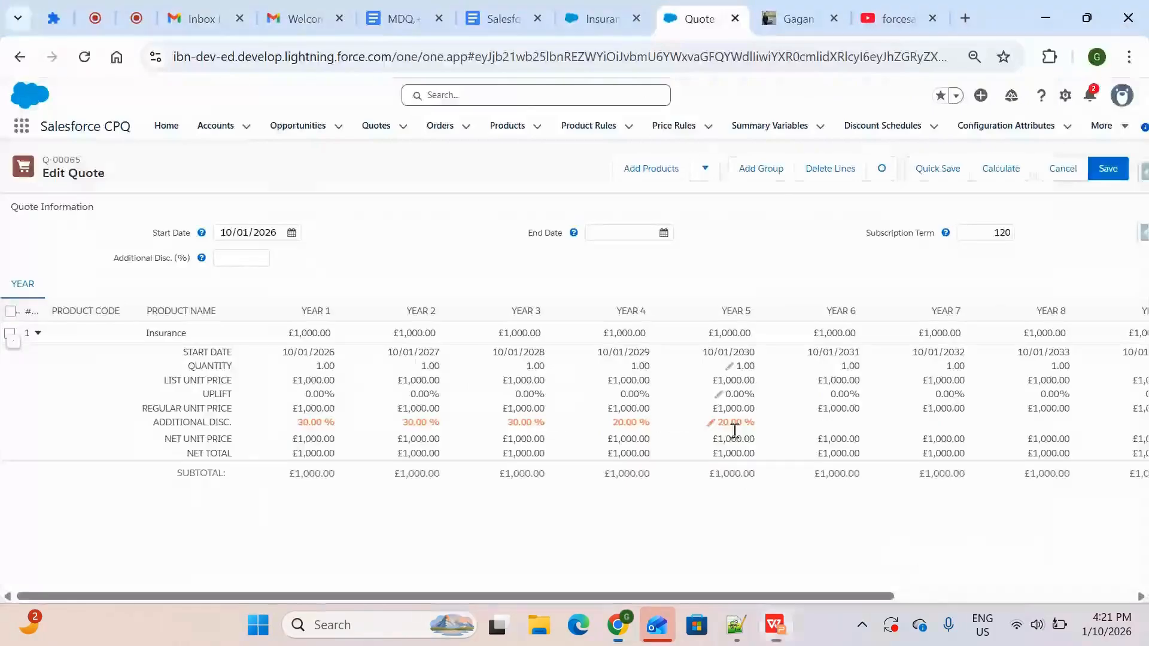
{"action": "left_click", "coordinate": [856, 424]}
{"action": "type", "text": "10"}
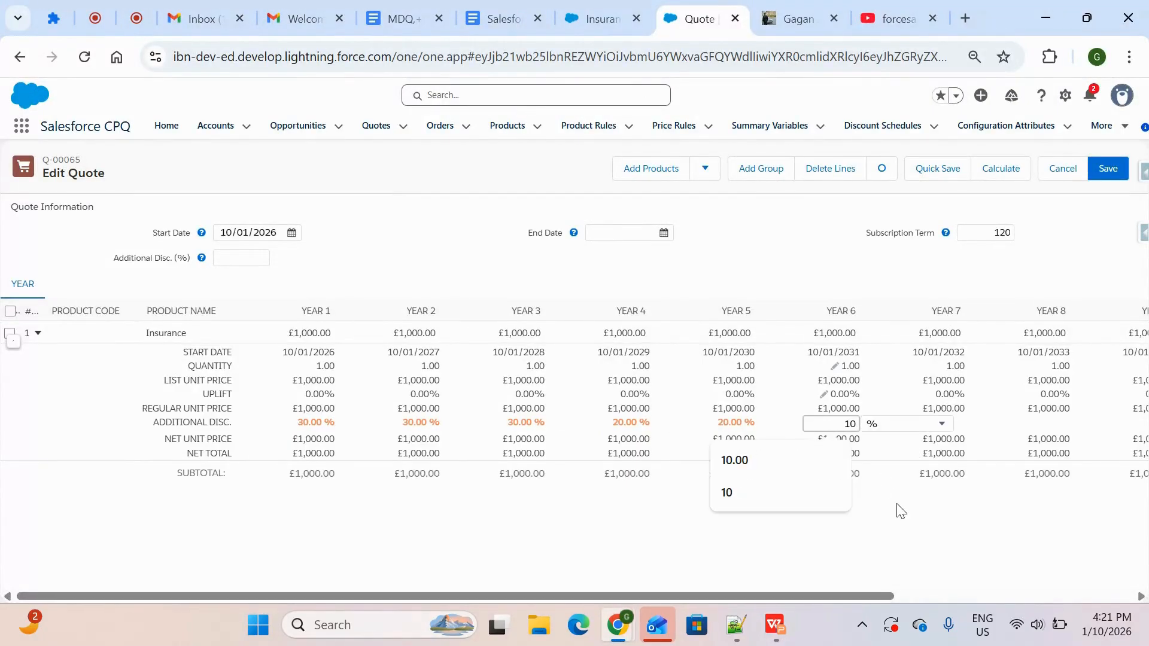
{"action": "left_click", "coordinate": [919, 535]}
{"action": "left_click", "coordinate": [962, 427]}
{"action": "type", "text": "10"}
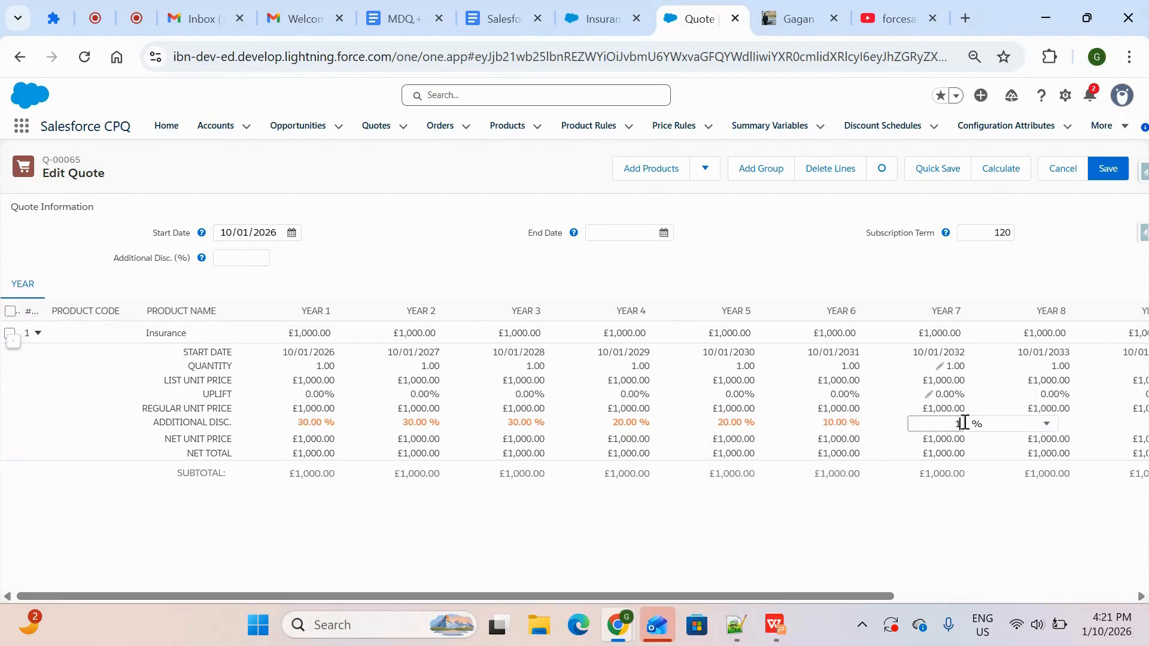
{"action": "left_click", "coordinate": [997, 524]}
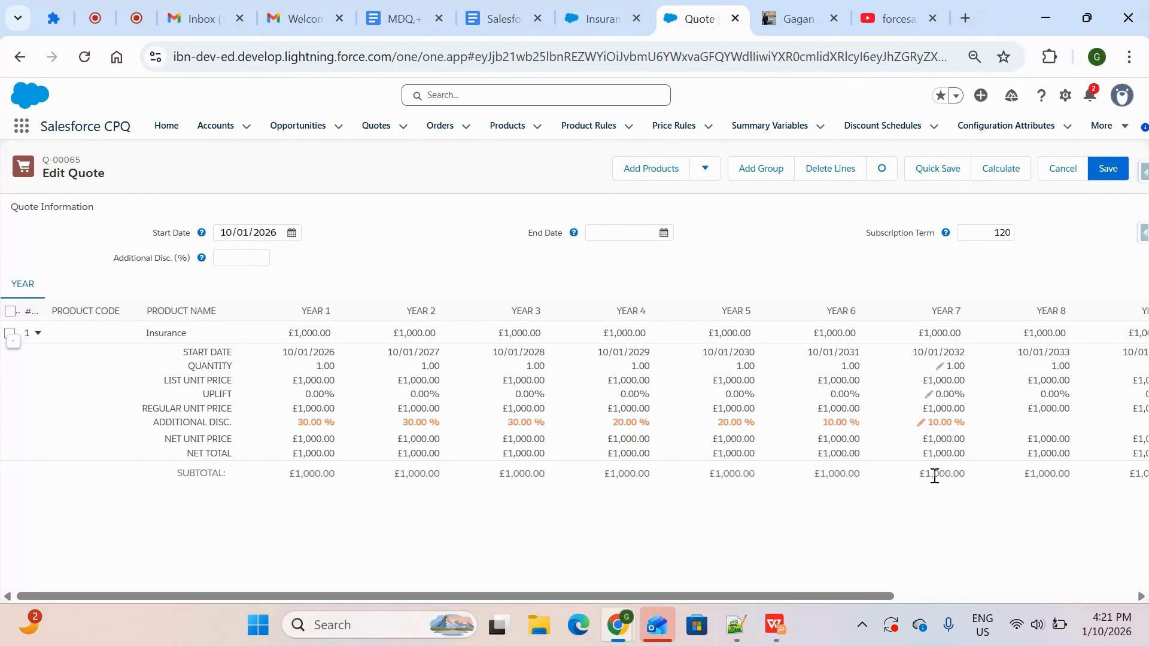
Check the last discount tier on the MDQ Product slide and recalculate the quote with the yearly discounts
{"action": "scroll", "coordinate": [935, 476], "scroll_direction": "right", "scroll_amount": 5}
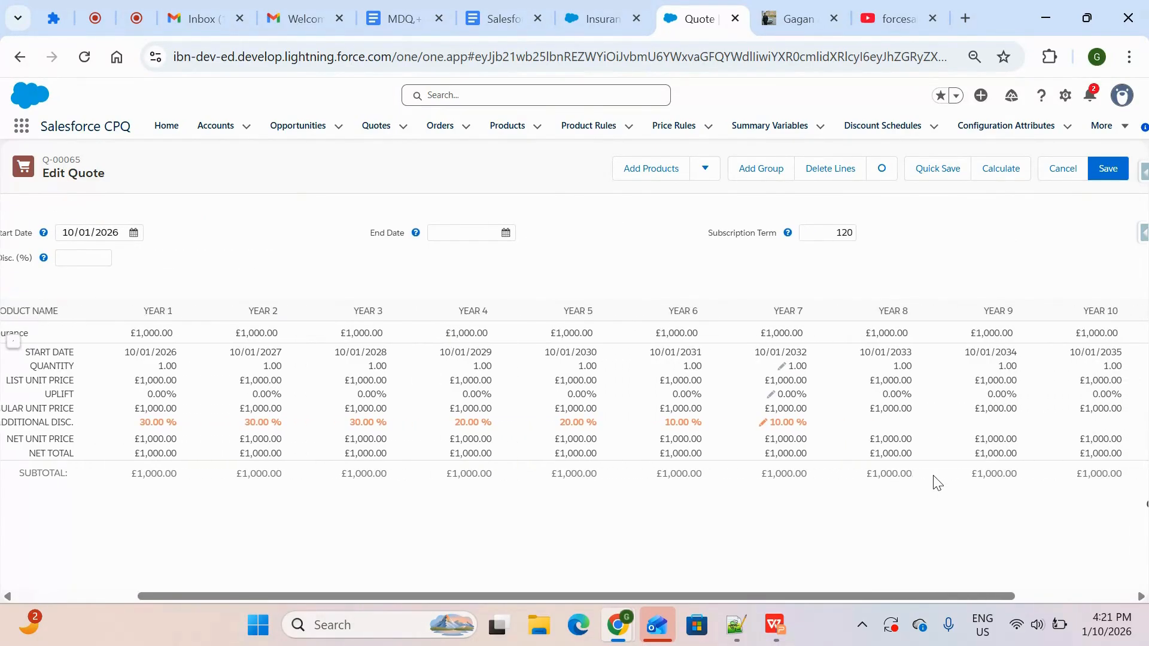
{"action": "key", "text": "alt+Tab"}
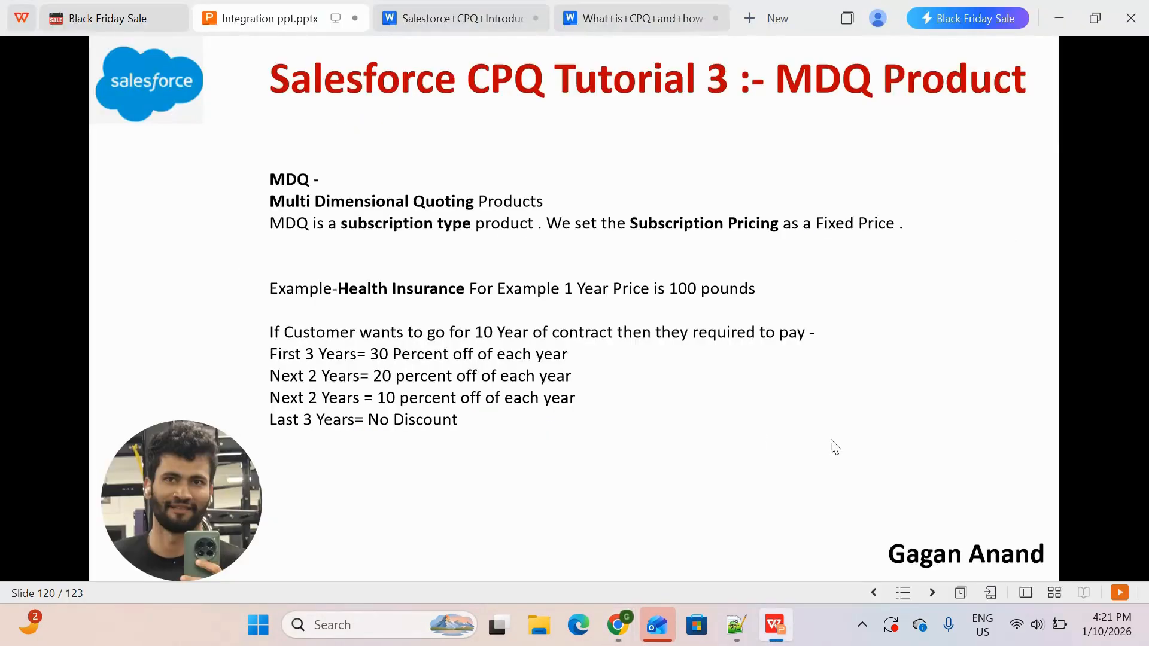
{"action": "key", "text": "alt+Tab"}
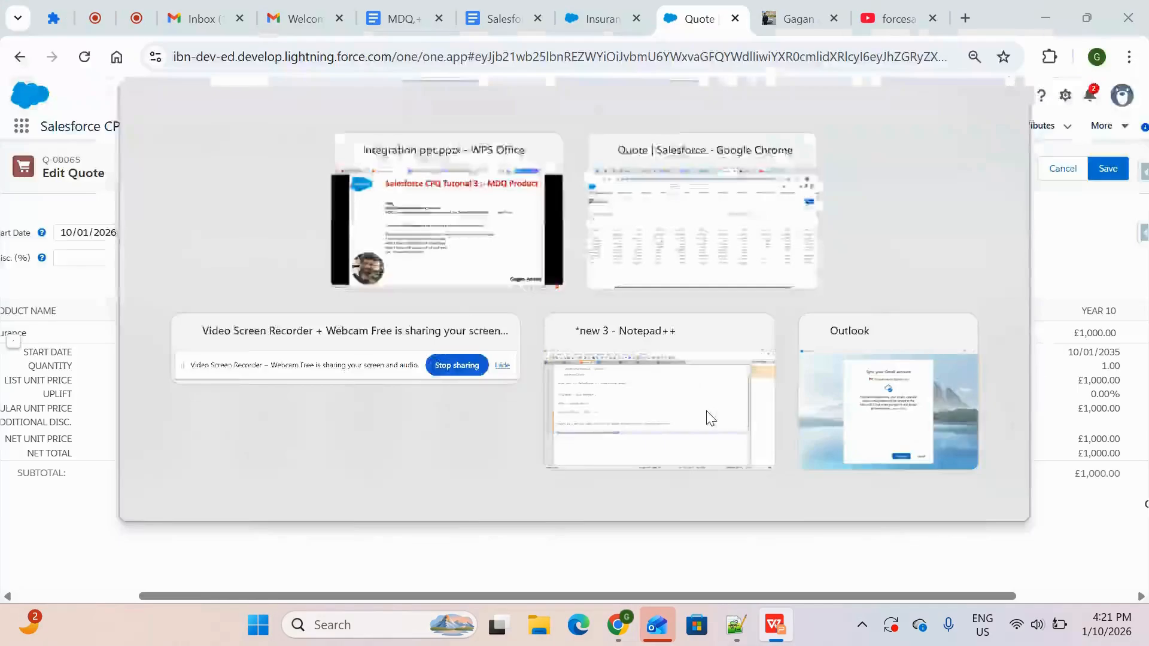
{"action": "scroll", "coordinate": [897, 430], "scroll_direction": "right", "scroll_amount": 4}
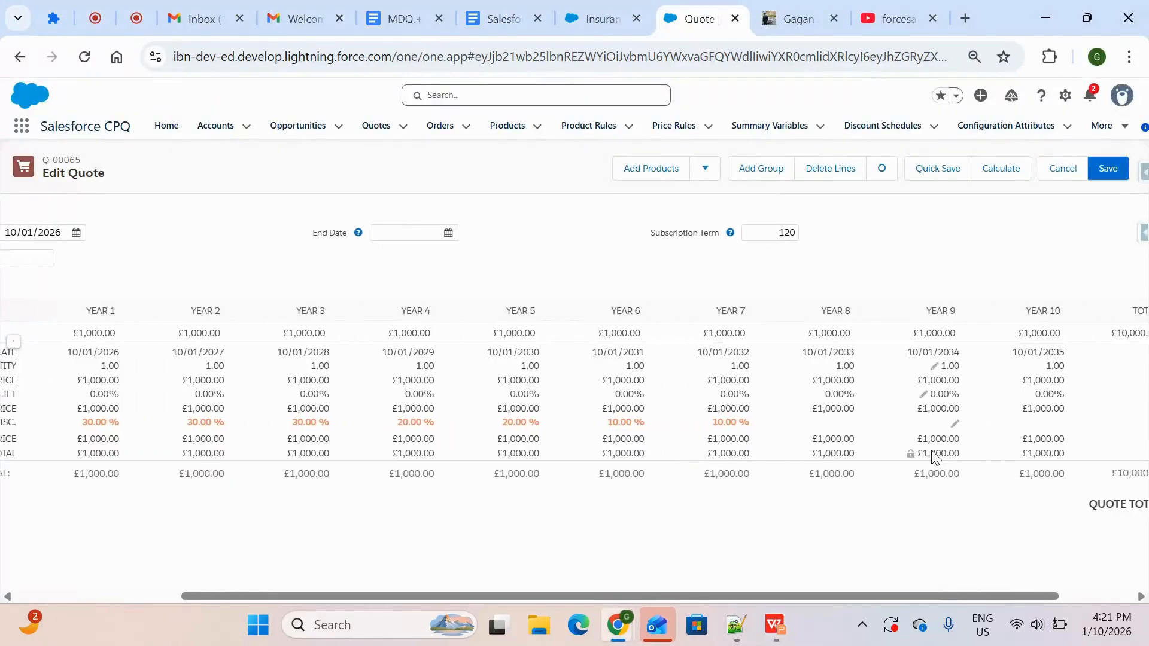
{"action": "left_click", "coordinate": [996, 174]}
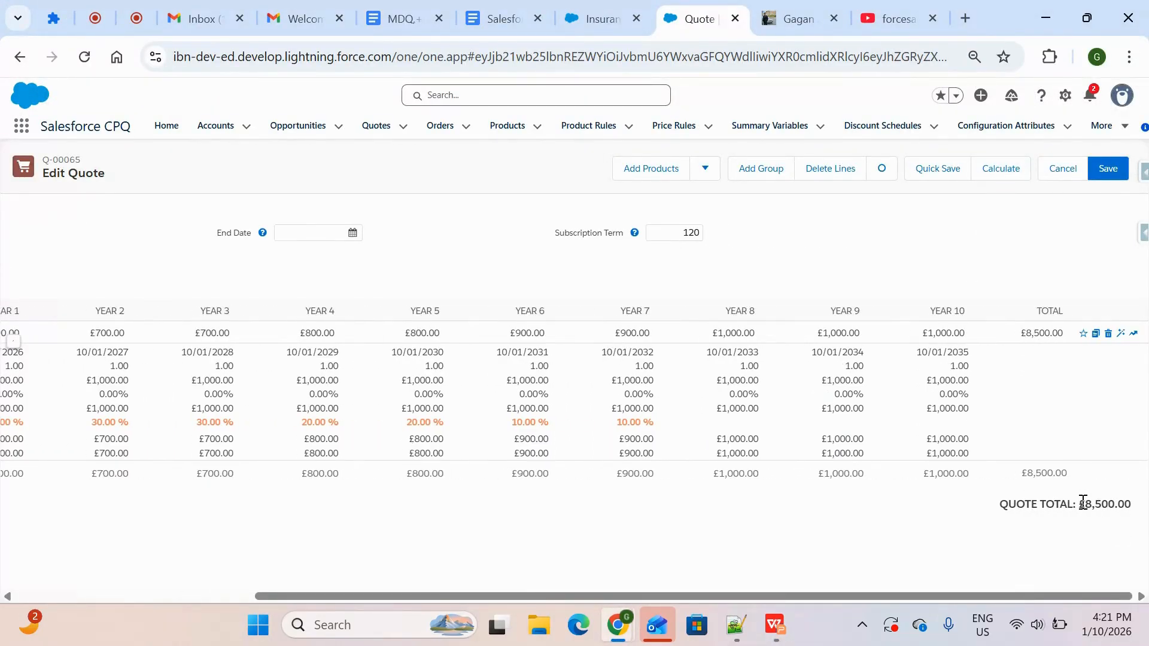
Review the quote total and the discounted yearly prices, and save the quote
{"action": "left_click_drag", "start_coordinate": [1083, 503], "coordinate": [1145, 515]}
{"action": "scroll", "coordinate": [767, 500], "scroll_direction": "left", "scroll_amount": 5}
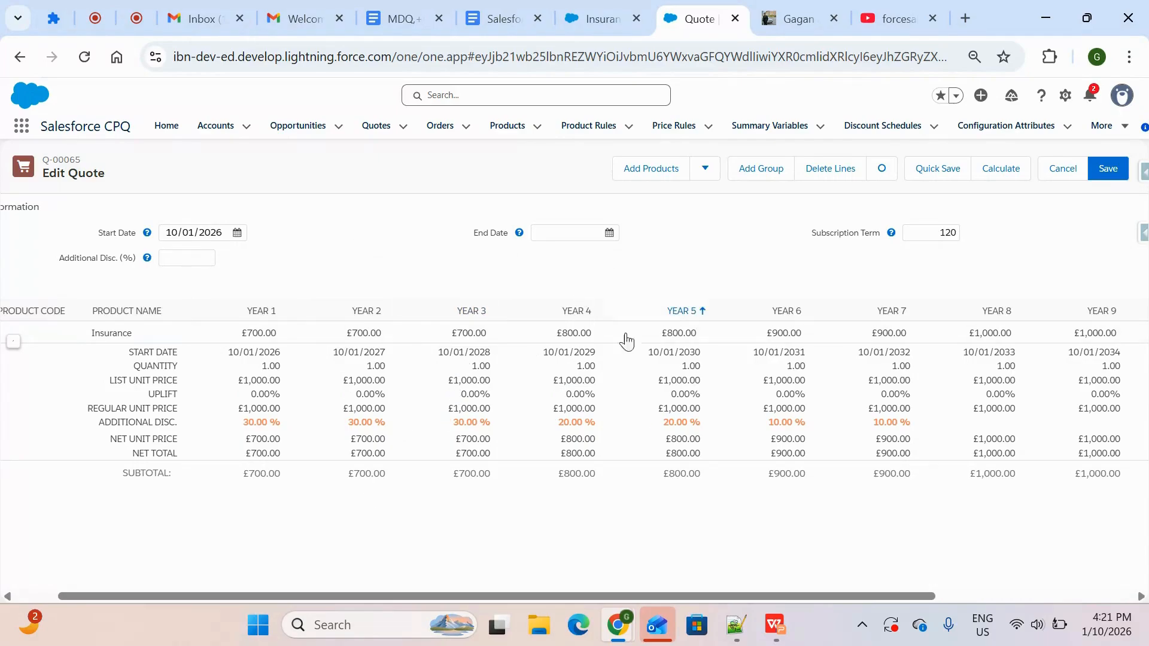
{"action": "scroll", "coordinate": [510, 432], "scroll_direction": "right", "scroll_amount": 4}
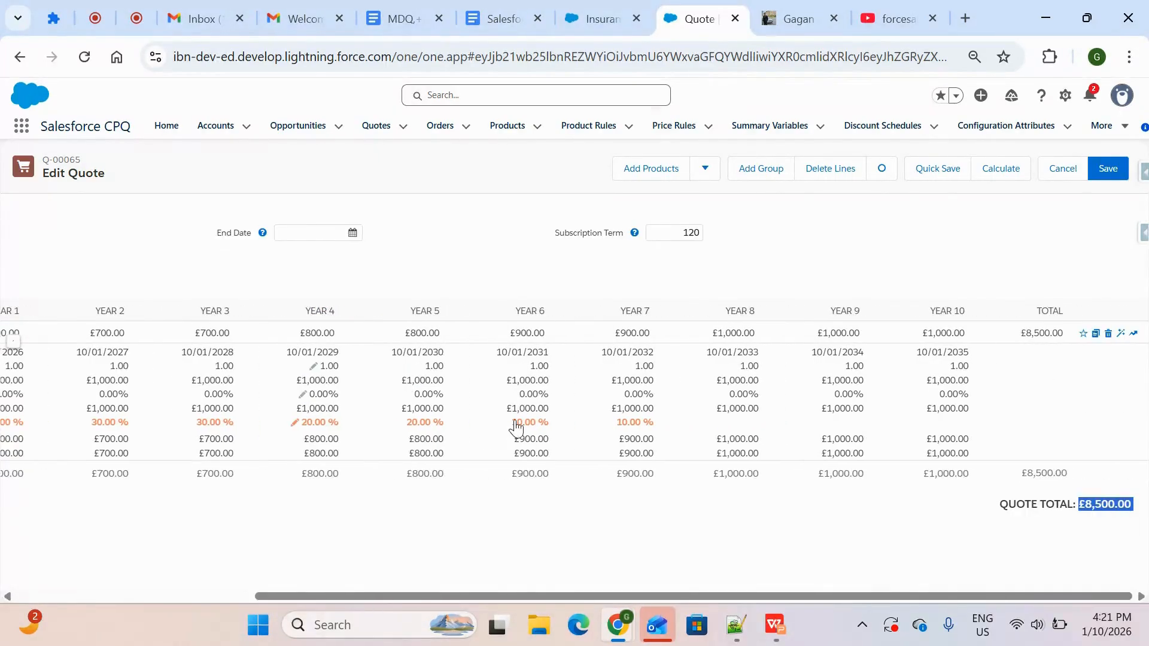
{"action": "left_click", "coordinate": [1108, 168]}
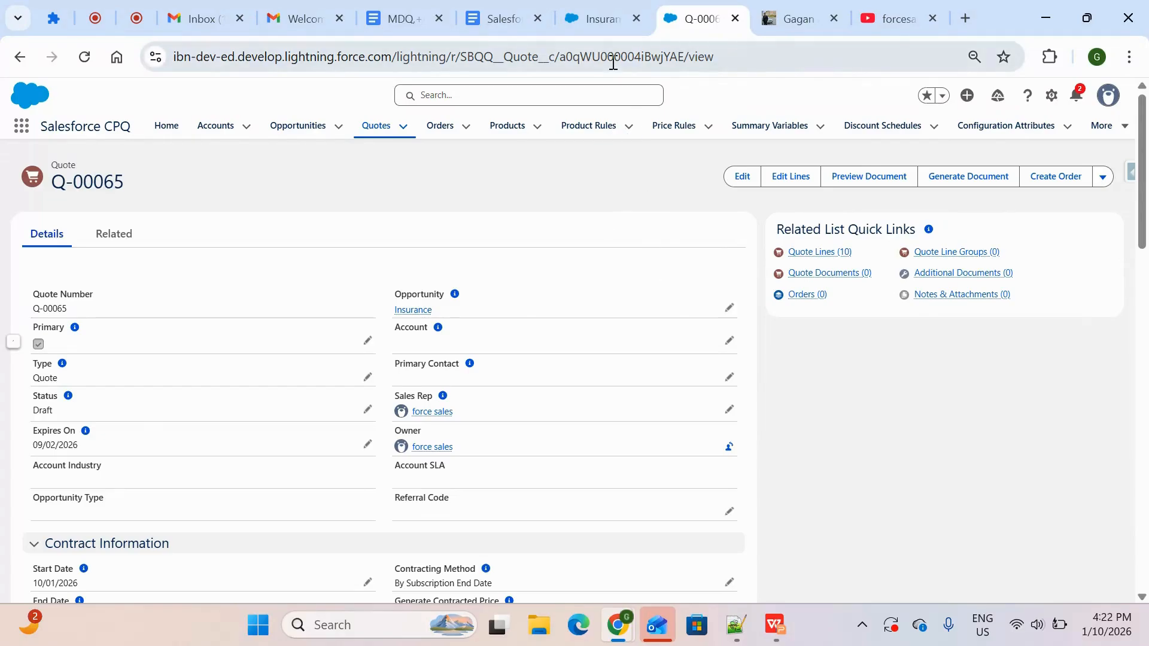
Start a new price dimension on the Insurance product with its Type set to Custom
{"action": "left_click", "coordinate": [590, 18]}
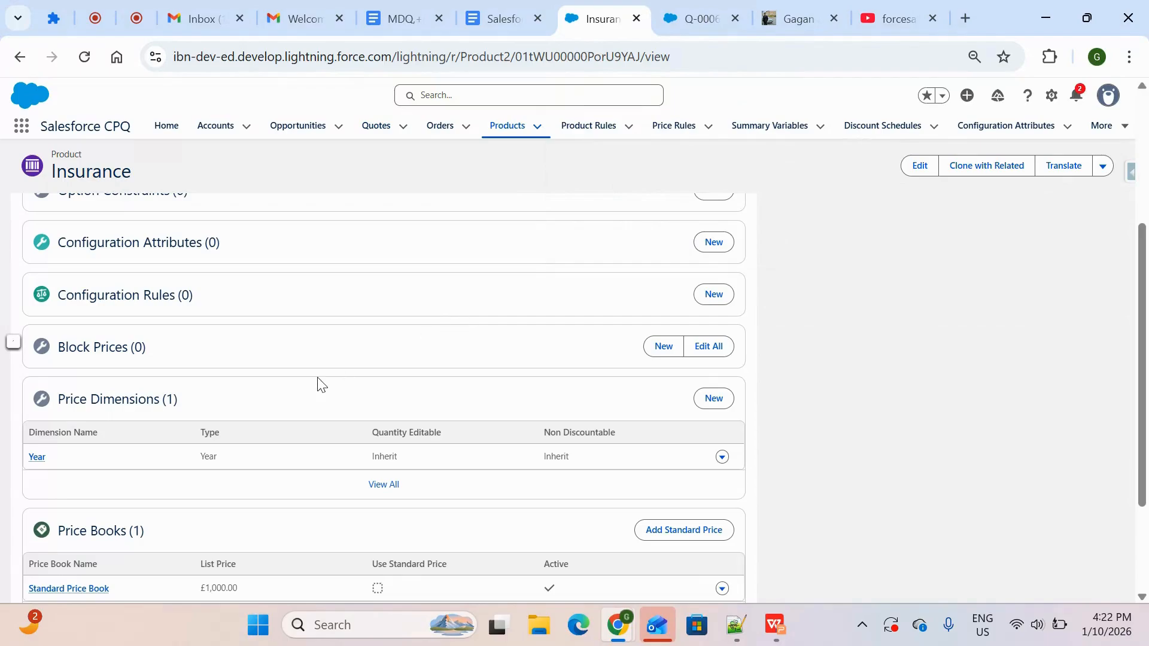
{"action": "left_click", "coordinate": [715, 400]}
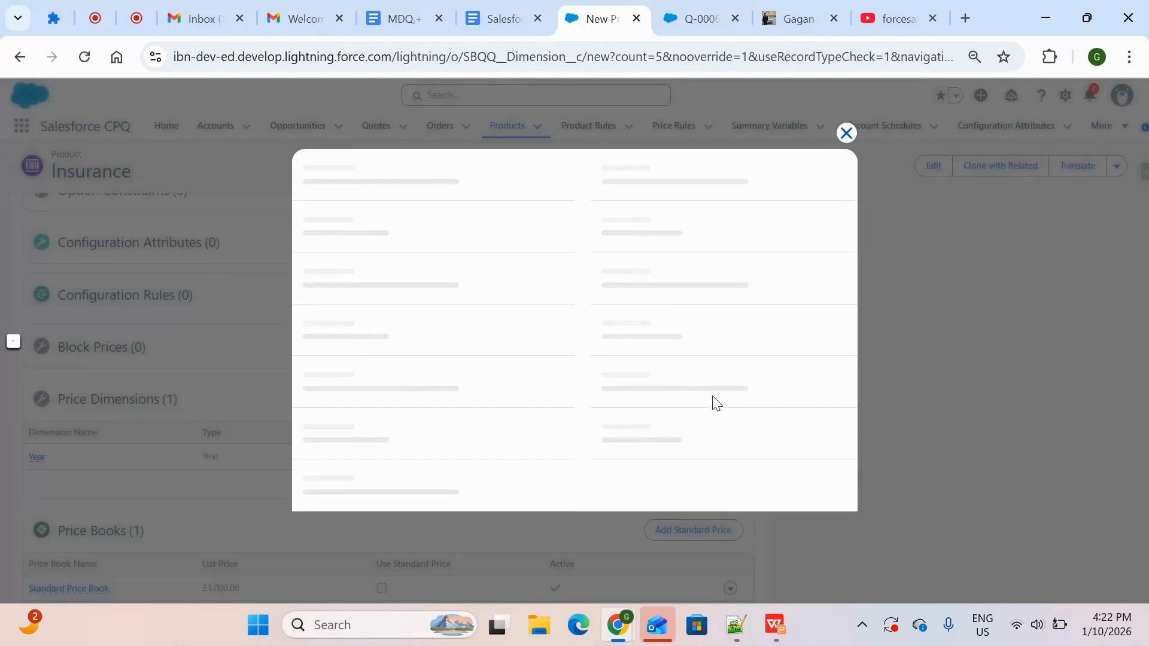
{"action": "left_click", "coordinate": [428, 326]}
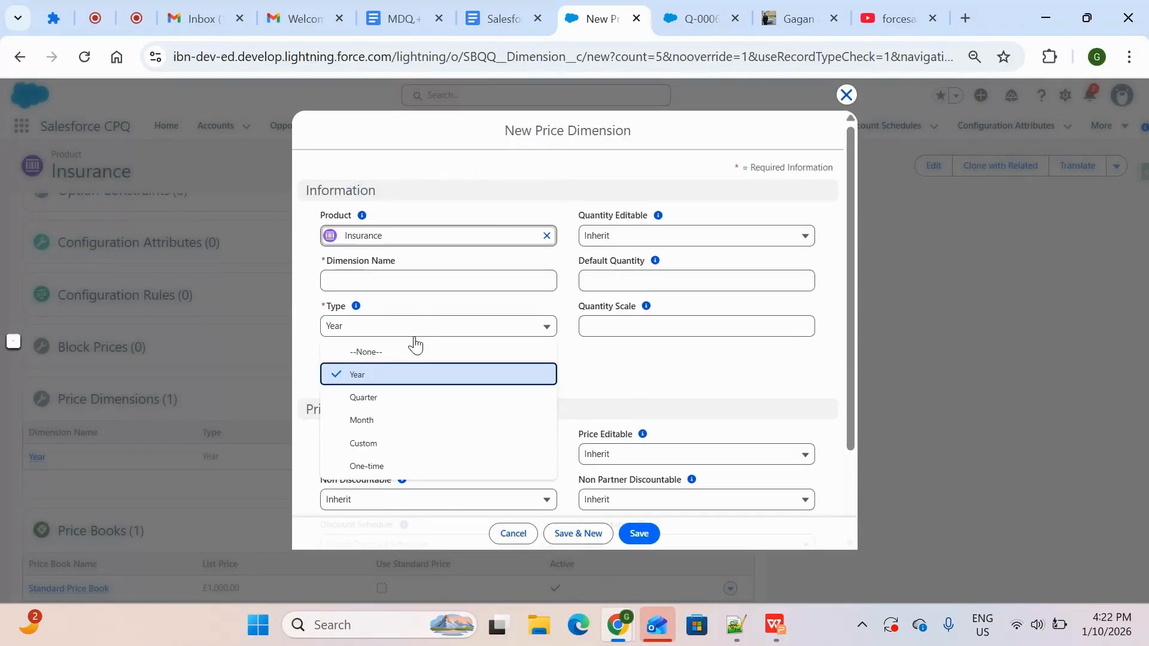
{"action": "left_click", "coordinate": [412, 443]}
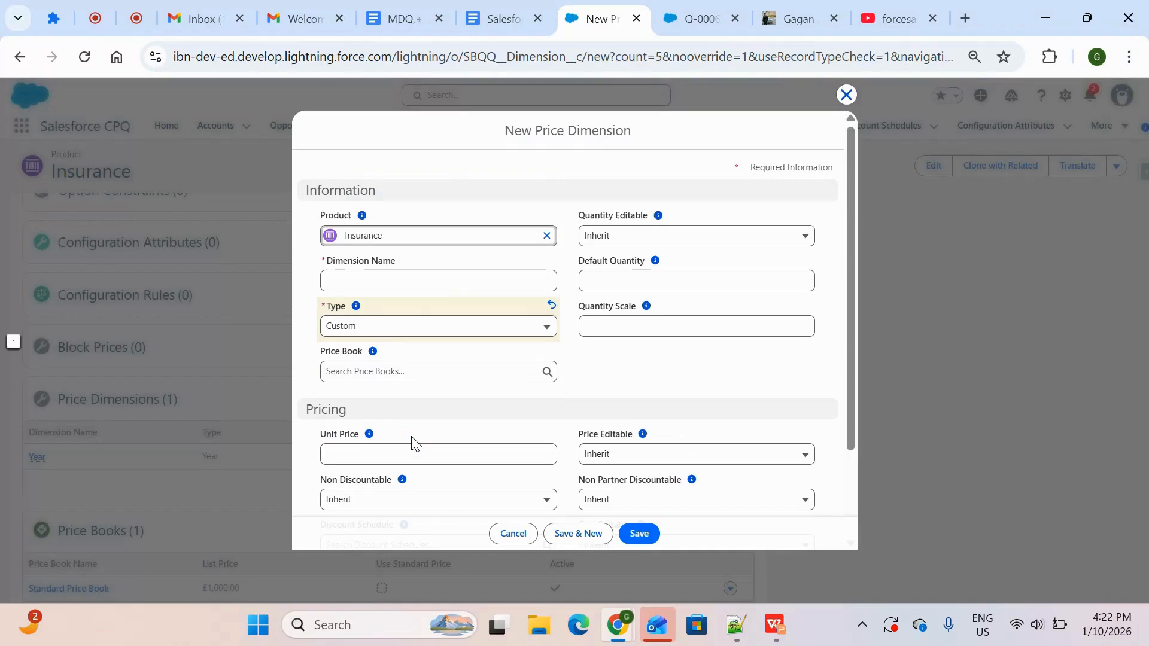
Name the new price dimension custom, try to save it alongside the Year dimension, and discard the form
{"action": "left_click", "coordinate": [435, 285]}
{"action": "type", "text": "cus"}
{"action": "key", "text": "BackSpace"}
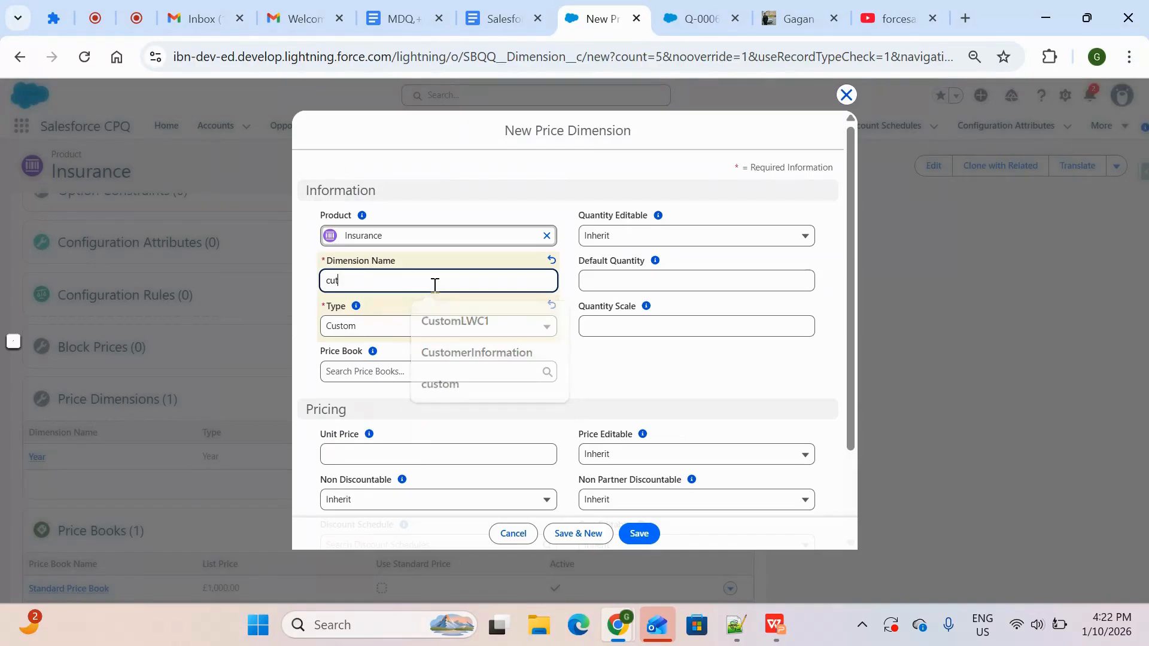
{"action": "type", "text": "tom"}
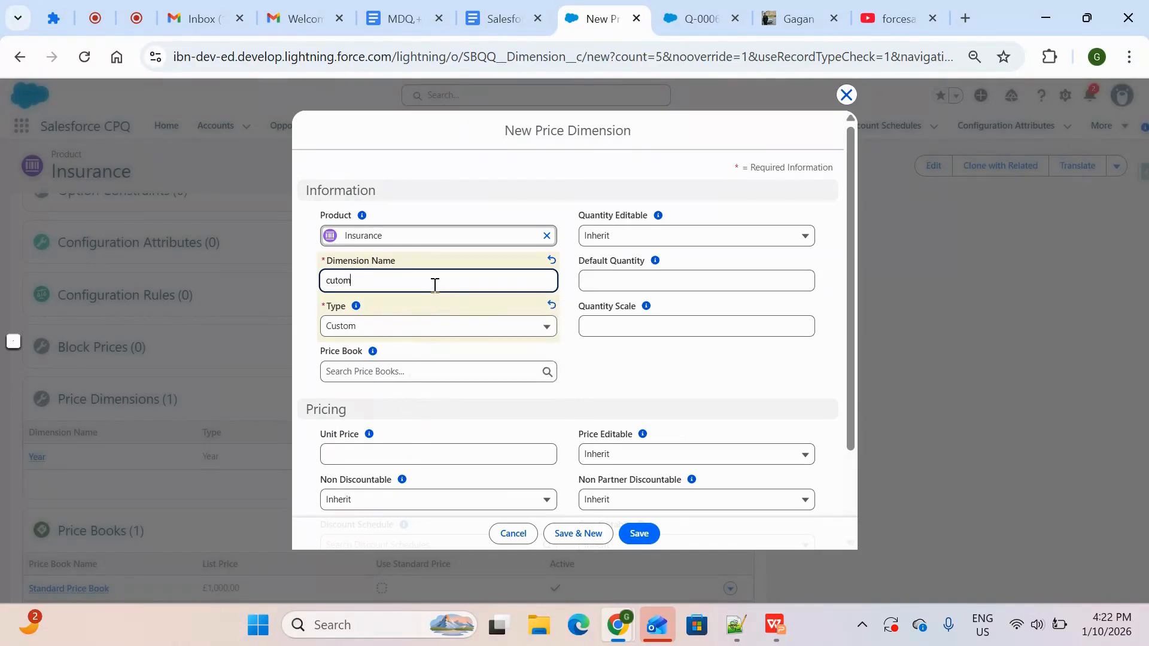
{"action": "type", "text": "s"}
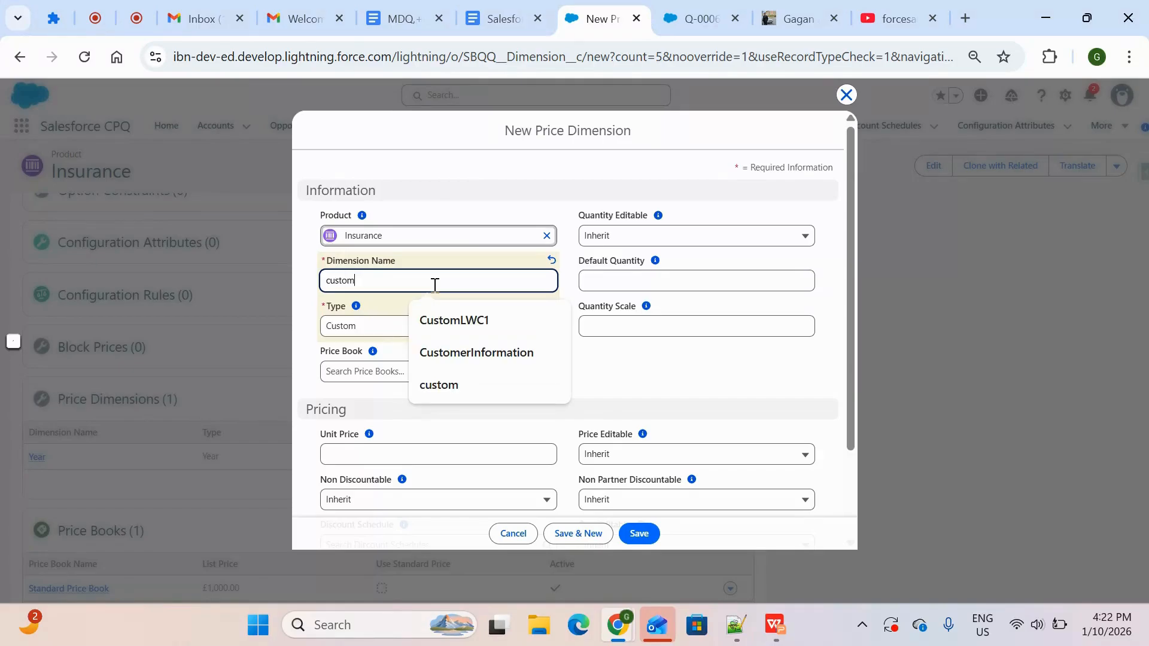
{"action": "left_click", "coordinate": [677, 385]}
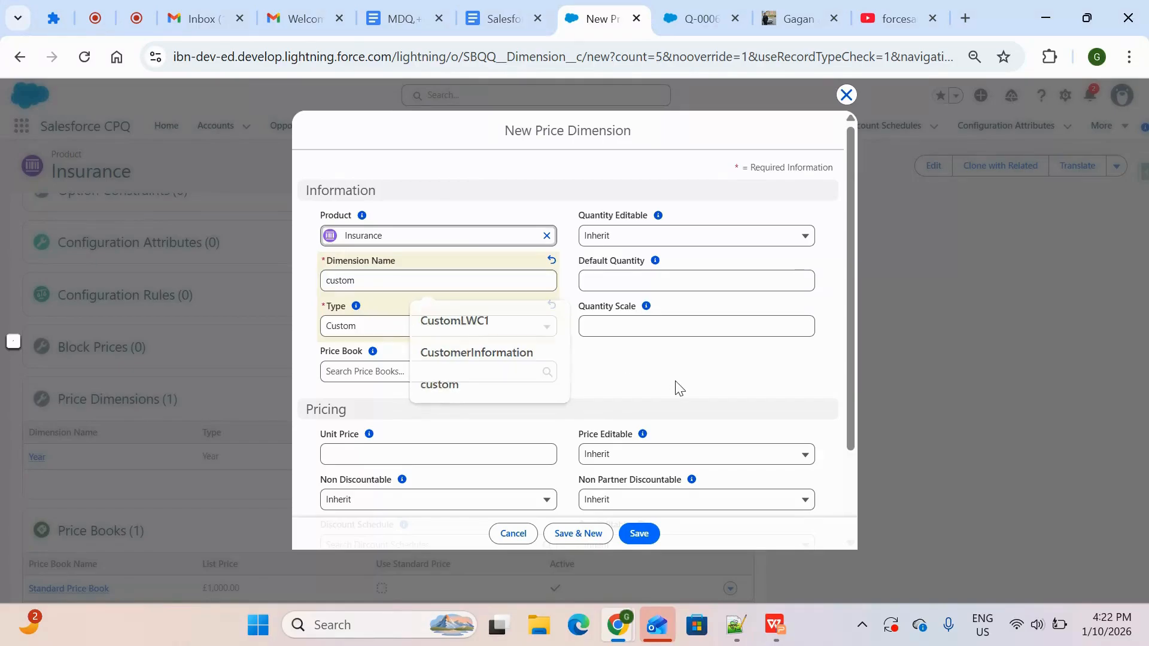
{"action": "left_click", "coordinate": [639, 535]}
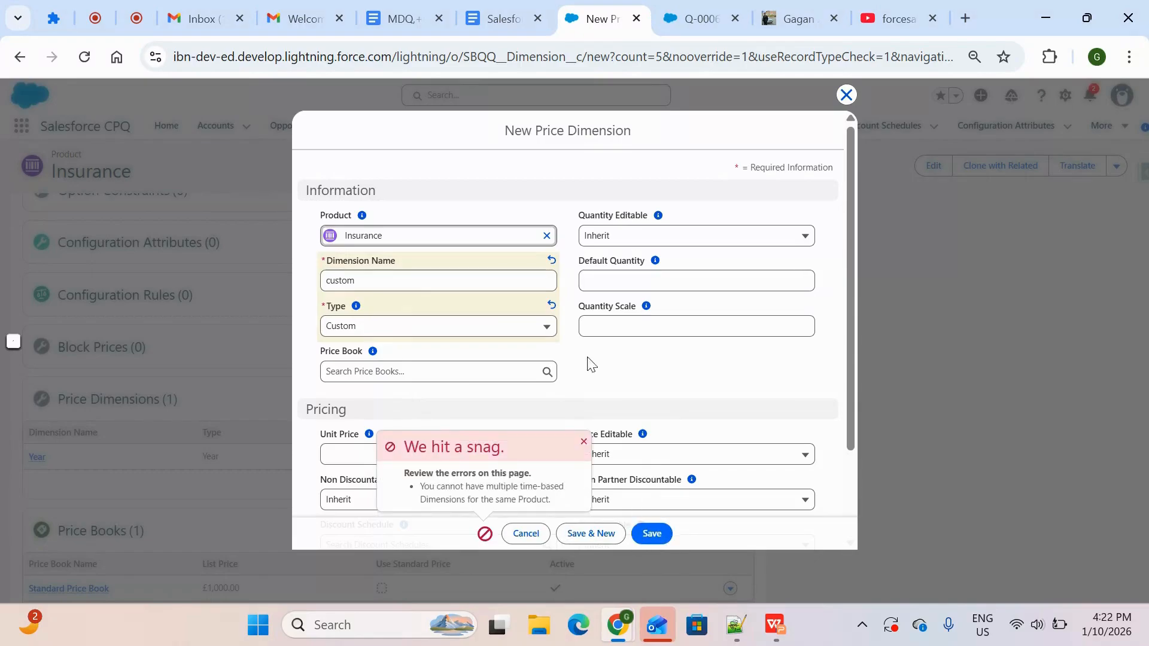
{"action": "scroll", "coordinate": [596, 396], "scroll_direction": "down", "scroll_amount": 1}
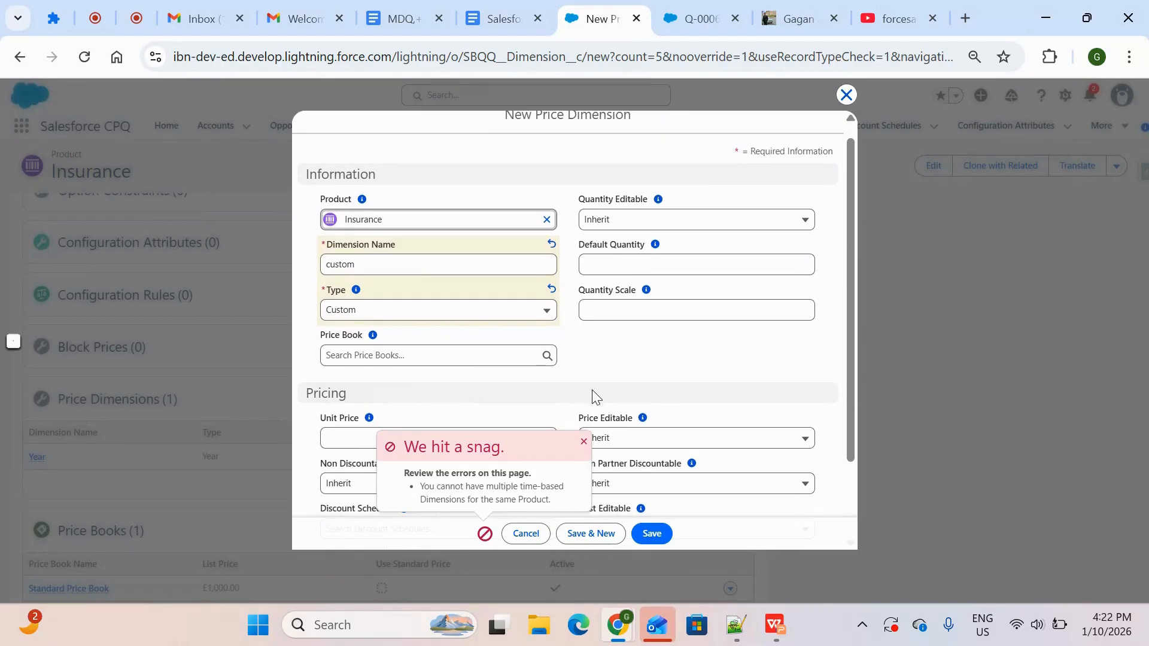
{"action": "scroll", "coordinate": [596, 397], "scroll_direction": "up", "scroll_amount": 1}
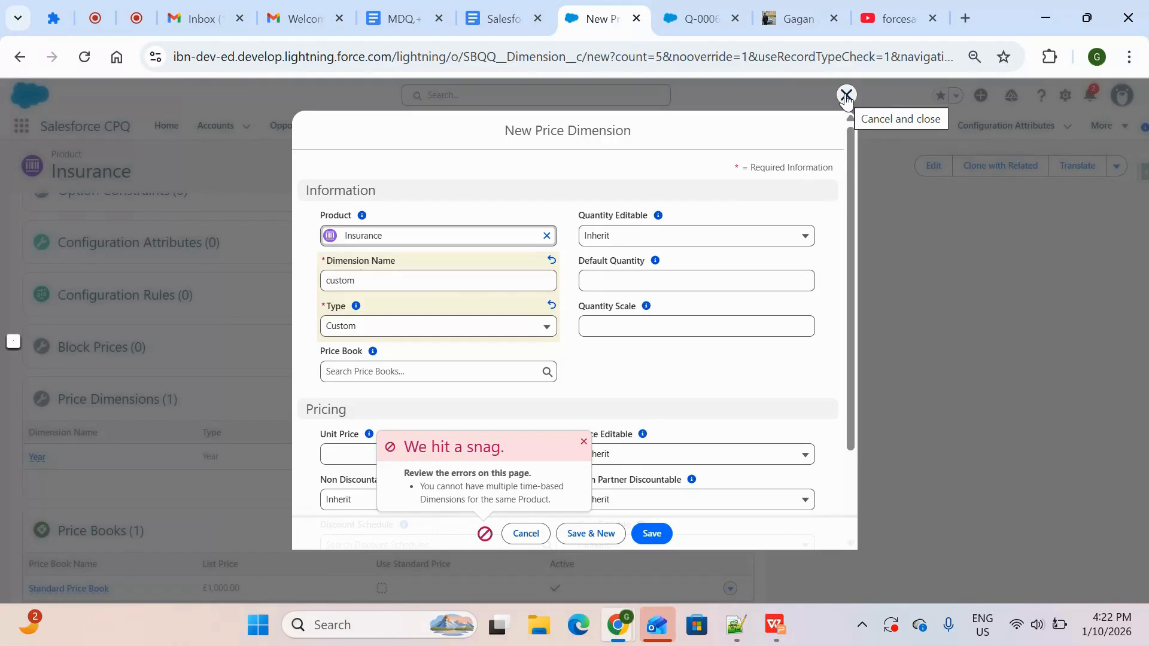
{"action": "left_click", "coordinate": [845, 96]}
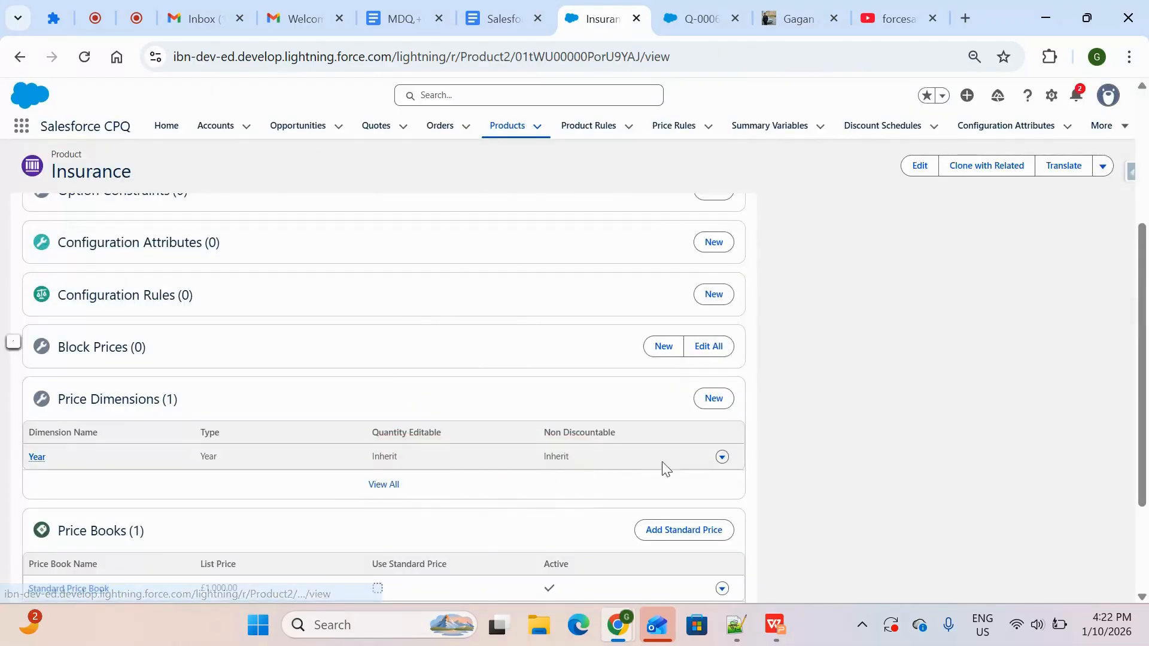
Delete the Year price dimension from the Insurance product
{"action": "left_click", "coordinate": [731, 458]}
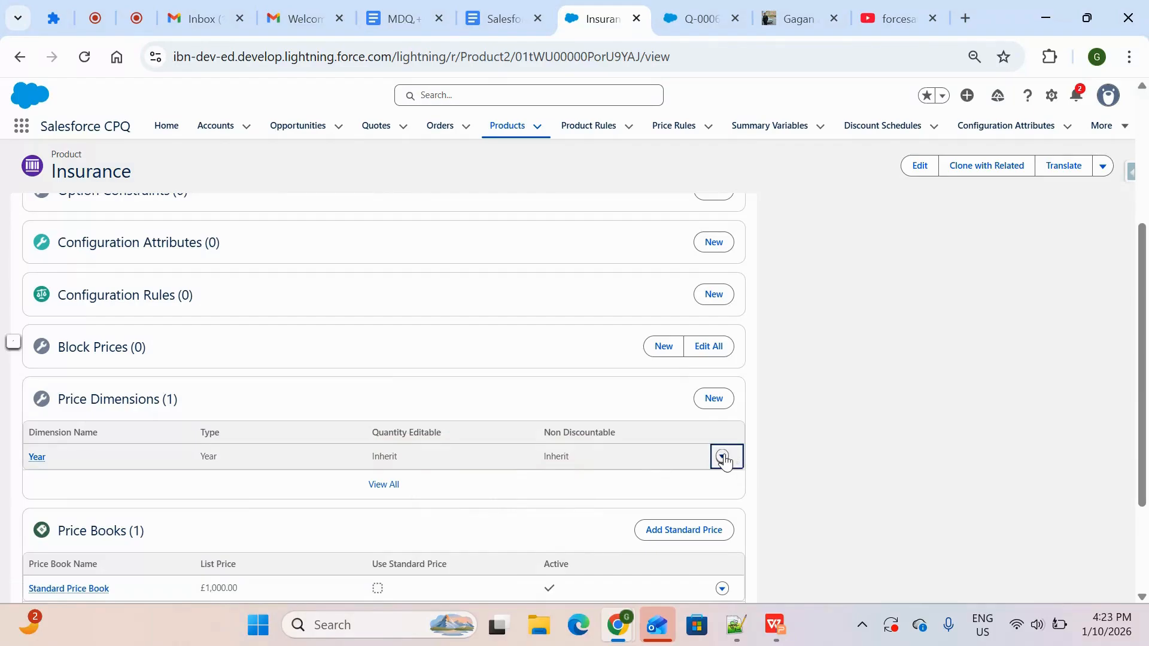
{"action": "left_click", "coordinate": [731, 458]}
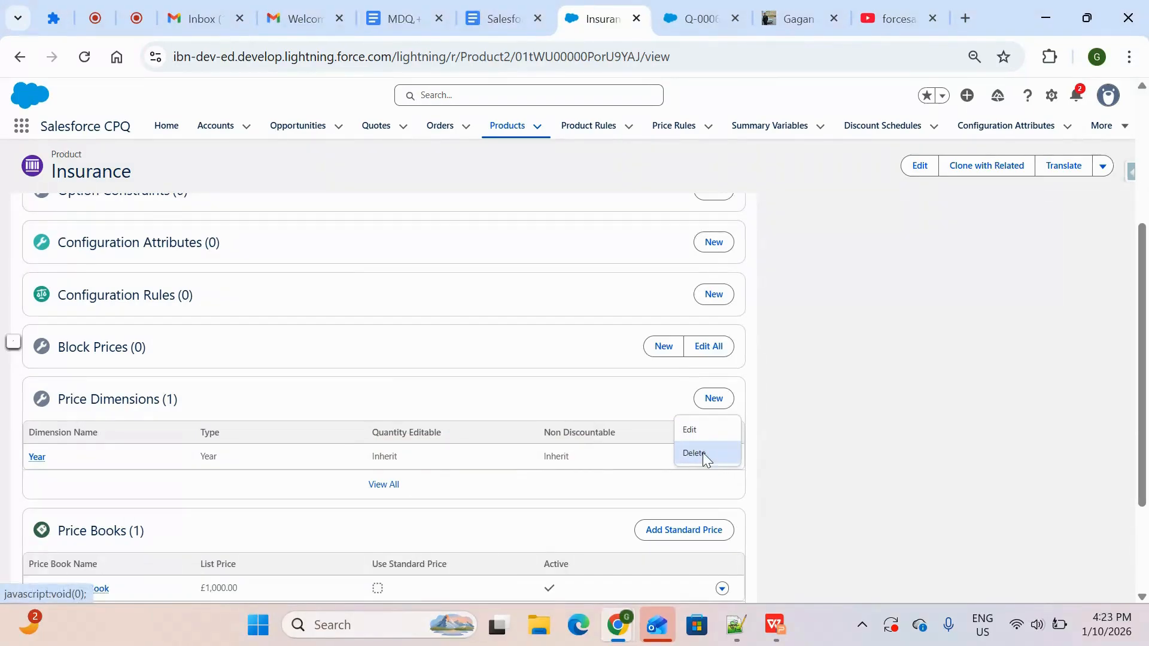
{"action": "left_click", "coordinate": [700, 454]}
{"action": "left_click", "coordinate": [755, 370]}
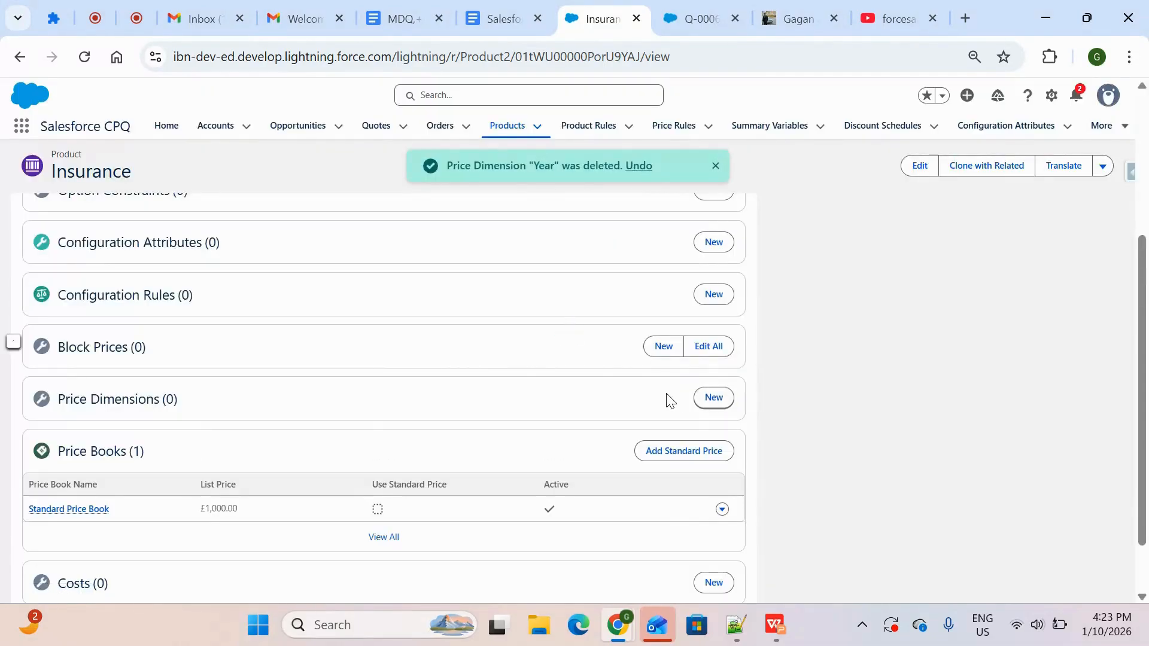
Create a price dimension named custom1 with Type Custom for the Insurance product and save it
{"action": "left_click", "coordinate": [712, 398]}
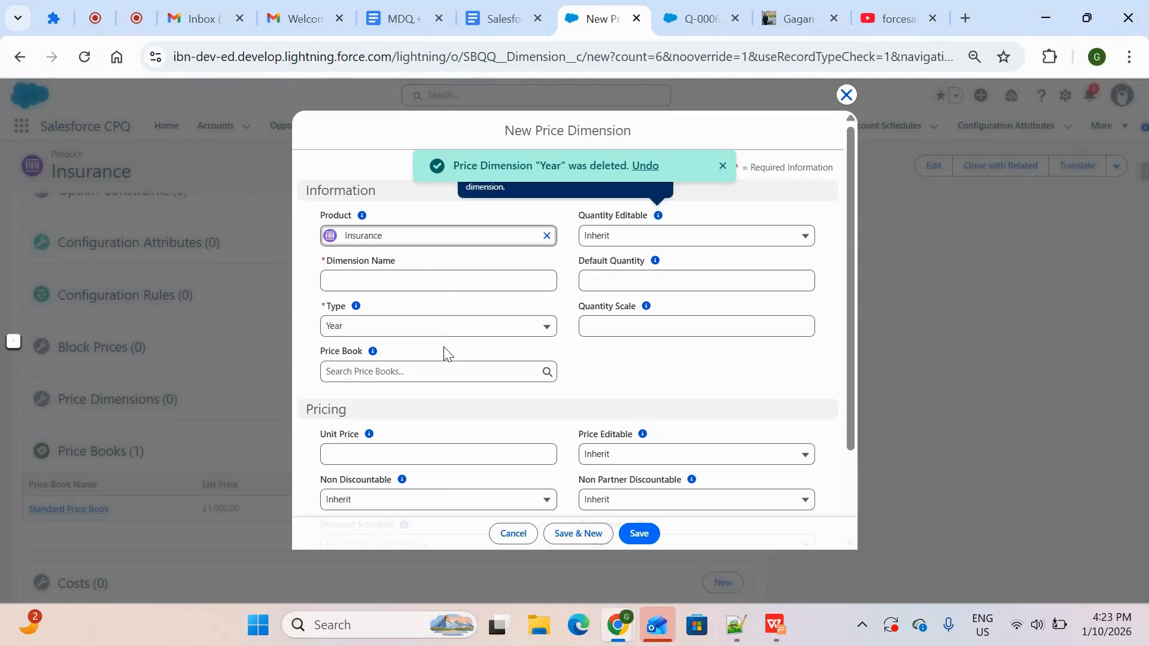
{"action": "left_click", "coordinate": [440, 282]}
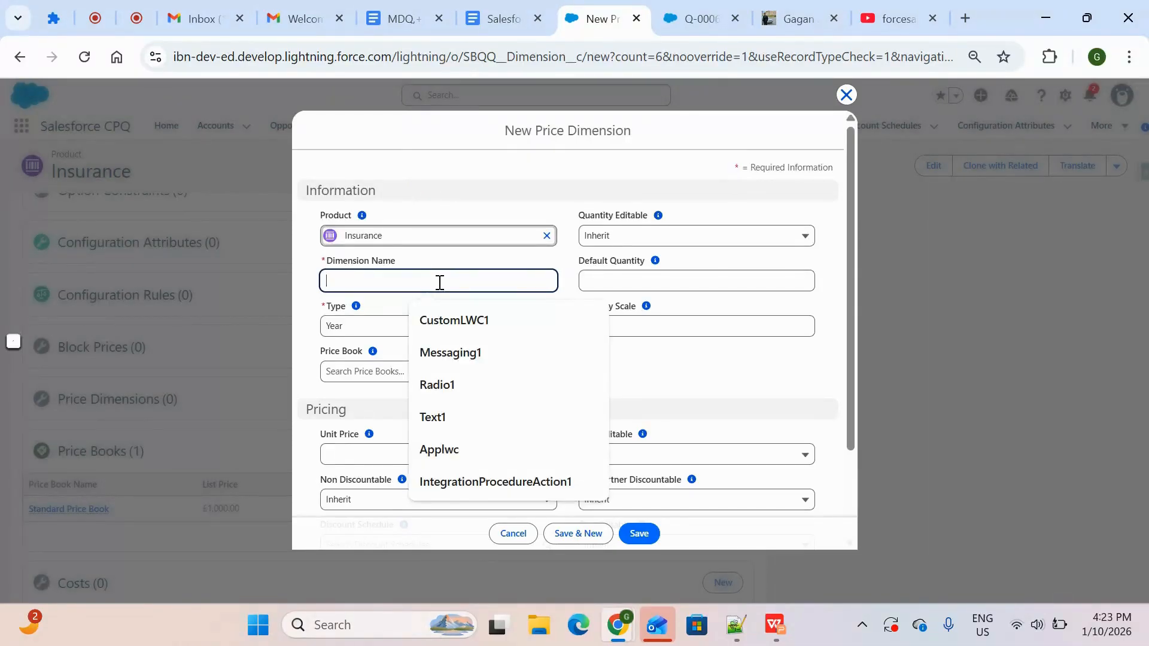
{"action": "type", "text": "custom1"}
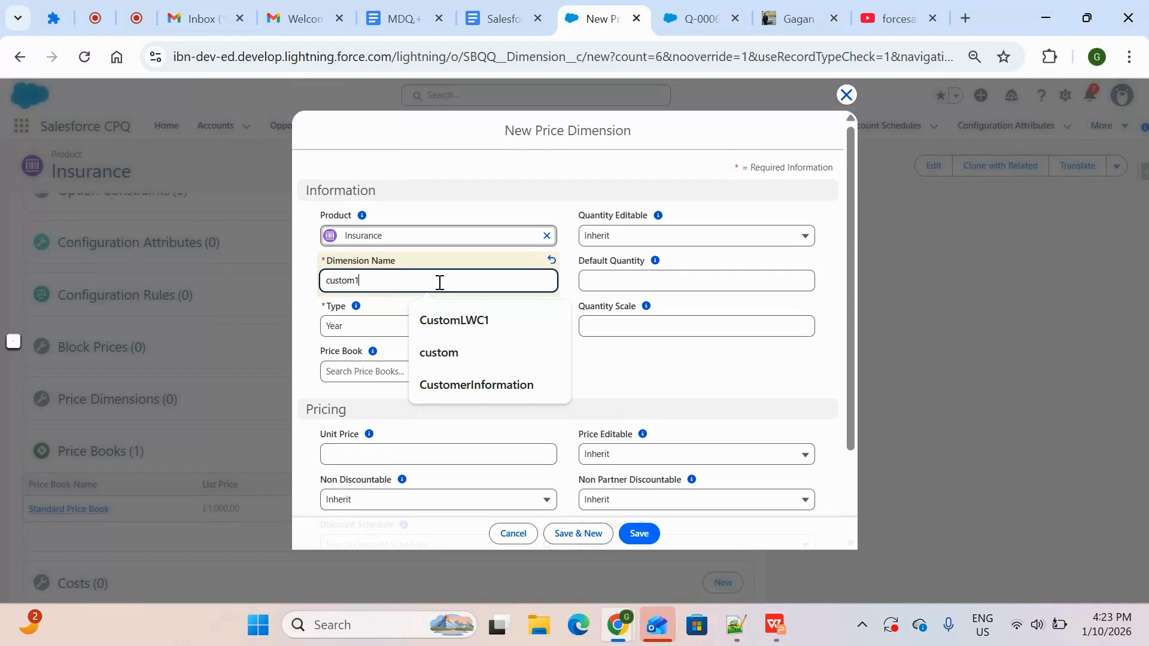
{"action": "left_click", "coordinate": [458, 331]}
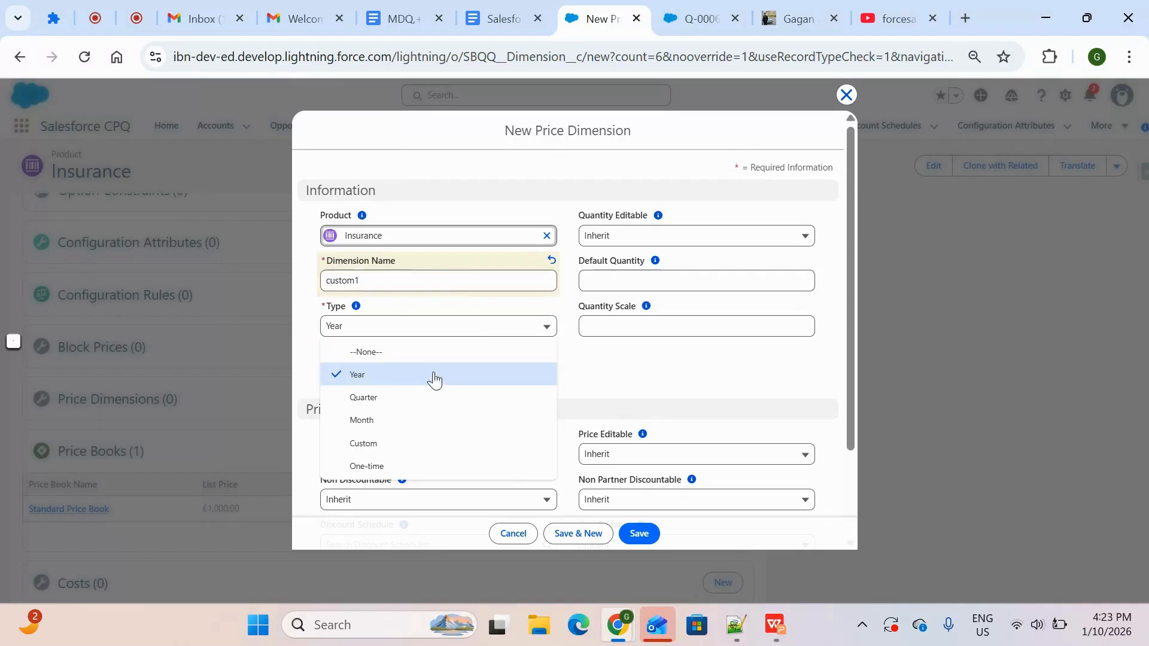
{"action": "left_click", "coordinate": [405, 449]}
{"action": "left_click", "coordinate": [638, 532]}
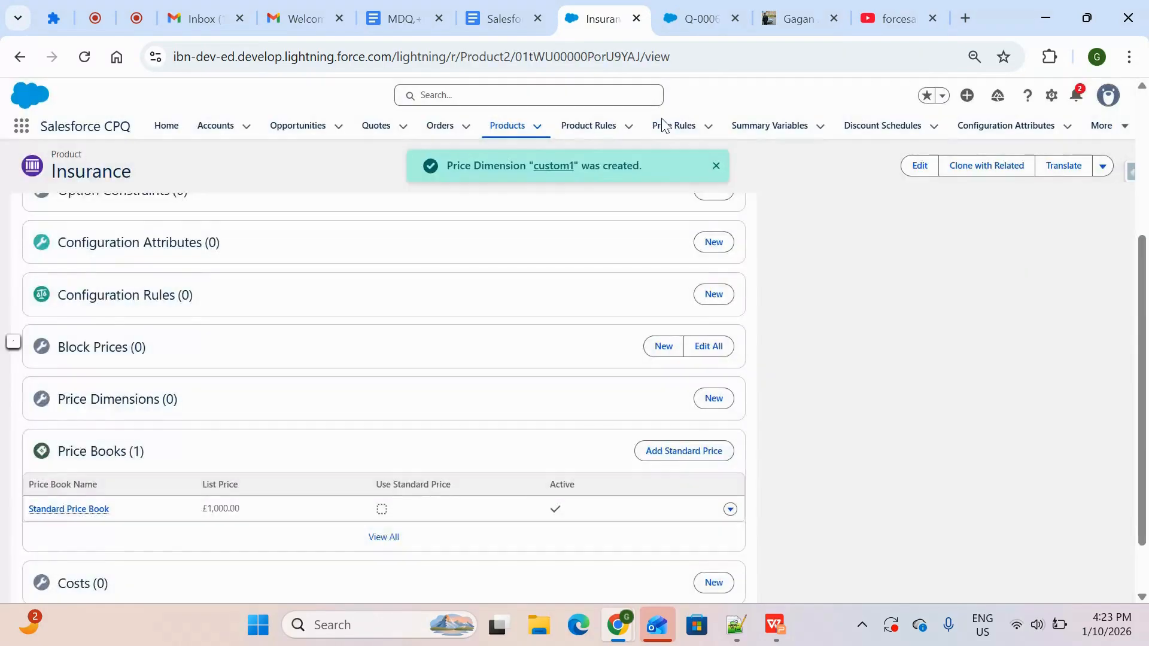
Switch to the existing quote, edit its lines and open the product selection
{"action": "left_click", "coordinate": [703, 9]}
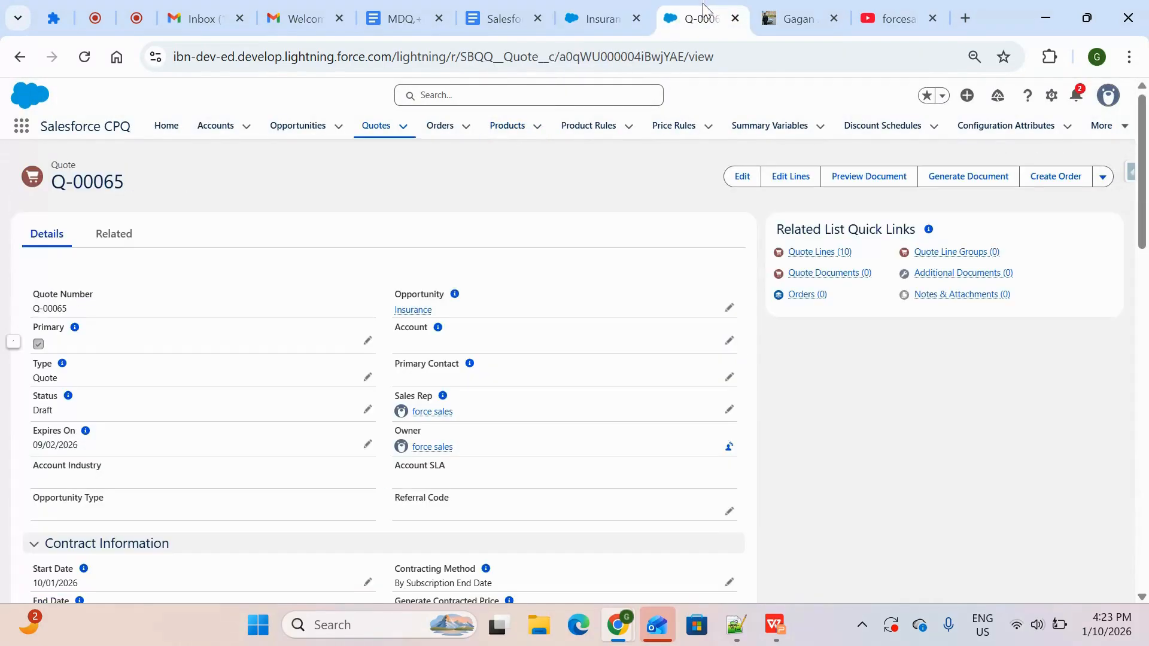
{"action": "left_click", "coordinate": [793, 178]}
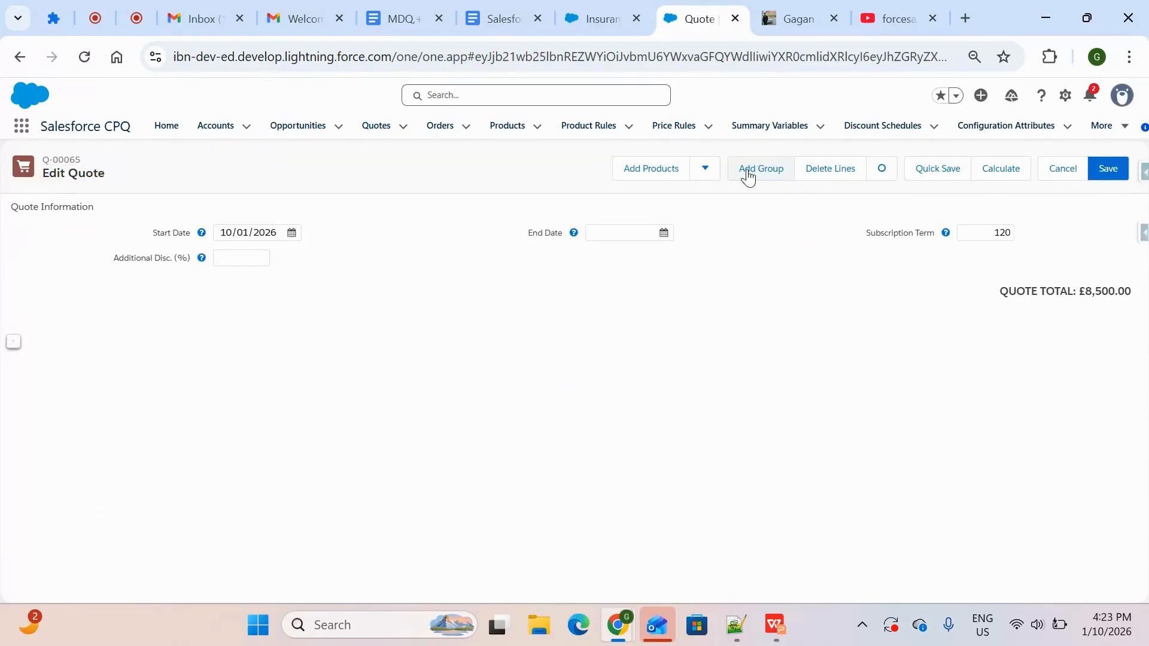
{"action": "left_click", "coordinate": [673, 175]}
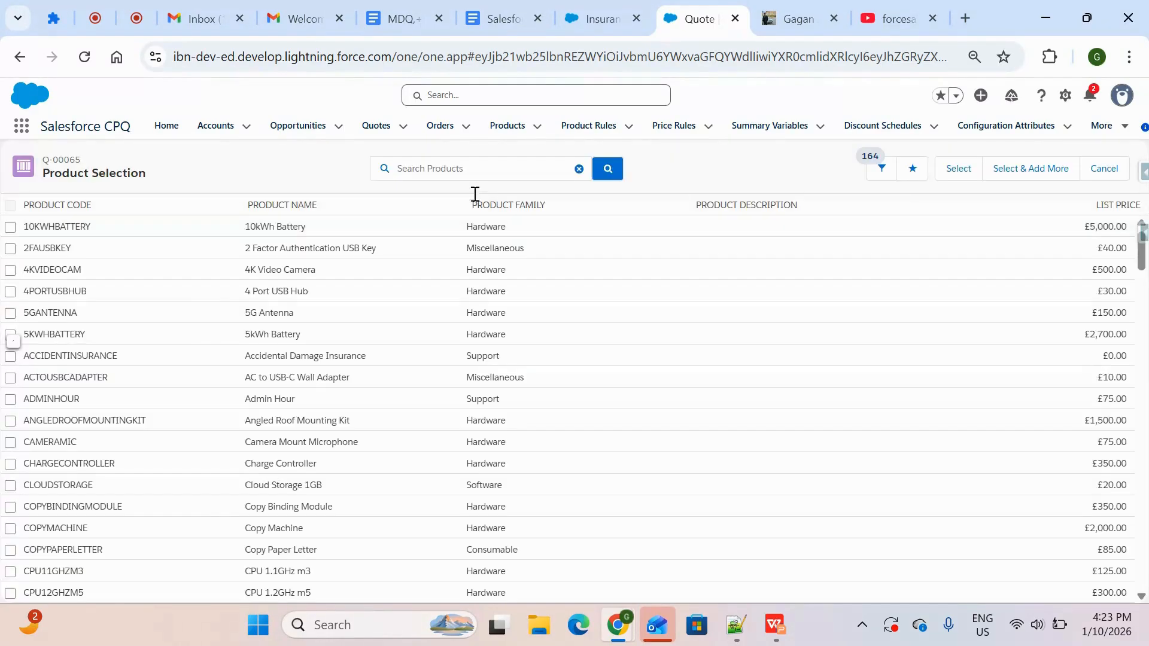
Search the products for insur and add the Insurance service product to the quote
{"action": "left_click", "coordinate": [478, 163]}
{"action": "type", "text": "insursnc"}
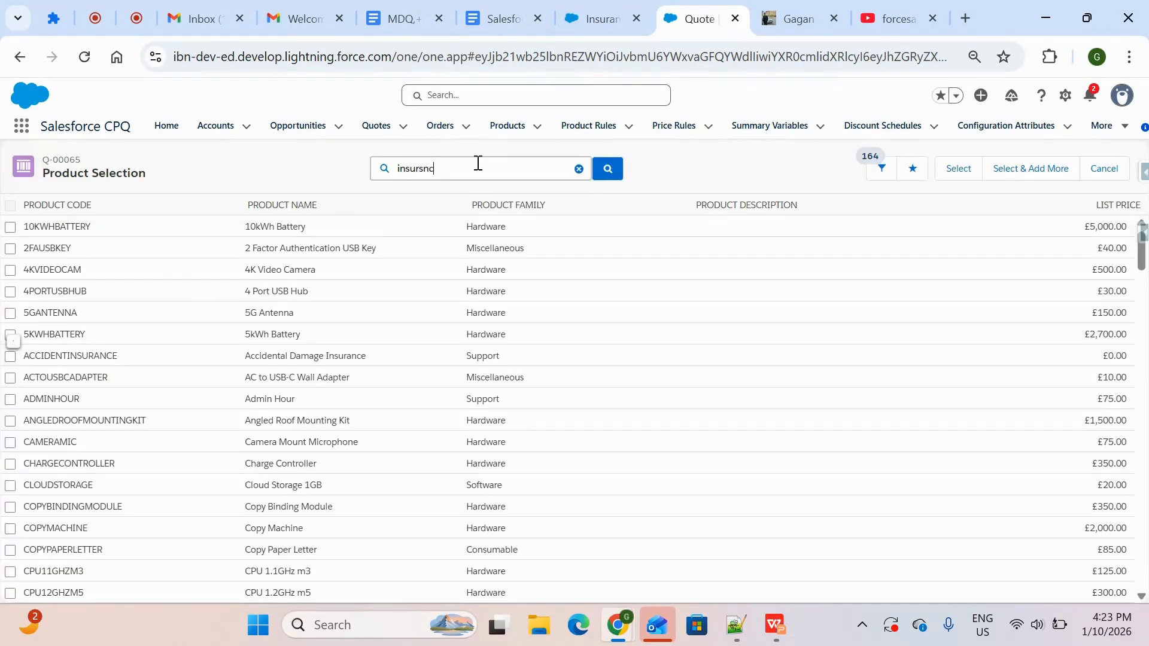
{"action": "key", "text": "Return"}
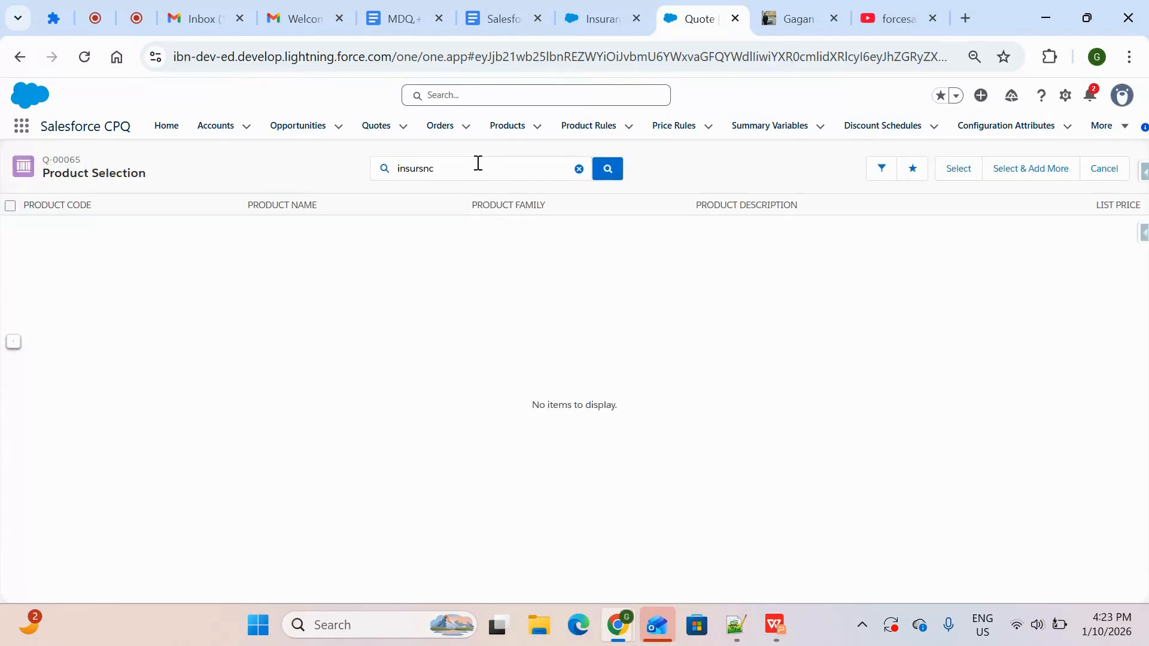
{"action": "left_click", "coordinate": [462, 172]}
{"action": "key", "text": "BackSpace"}
{"action": "key", "text": "Return"}
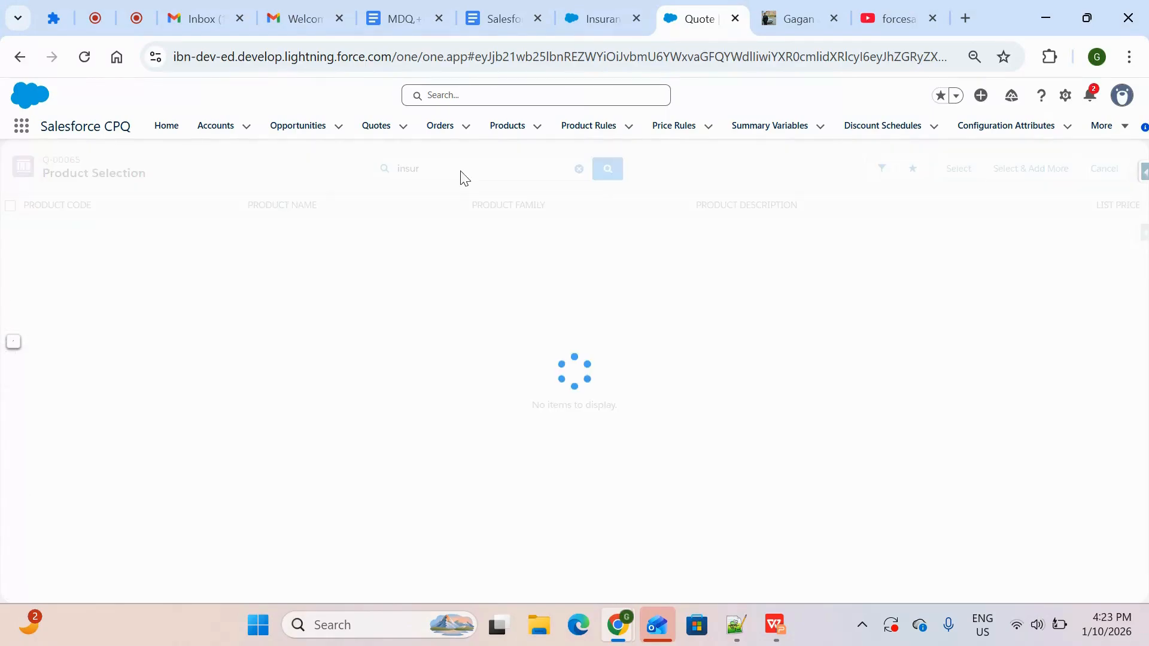
{"action": "left_click", "coordinate": [10, 271]}
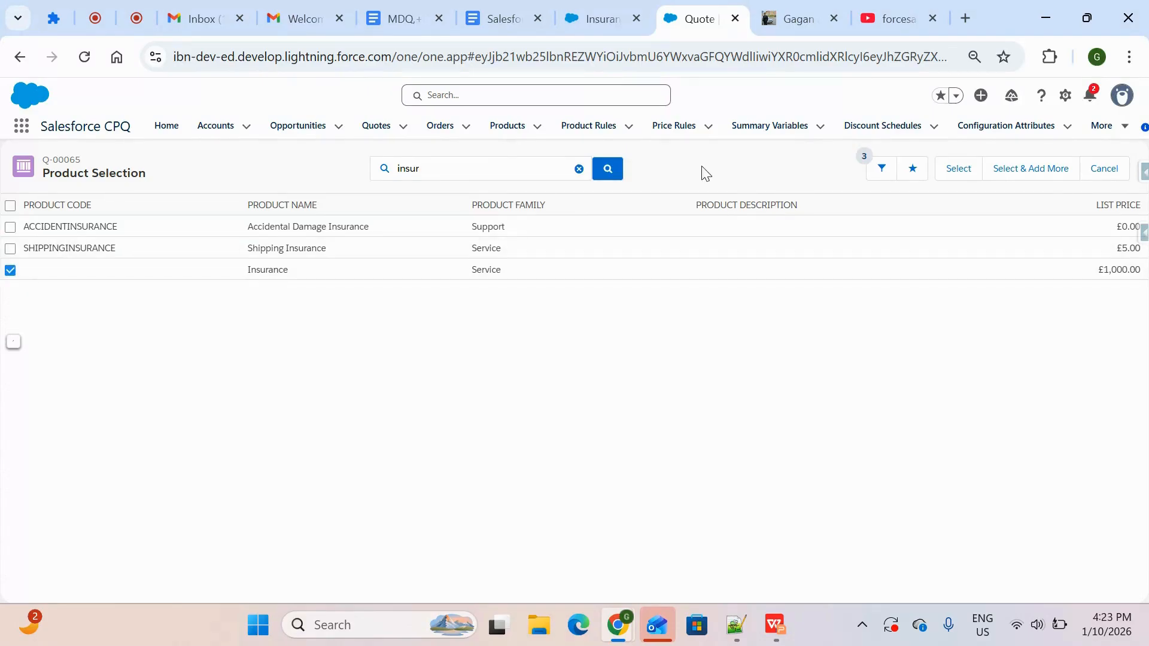
{"action": "left_click", "coordinate": [973, 171]}
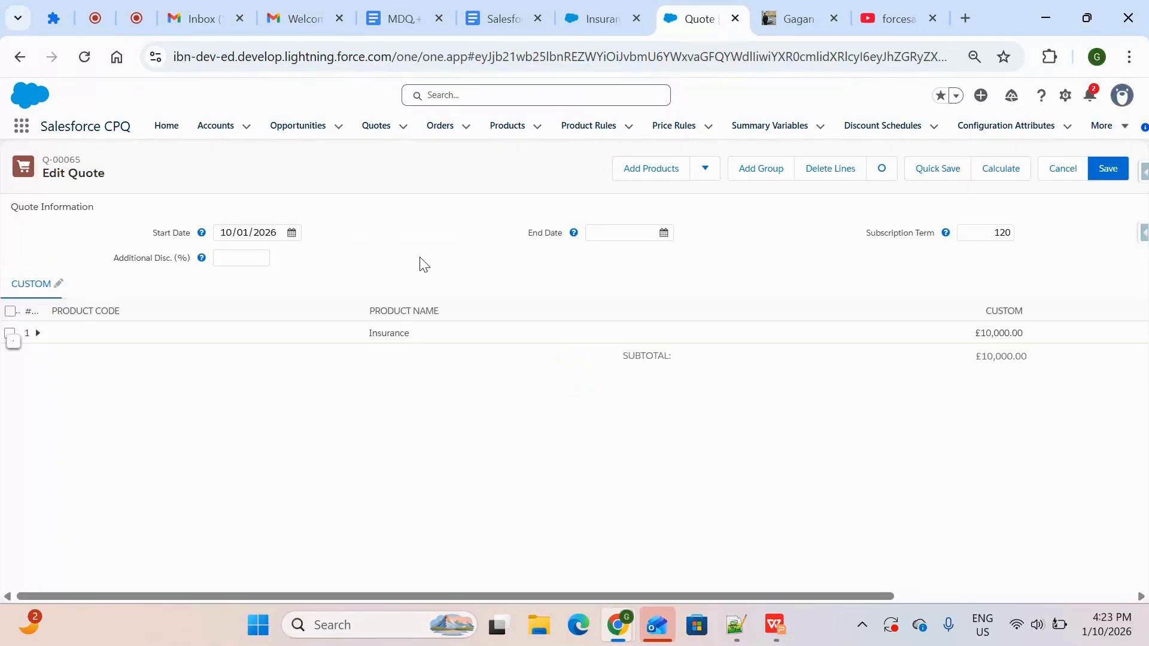
{"action": "left_click", "coordinate": [58, 283]}
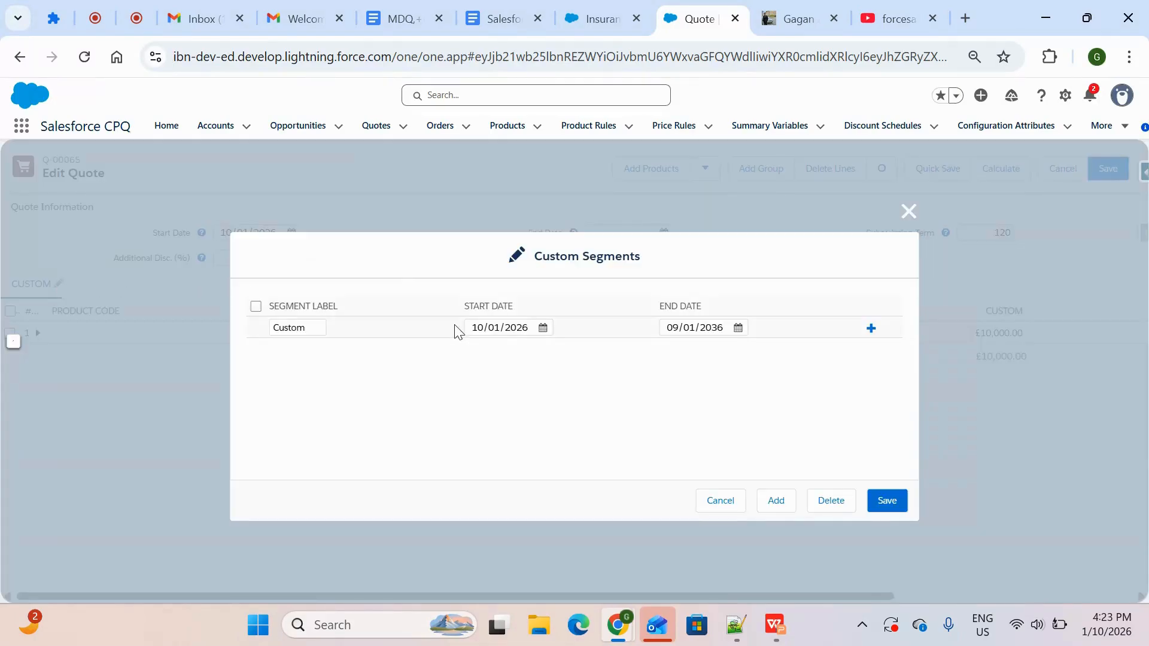
{"action": "left_click", "coordinate": [776, 507]}
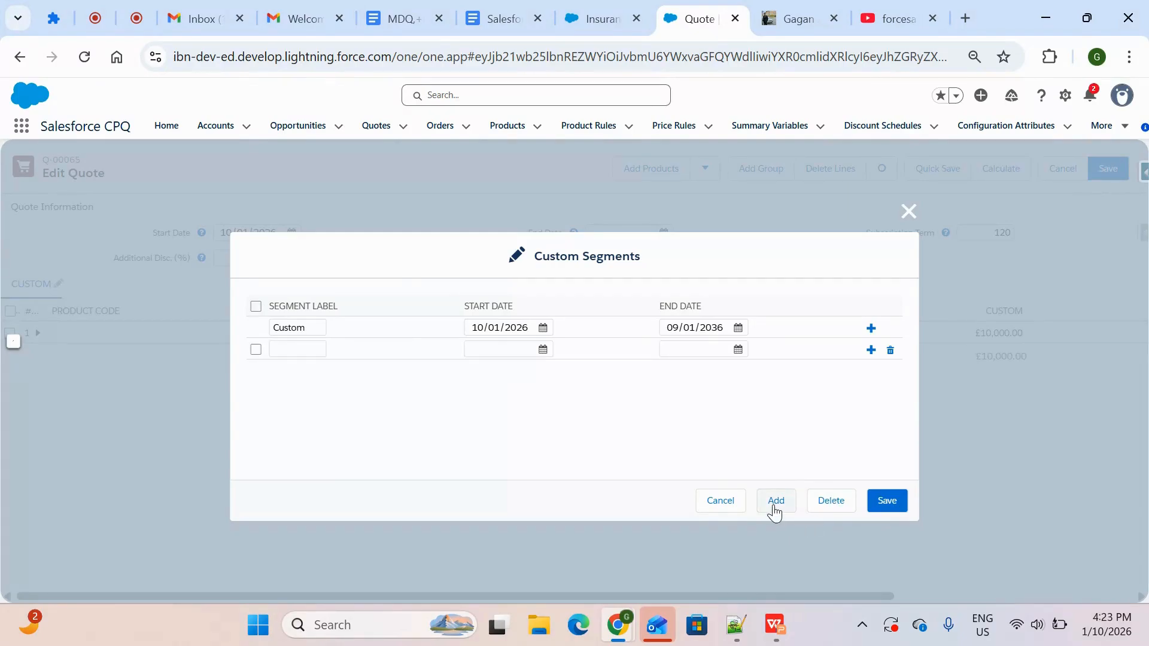
{"action": "left_click", "coordinate": [774, 507]}
{"action": "left_click", "coordinate": [774, 507]}
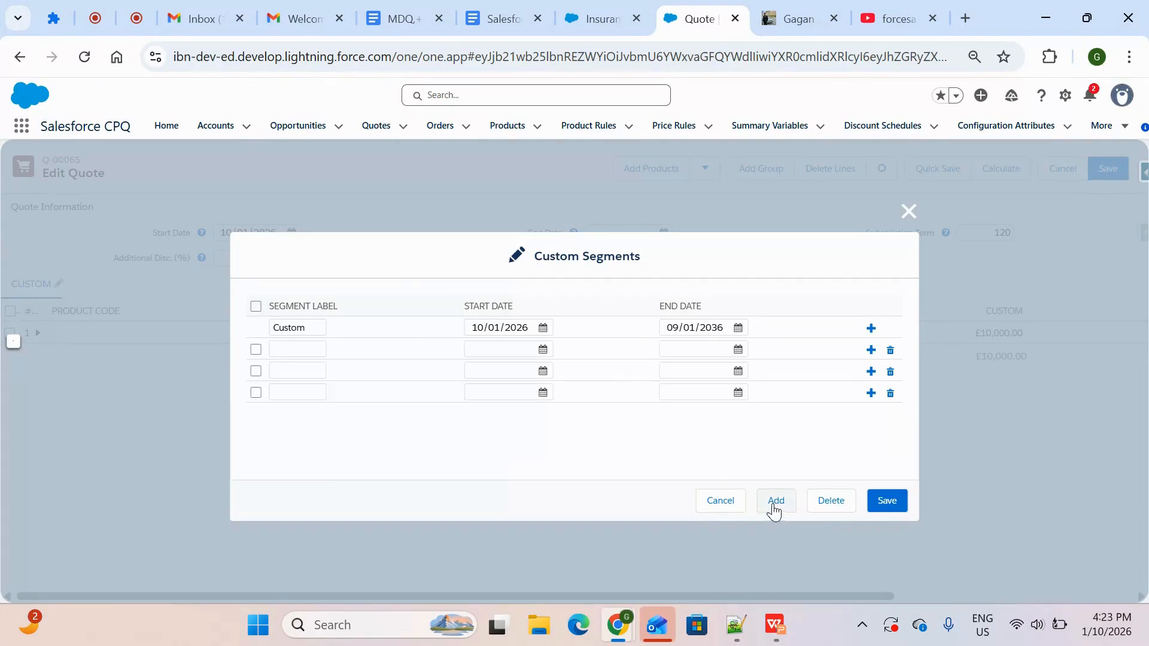
{"action": "left_click", "coordinate": [543, 331]}
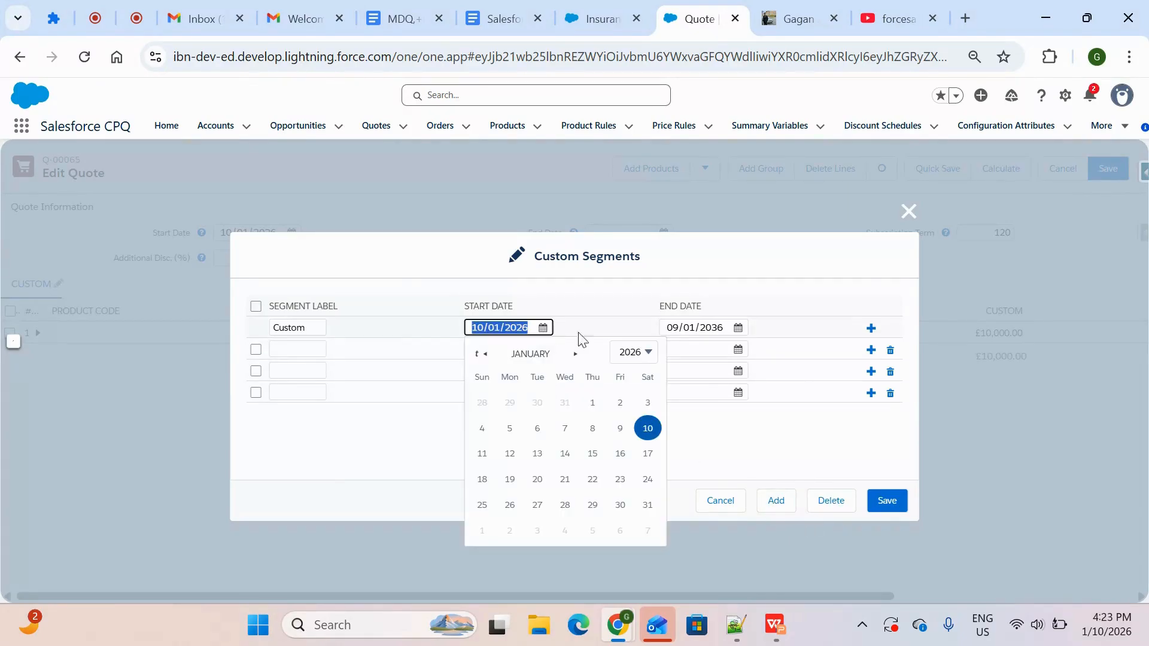
{"action": "left_click", "coordinate": [763, 336]}
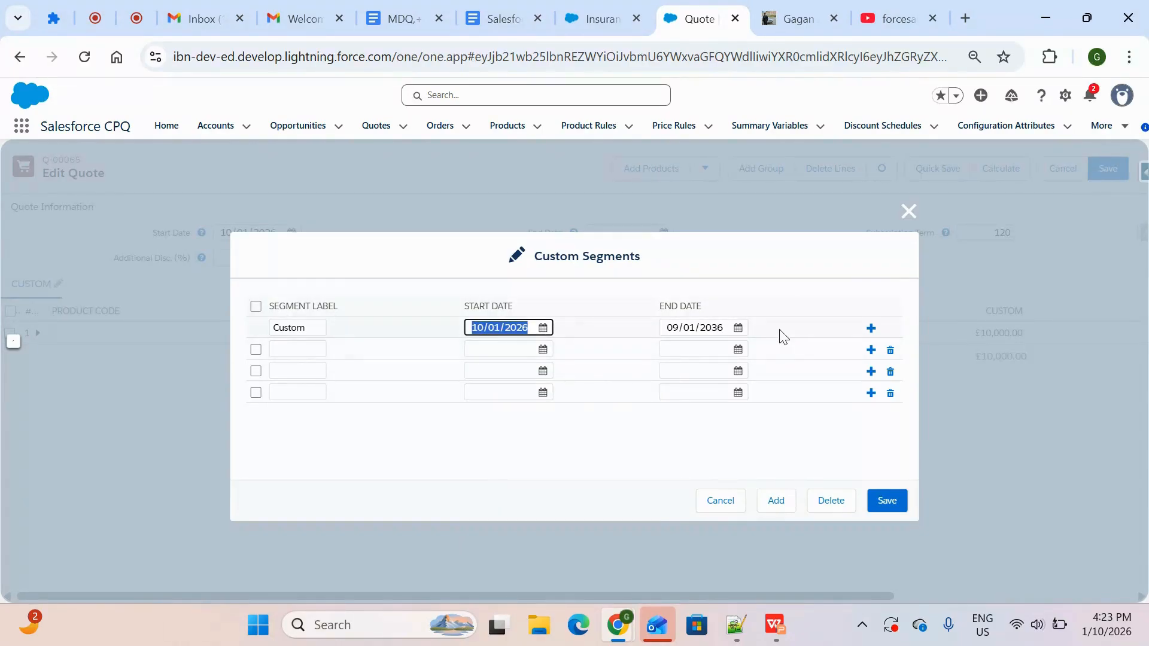
{"action": "left_click", "coordinate": [890, 372]}
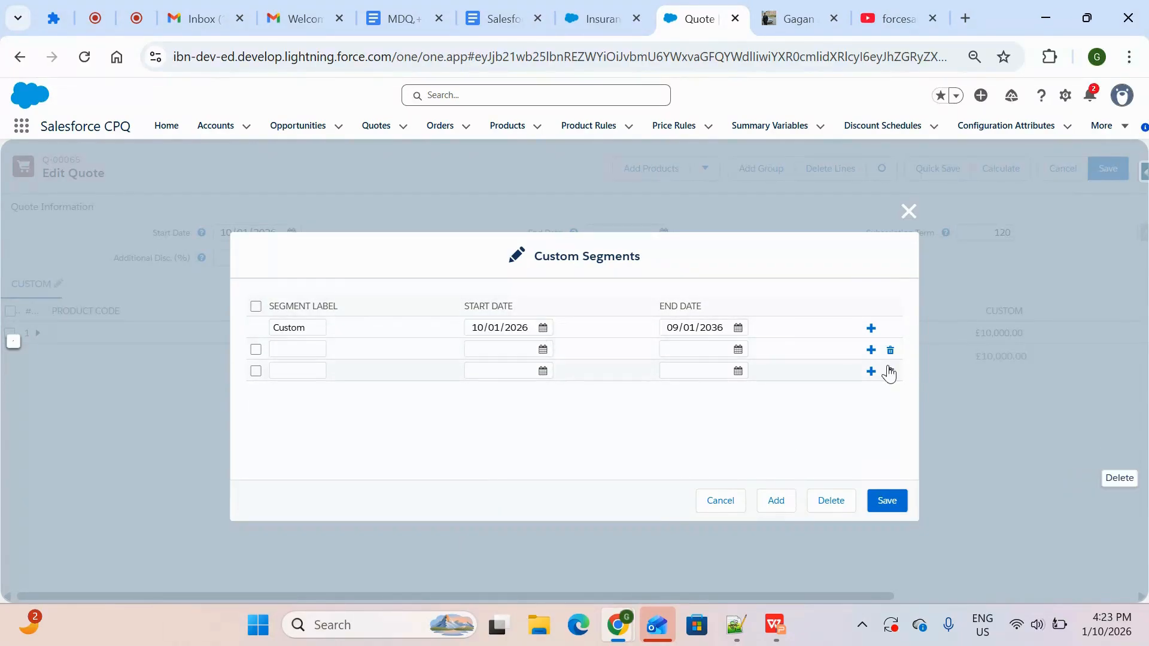
{"action": "left_click", "coordinate": [889, 372]}
{"action": "left_click", "coordinate": [890, 350]}
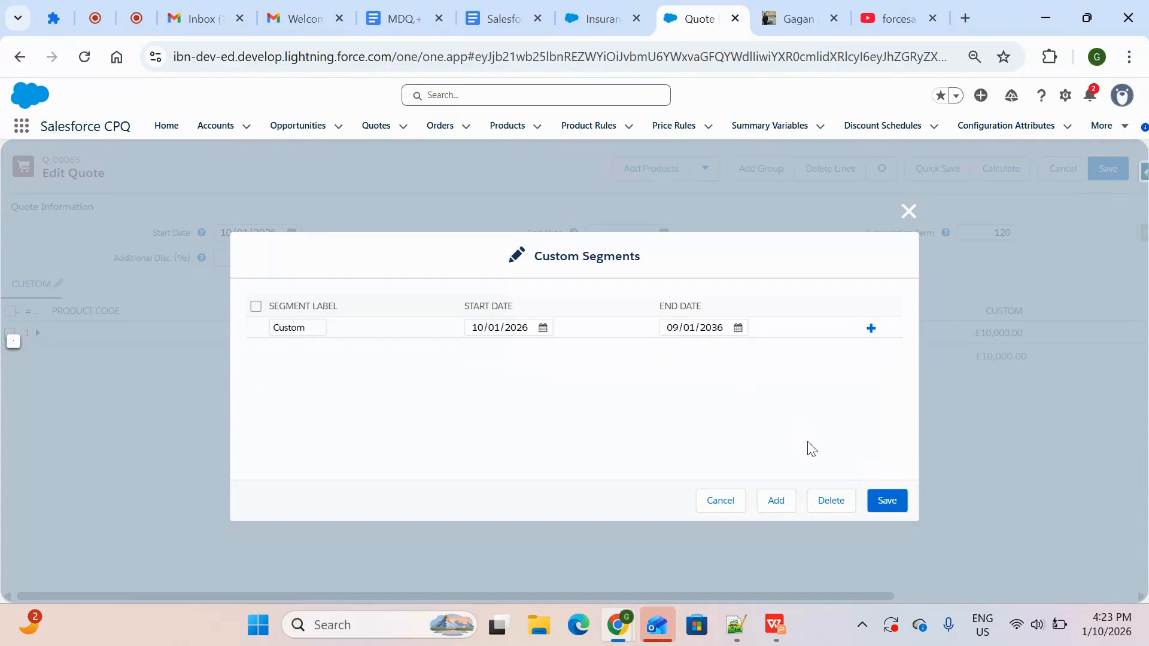
{"action": "left_click", "coordinate": [886, 502]}
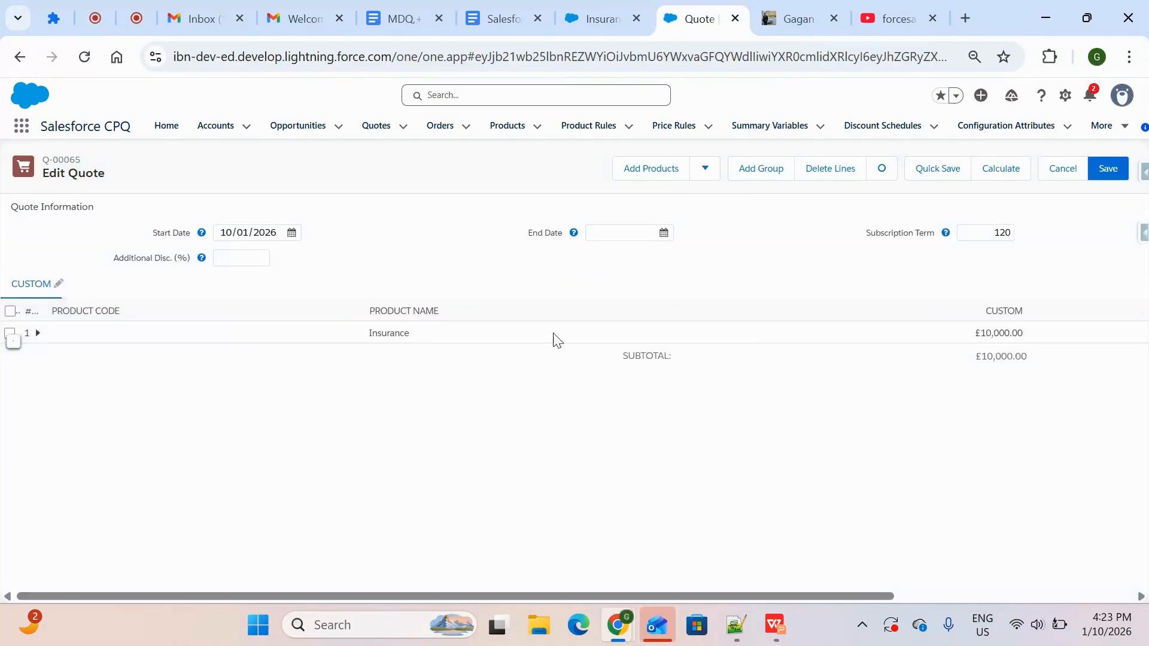
Expand the Insurance quote line and examine its Custom segment pricing and totals
{"action": "left_click", "coordinate": [37, 333]}
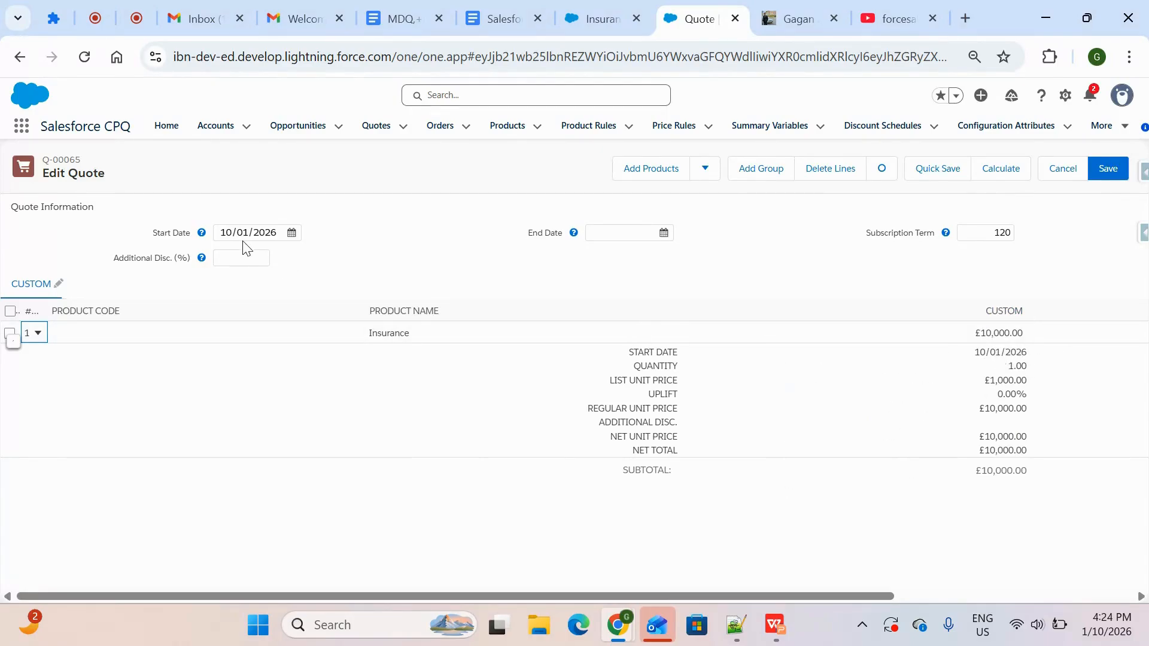
{"action": "scroll", "coordinate": [1041, 443], "scroll_direction": "right", "scroll_amount": 5}
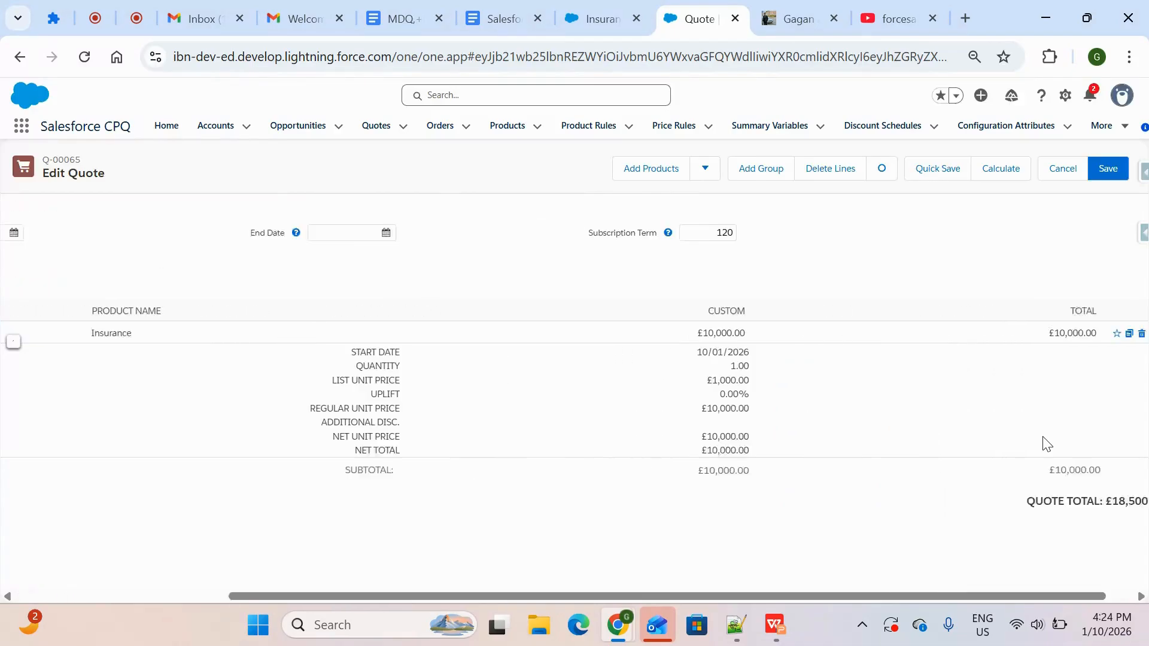
{"action": "scroll", "coordinate": [1044, 442], "scroll_direction": "left", "scroll_amount": 5}
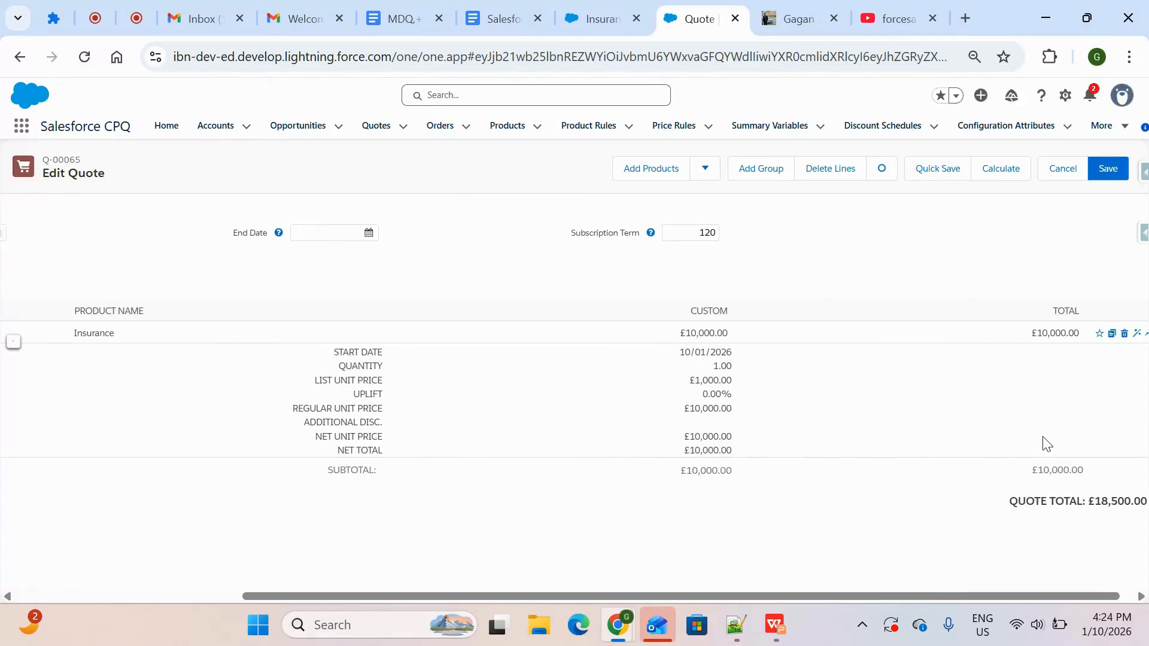
{"action": "scroll", "coordinate": [347, 408], "scroll_direction": "left", "scroll_amount": 2}
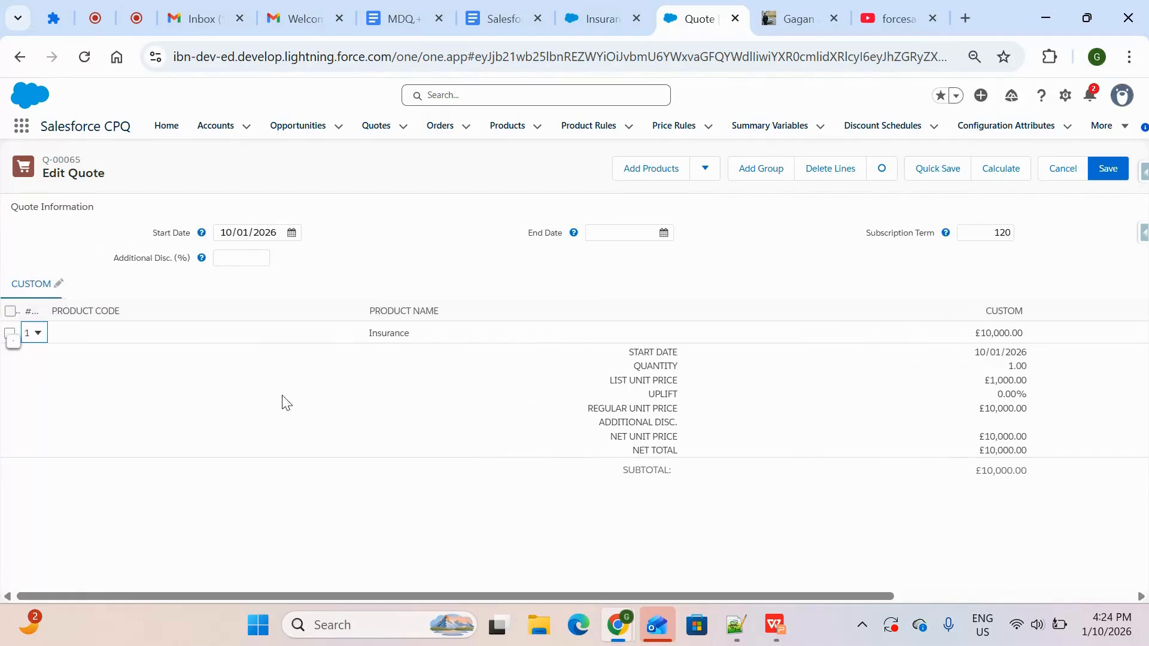
Add a second custom segment with start date 09/01/2029 and end date 09/01/2036
{"action": "left_click", "coordinate": [59, 285]}
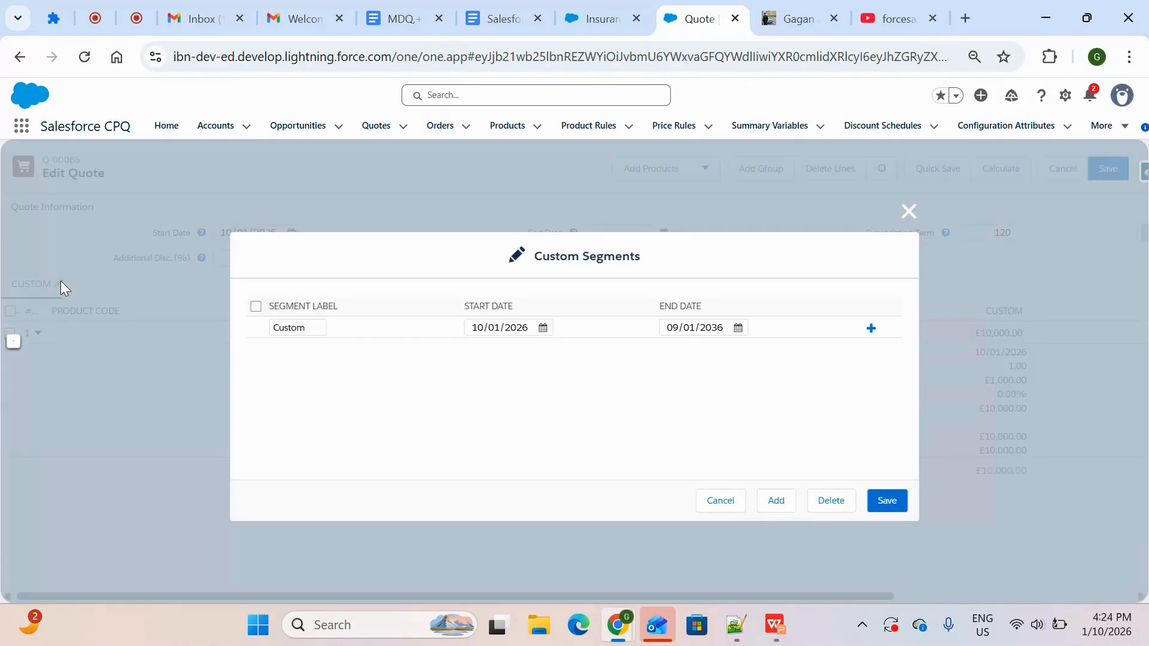
{"action": "left_click", "coordinate": [725, 329]}
{"action": "left_click", "coordinate": [871, 329]}
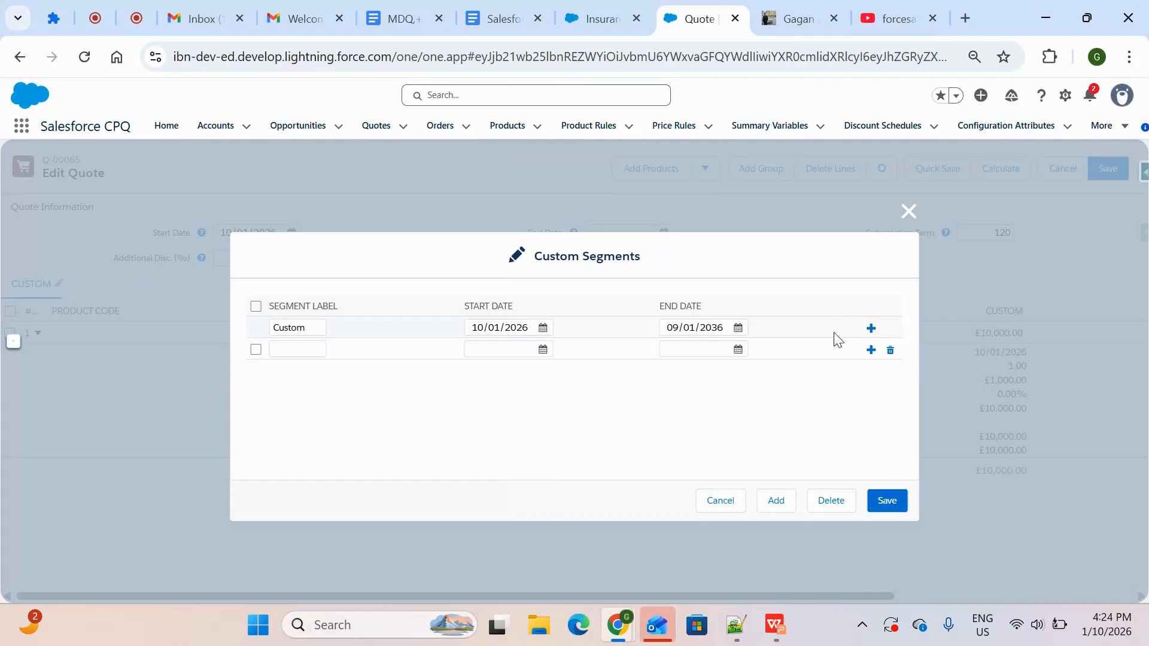
{"action": "left_click", "coordinate": [517, 351]}
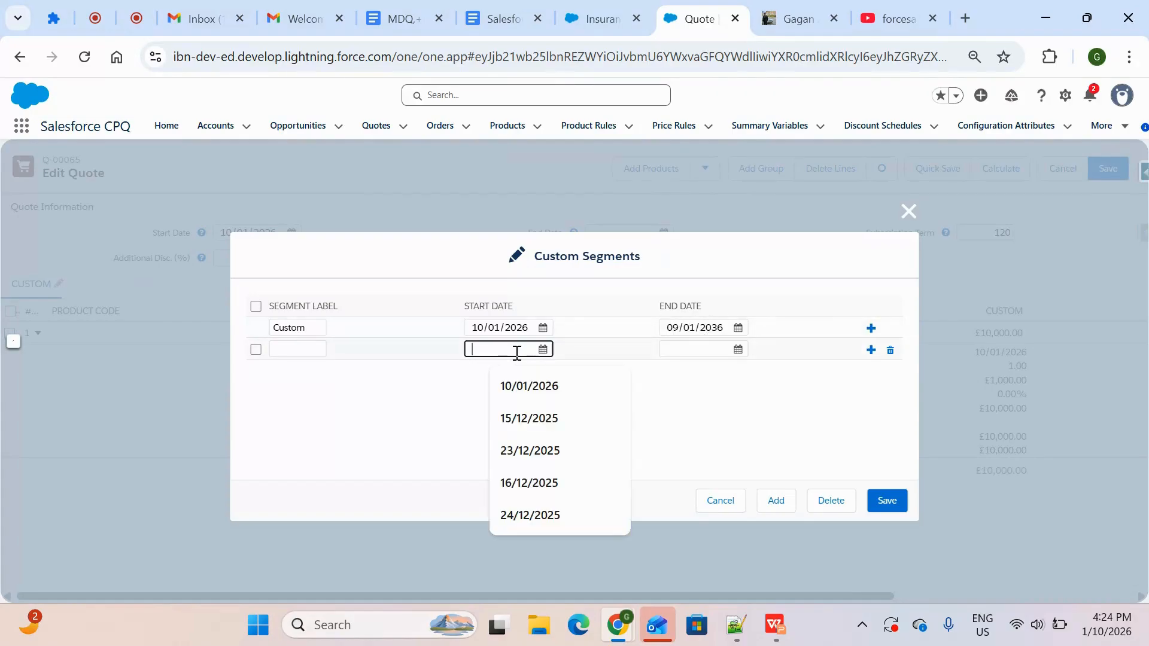
{"action": "type", "text": "9/01/2029"}
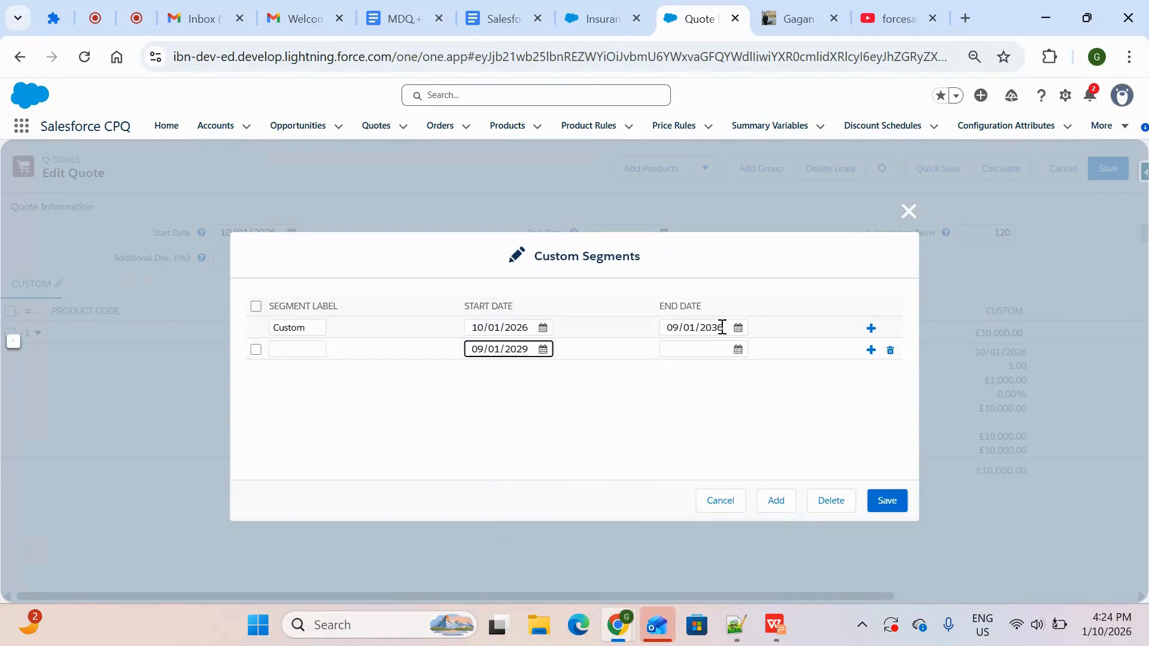
{"action": "left_click_drag", "start_coordinate": [721, 327], "coordinate": [652, 339]}
{"action": "key", "text": "ctrl+c"}
{"action": "left_click", "coordinate": [670, 350]}
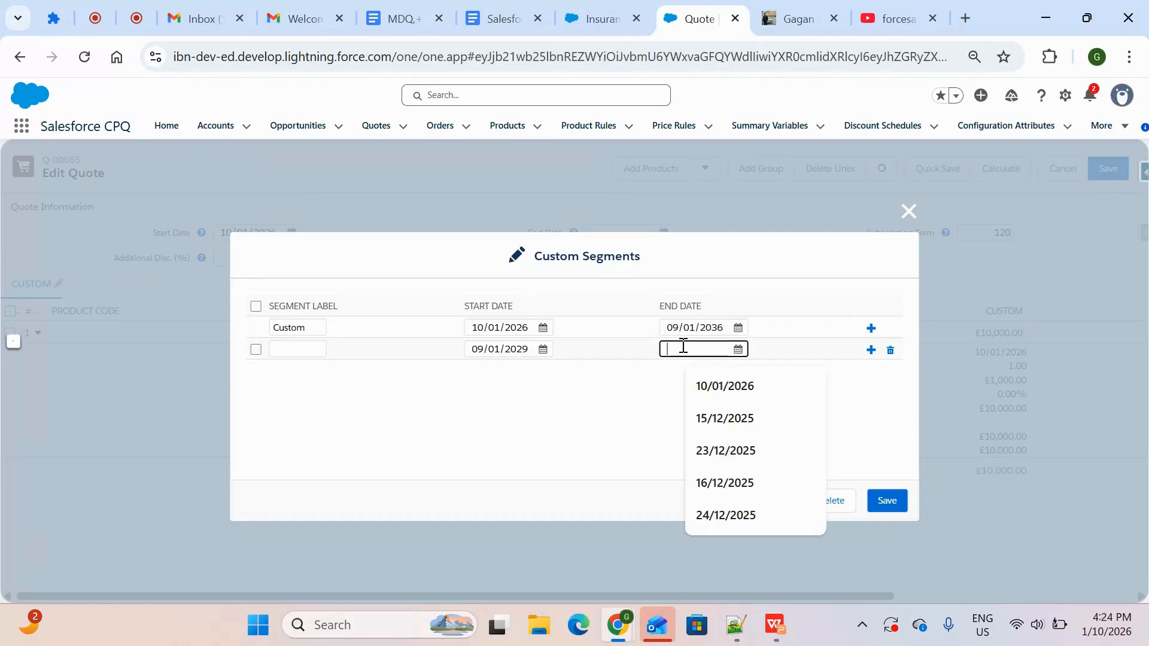
{"action": "key", "text": "ctrl+v"}
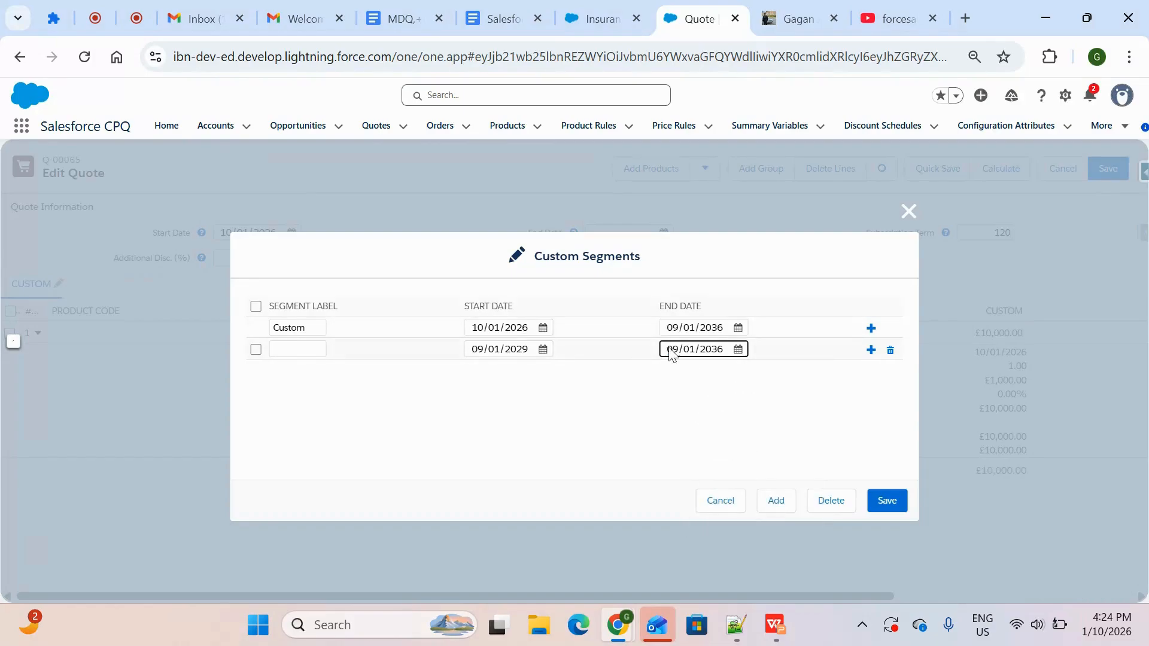
Set the first custom segment's end date to 08/01/2028
{"action": "left_click", "coordinate": [723, 333]}
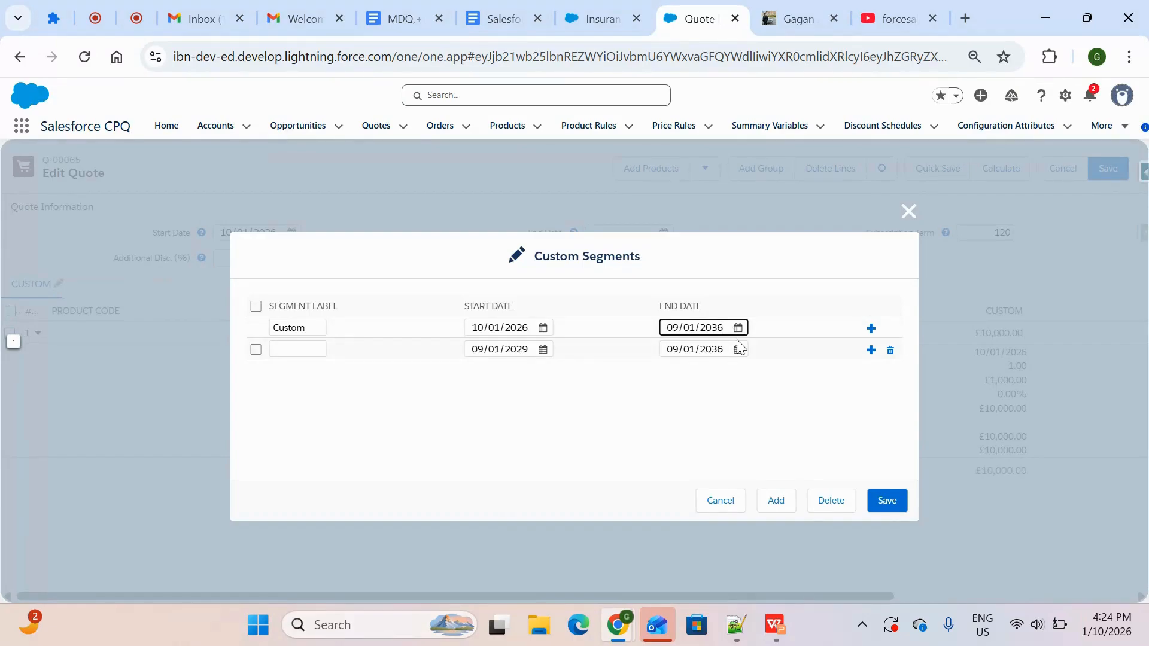
{"action": "left_click", "coordinate": [679, 329]}
{"action": "key", "text": "BackSpace"}
{"action": "type", "text": "8"}
{"action": "left_click", "coordinate": [696, 394]}
Label the second segment Custom1 and try to save the custom segments
{"action": "double_click", "coordinate": [311, 332]}
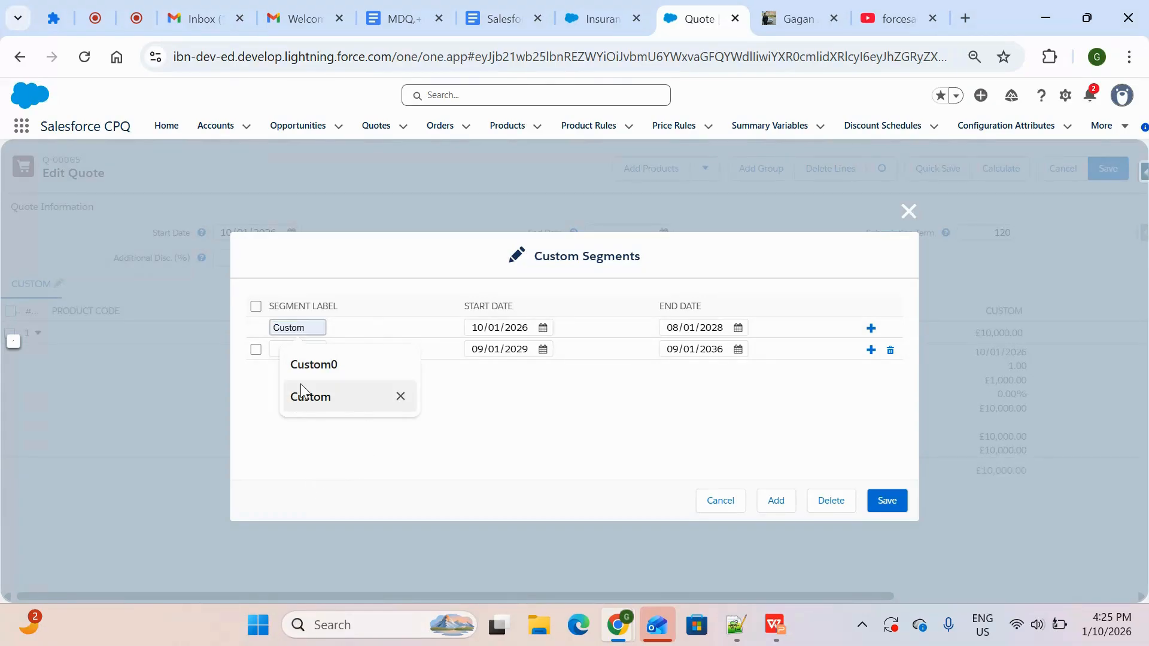
{"action": "left_click", "coordinate": [515, 410]}
{"action": "double_click", "coordinate": [309, 331]}
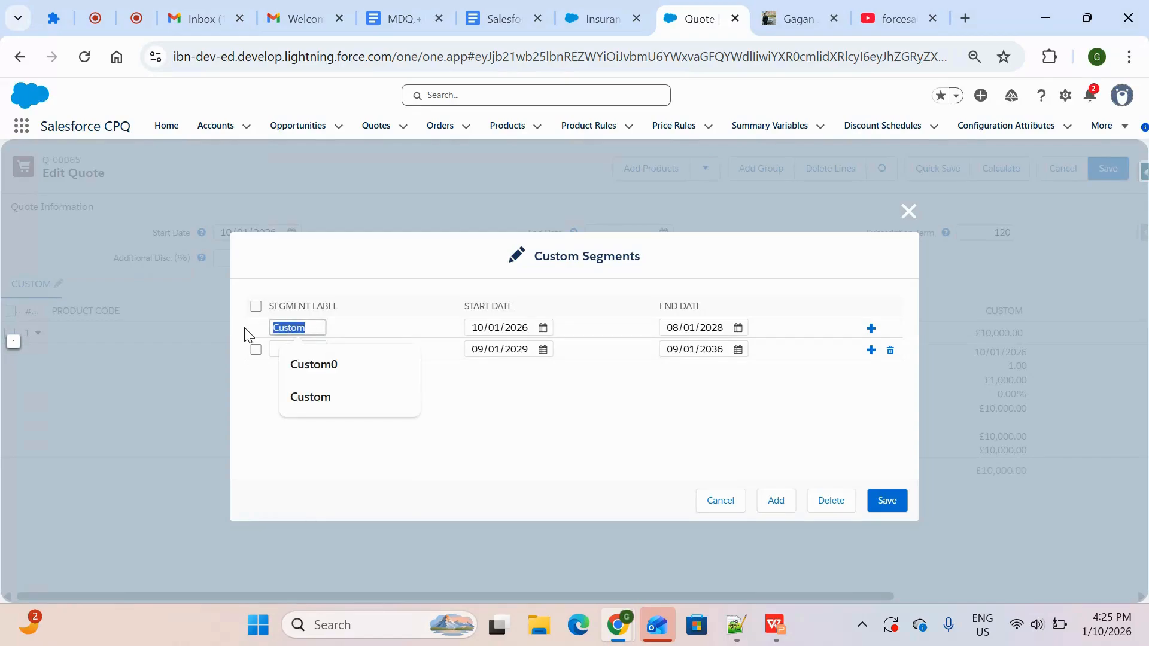
{"action": "left_click", "coordinate": [277, 350]}
{"action": "type", "text": "Custom1"}
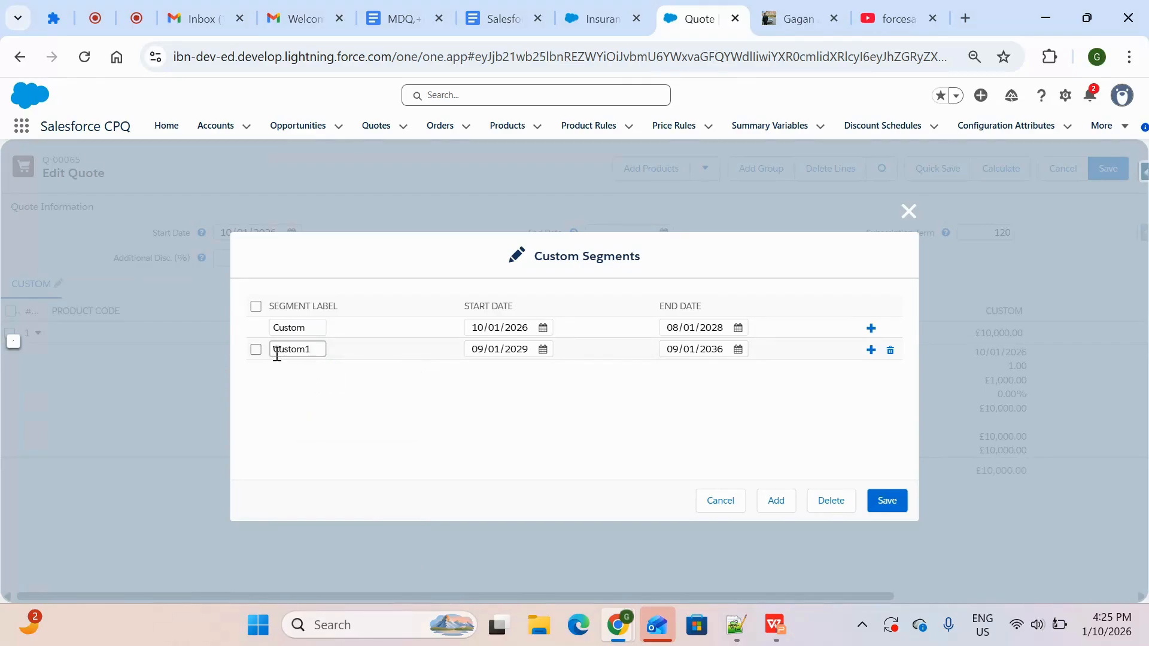
{"action": "left_click", "coordinate": [884, 502]}
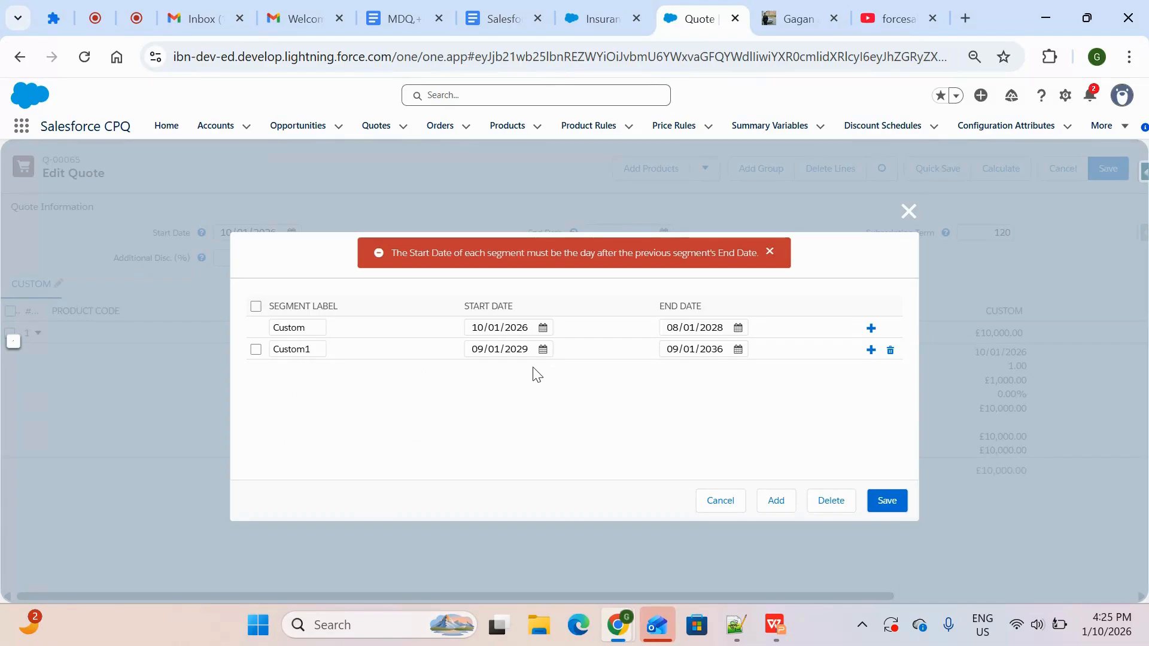
Set the Custom1 segment's start date to 09/01/2028, save the segments and review the resulting pricing
{"action": "left_click", "coordinate": [255, 349]}
{"action": "left_click", "coordinate": [533, 350]}
{"action": "left_click", "coordinate": [884, 500]}
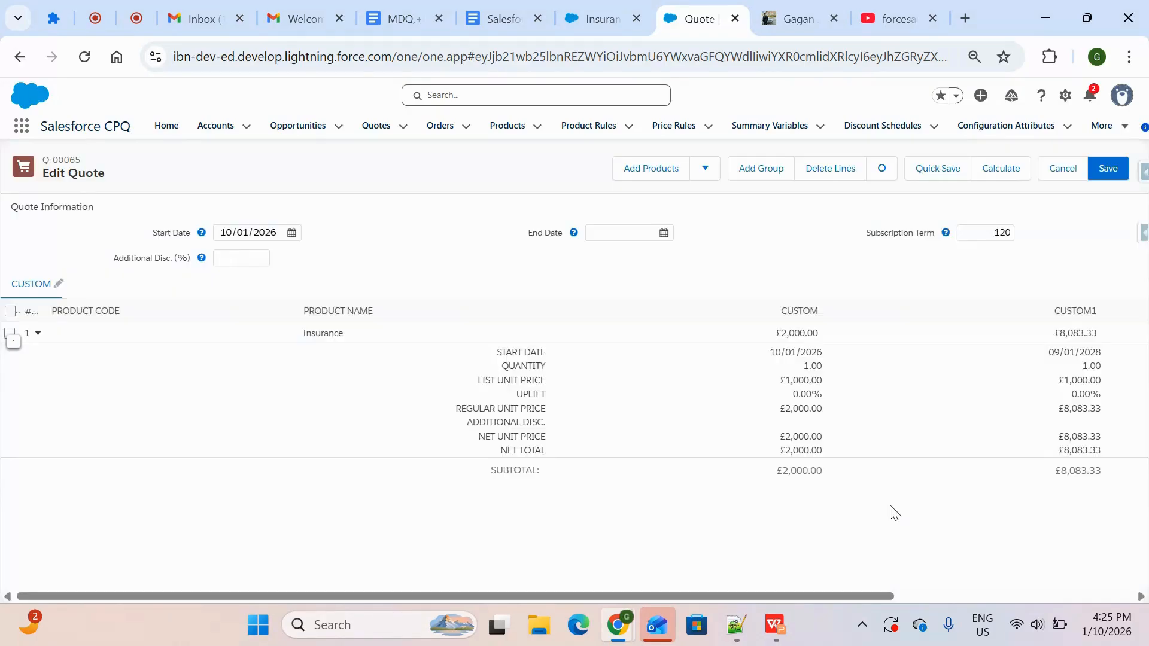
{"action": "scroll", "coordinate": [826, 441], "scroll_direction": "right", "scroll_amount": 2}
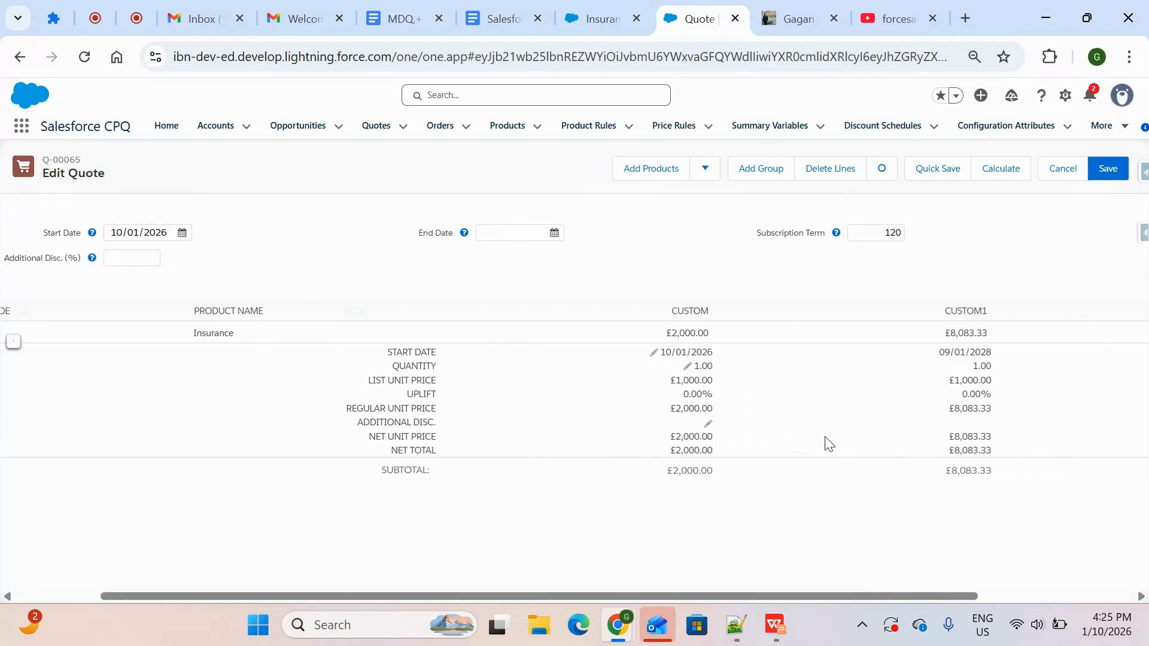
{"action": "scroll", "coordinate": [701, 377], "scroll_direction": "right", "scroll_amount": 4}
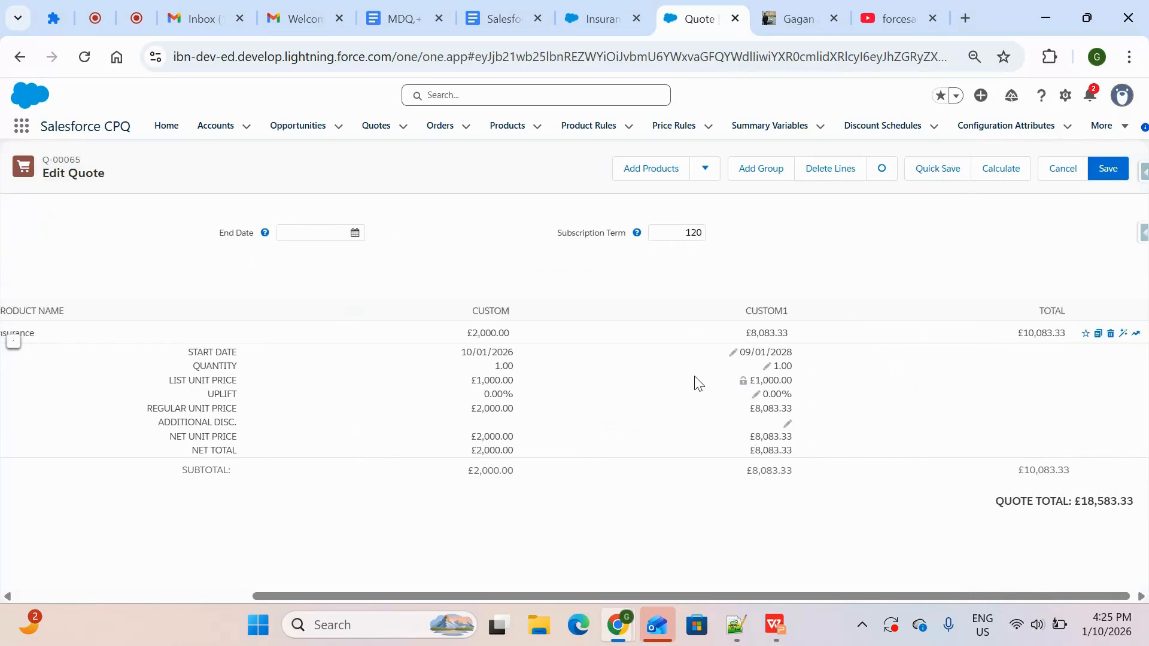
{"action": "scroll", "coordinate": [698, 383], "scroll_direction": "left", "scroll_amount": 2}
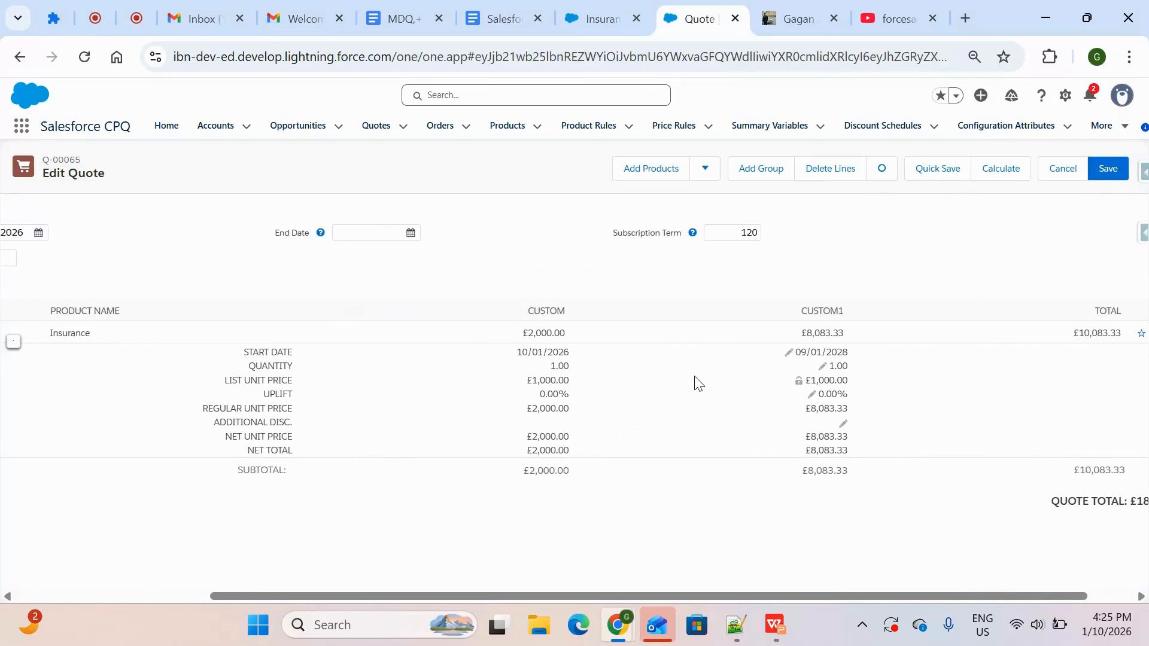
Set the additional discount of the Insurance line's Custom segment to 20%
{"action": "scroll", "coordinate": [699, 383], "scroll_direction": "right", "scroll_amount": 1}
{"action": "scroll", "coordinate": [699, 383], "scroll_direction": "right", "scroll_amount": 2}
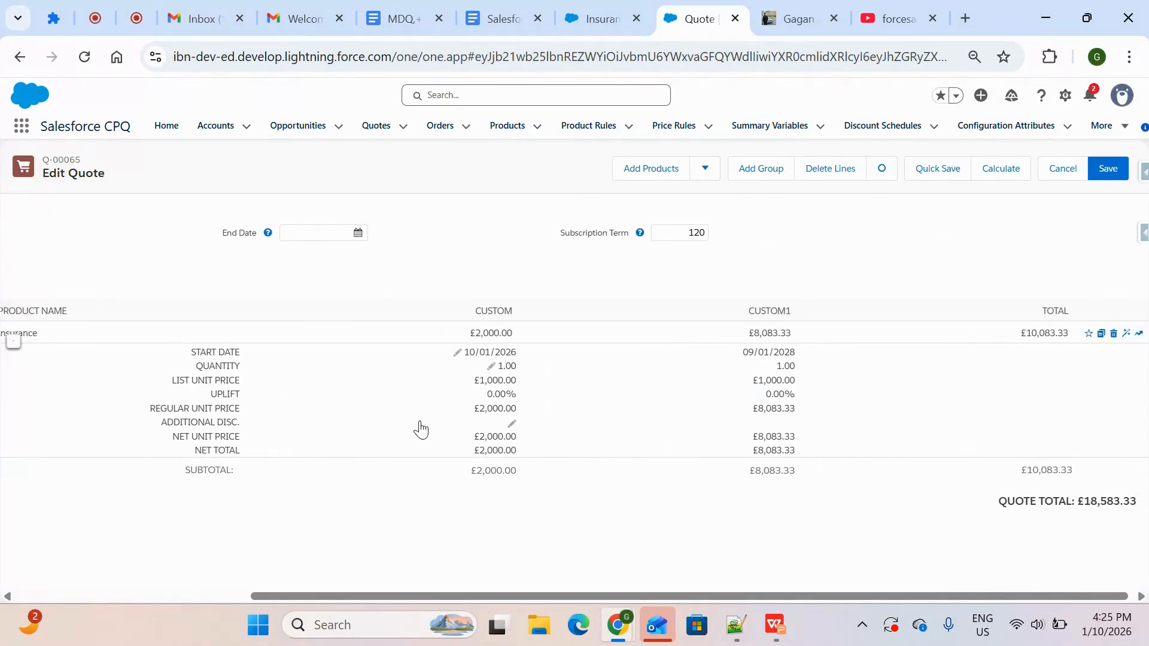
{"action": "left_click", "coordinate": [512, 426]}
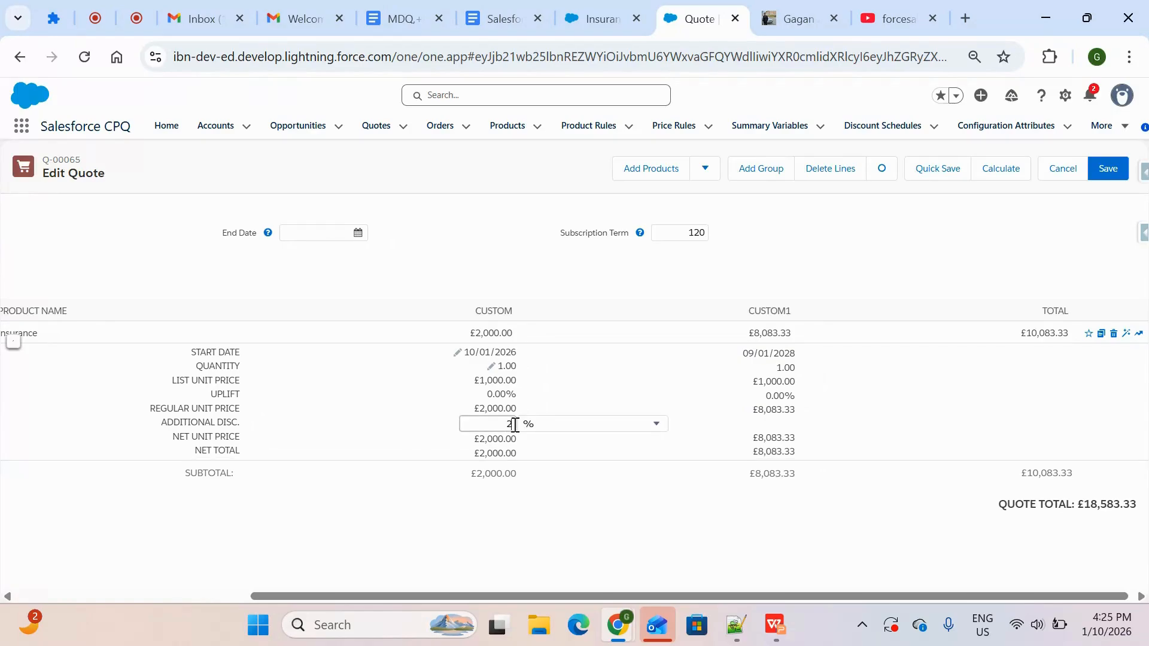
{"action": "left_click", "coordinate": [581, 556]}
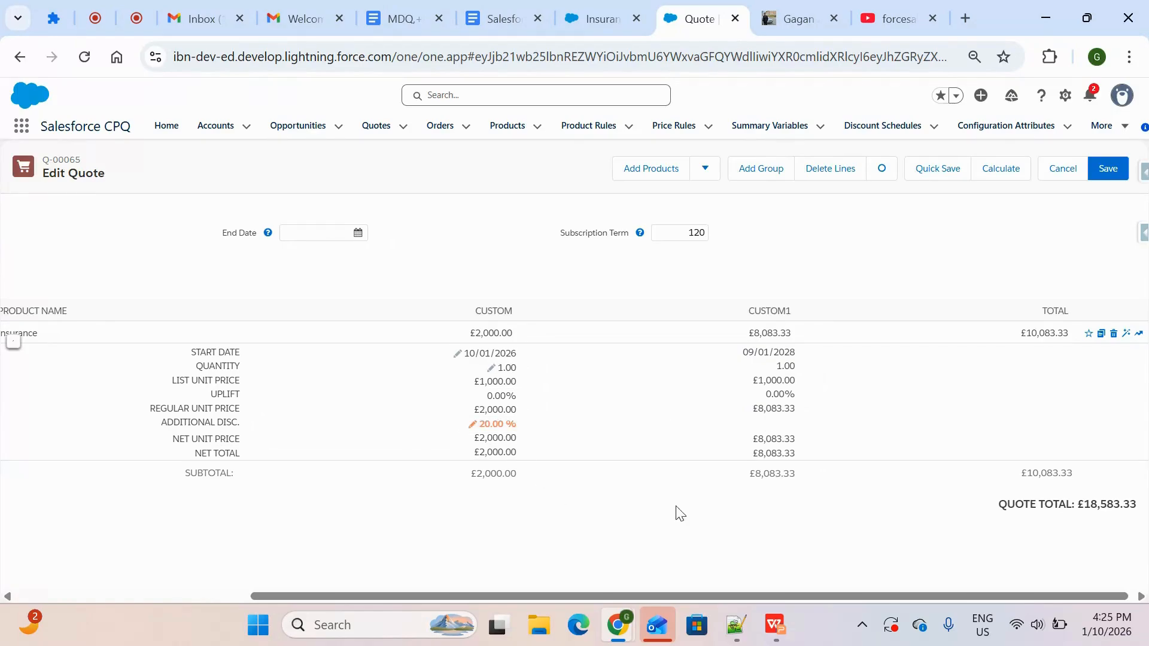
Set the Custom1 segment's additional discount to 30% and recalculate the quote
{"action": "left_click", "coordinate": [794, 425]}
{"action": "type", "text": "30"}
{"action": "left_click", "coordinate": [830, 524]}
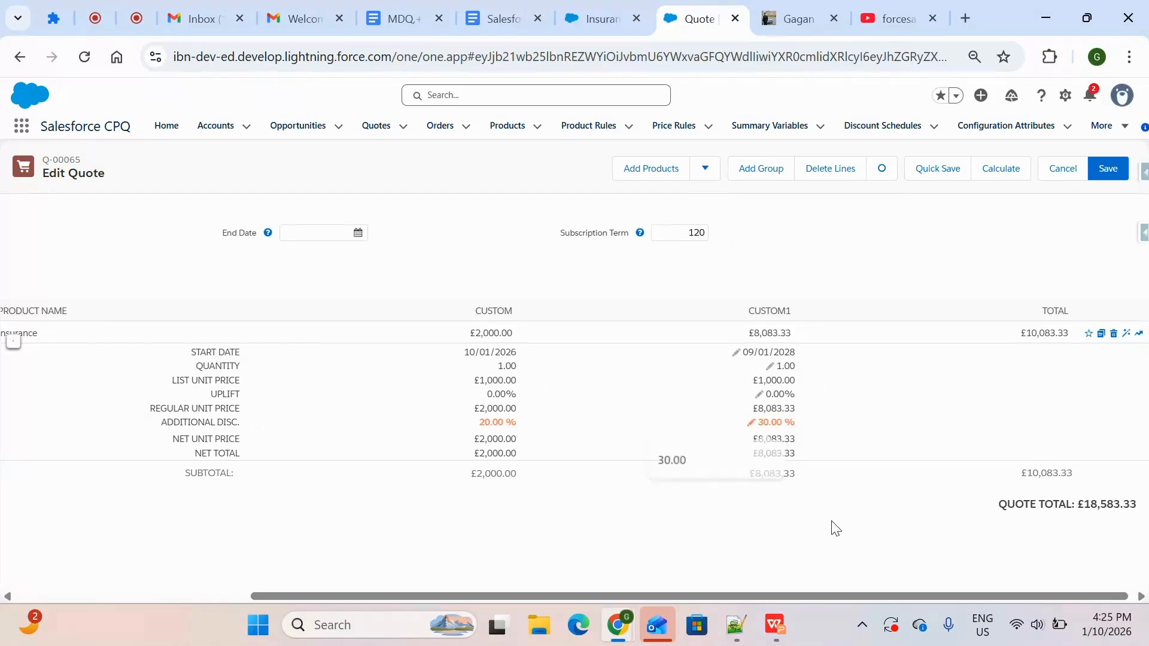
{"action": "left_click", "coordinate": [998, 171]}
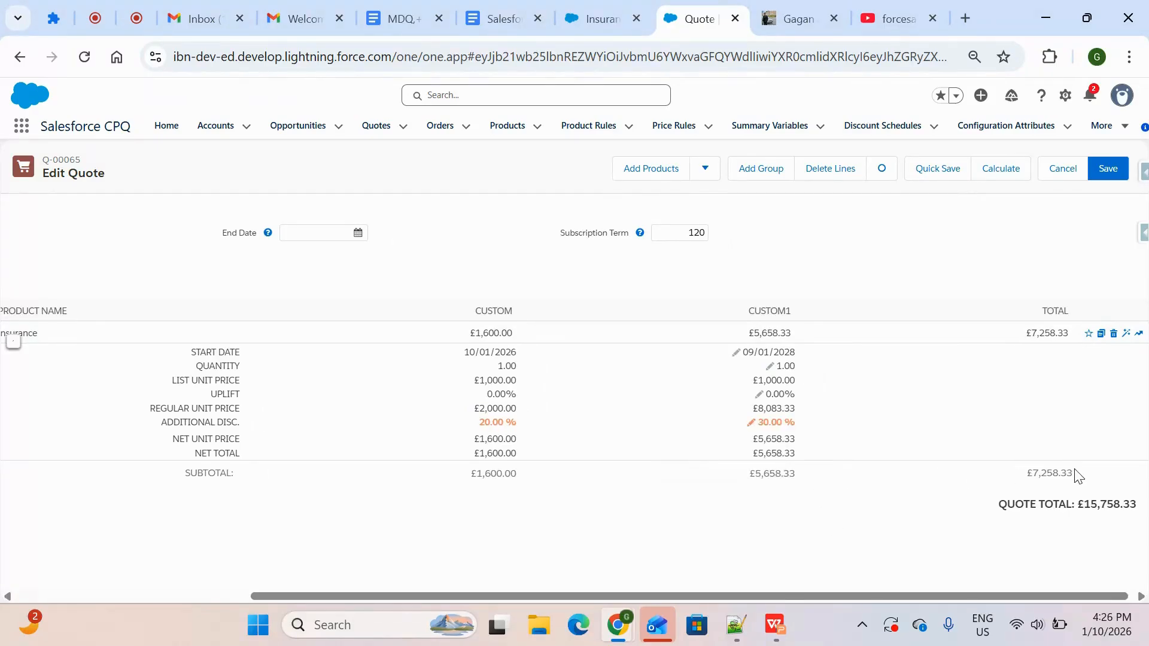
Review the recalculated quote totals, check the custom1 price dimension on the Insurance product page, and return to the quote
{"action": "left_click_drag", "start_coordinate": [1077, 475], "coordinate": [1020, 487]}
{"action": "scroll", "coordinate": [669, 491], "scroll_direction": "left", "scroll_amount": 5}
{"action": "left_click", "coordinate": [589, 24]}
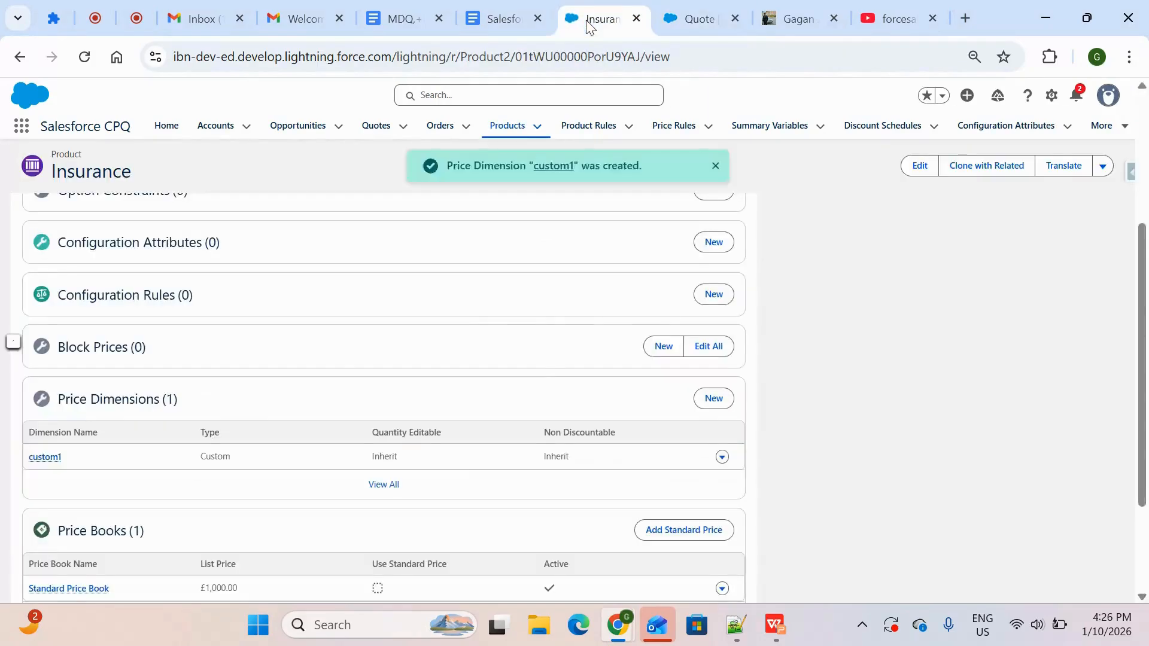
{"action": "left_click_drag", "start_coordinate": [70, 460], "coordinate": [25, 453]}
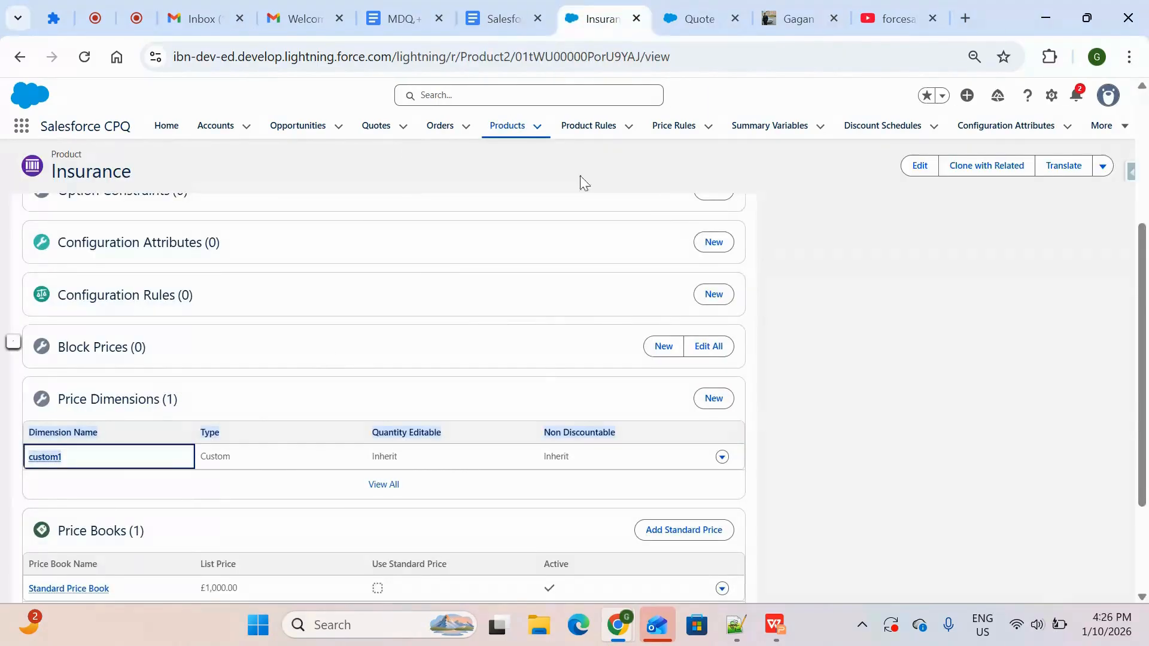
{"action": "left_click", "coordinate": [695, 18]}
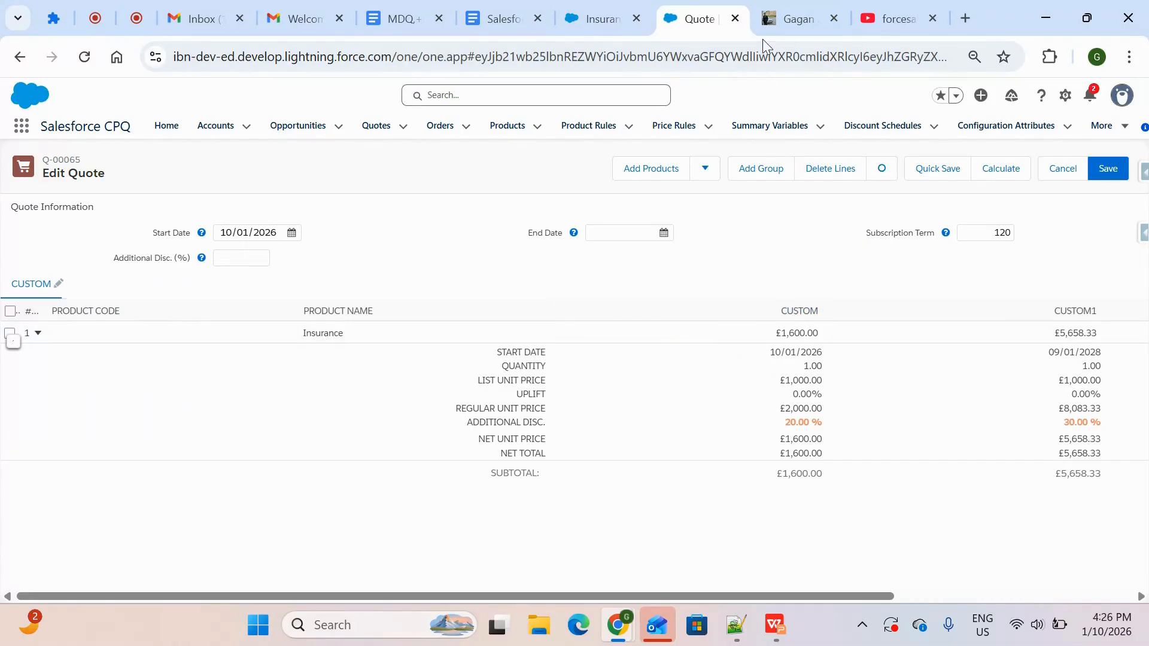
Switch to the topmate profile page and browse its Salesforce and Vlocity interview question products and call offerings
{"action": "left_click", "coordinate": [784, 16]}
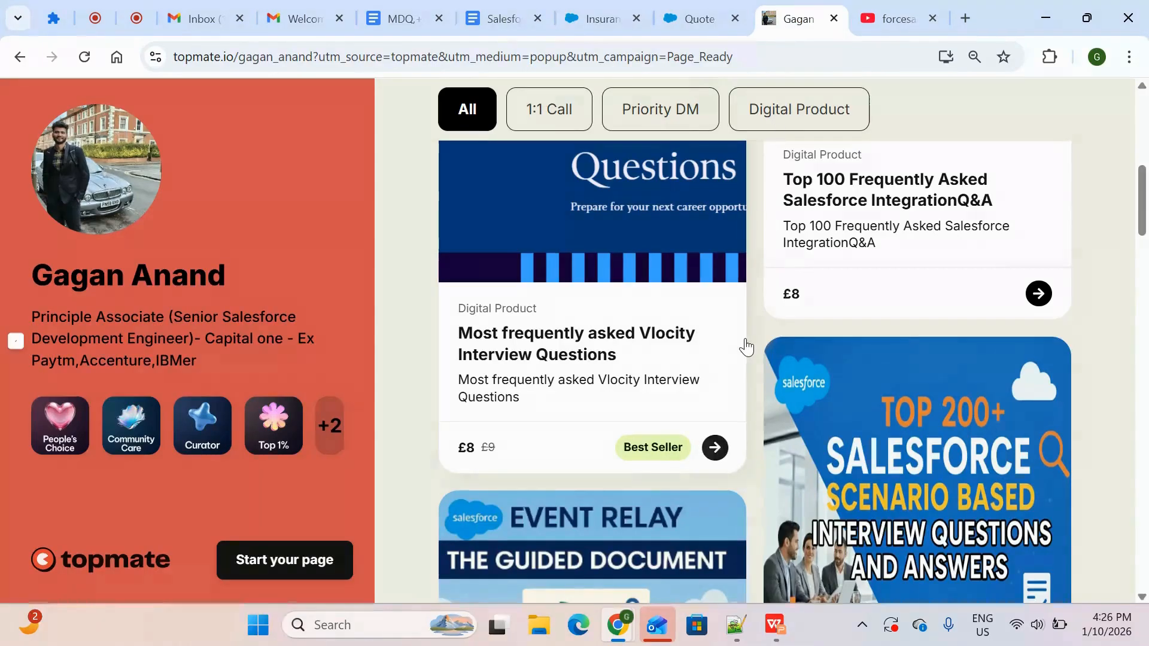
{"action": "scroll", "coordinate": [745, 344], "scroll_direction": "down", "scroll_amount": 10}
{"action": "scroll", "coordinate": [745, 344], "scroll_direction": "up", "scroll_amount": 8}
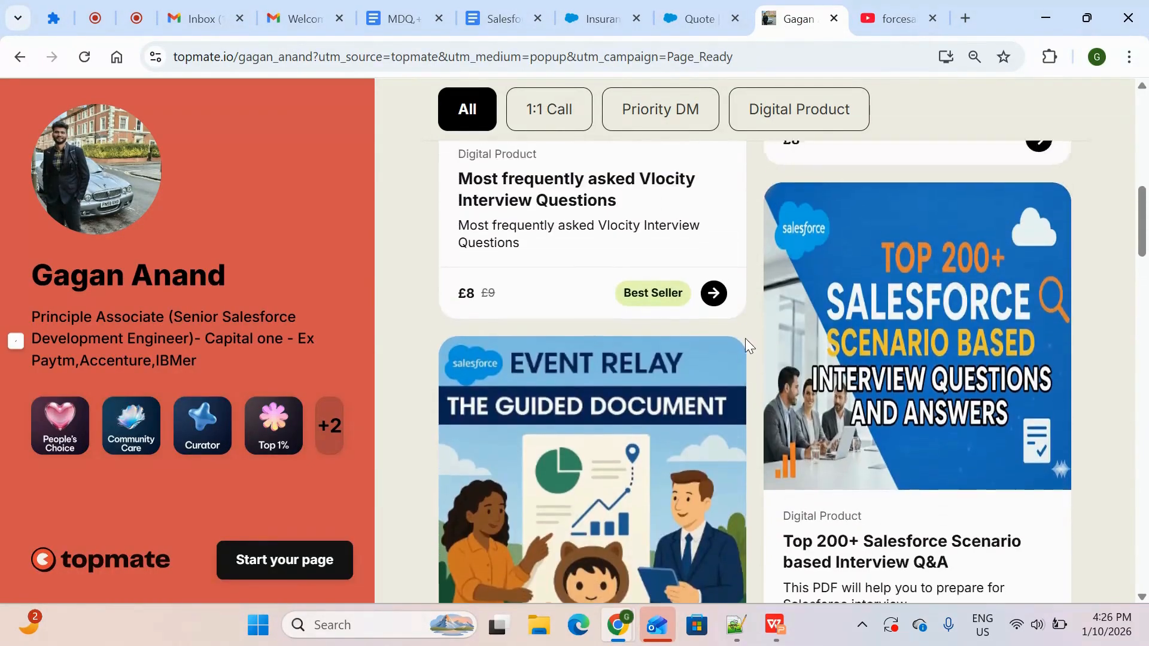
{"action": "scroll", "coordinate": [745, 344], "scroll_direction": "up", "scroll_amount": 10}
{"action": "scroll", "coordinate": [745, 344], "scroll_direction": "down", "scroll_amount": 3}
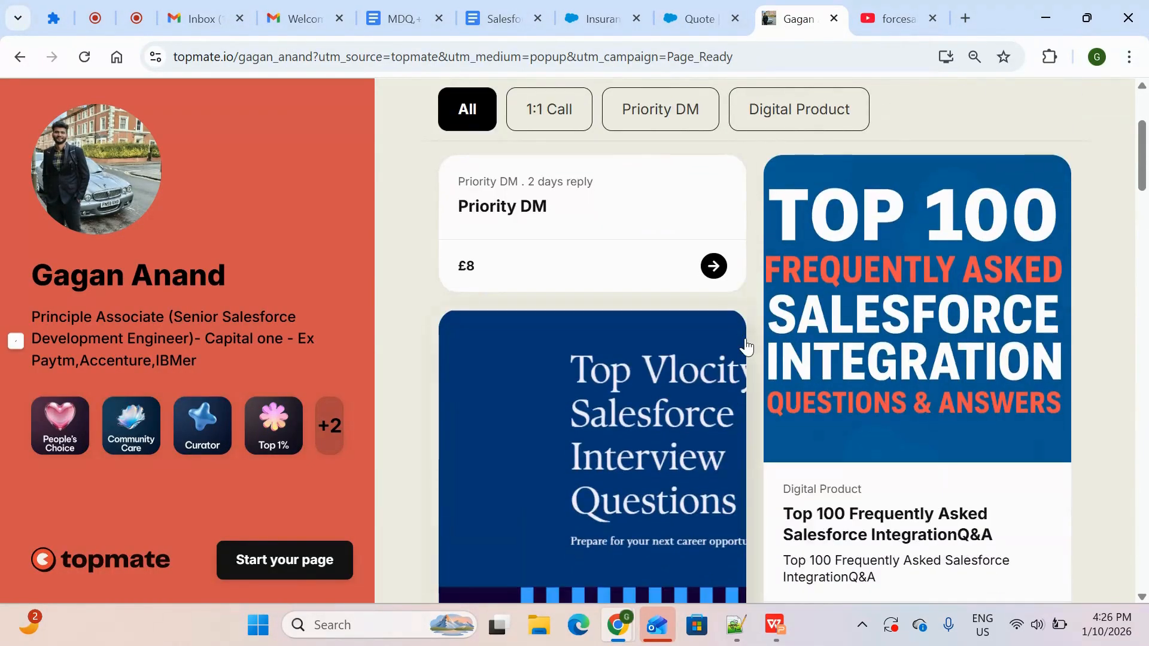
{"action": "scroll", "coordinate": [724, 432], "scroll_direction": "down", "scroll_amount": 2}
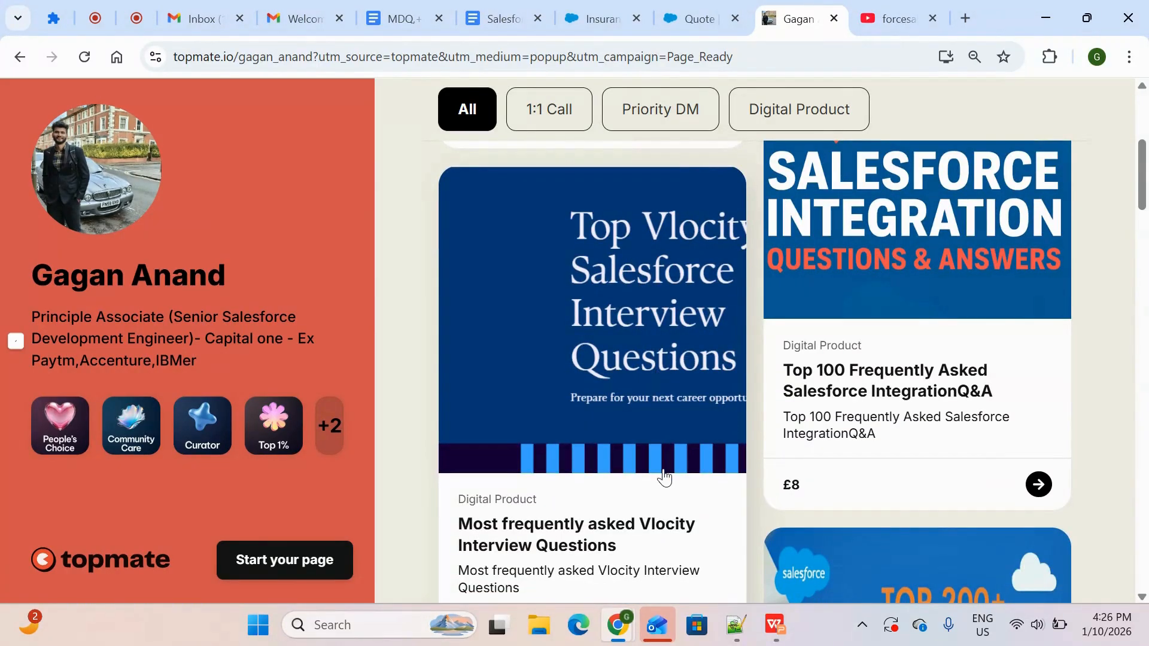
{"action": "scroll", "coordinate": [663, 475], "scroll_direction": "down", "scroll_amount": 2}
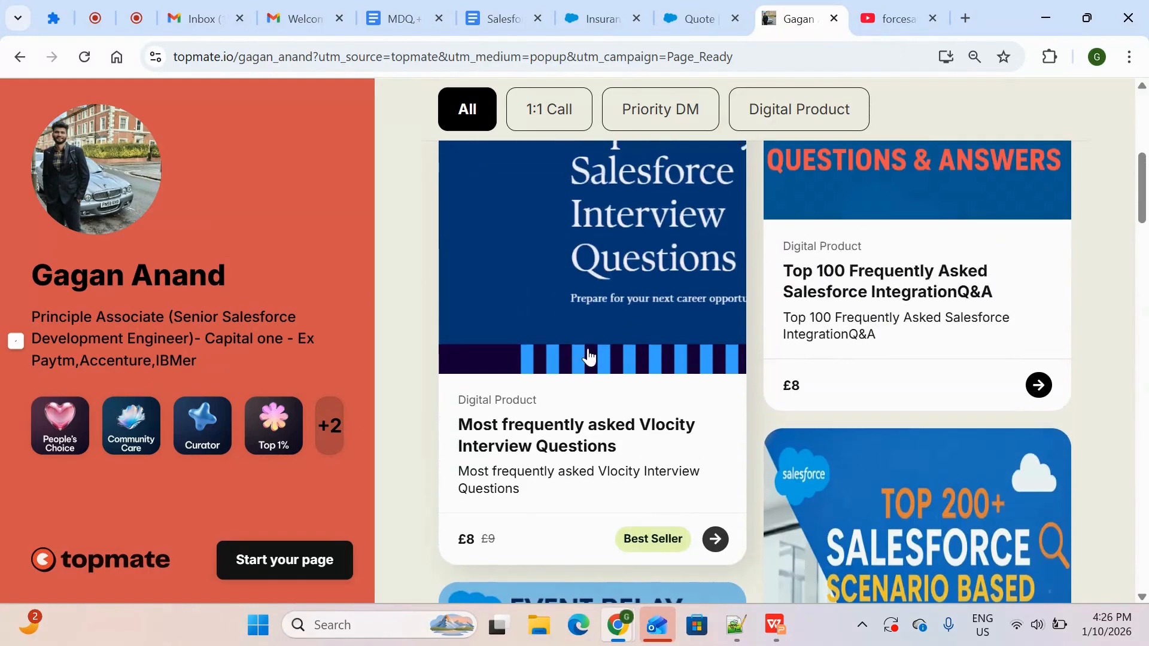
{"action": "scroll", "coordinate": [536, 515], "scroll_direction": "up", "scroll_amount": 1}
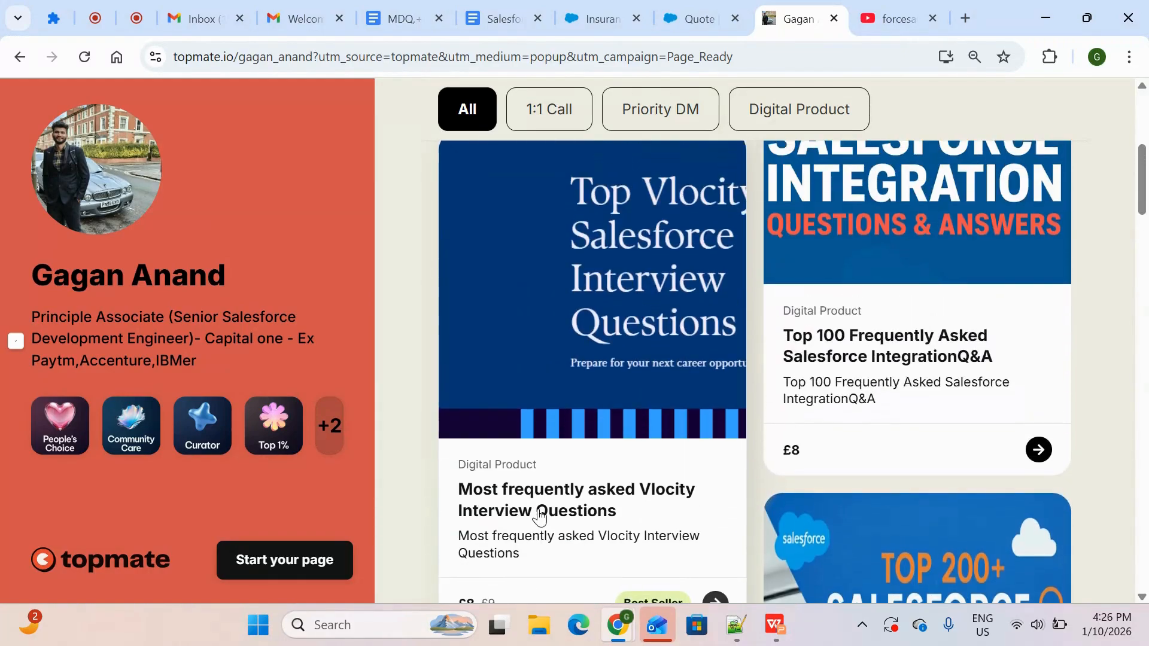
{"action": "scroll", "coordinate": [564, 381], "scroll_direction": "up", "scroll_amount": 1}
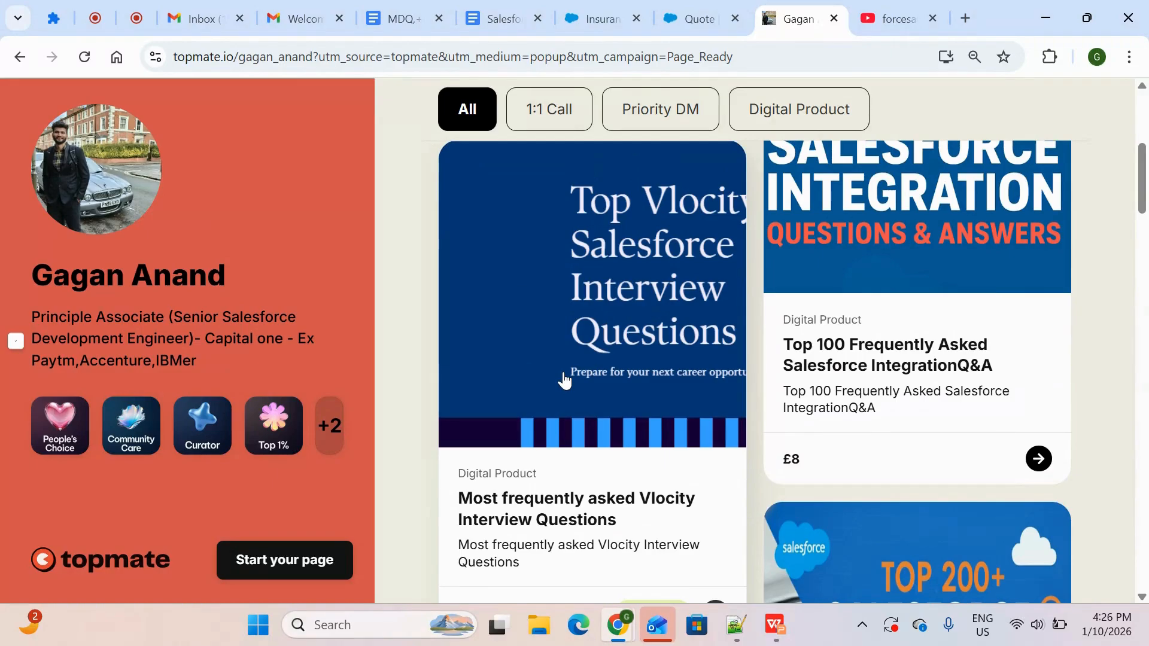
{"action": "scroll", "coordinate": [562, 379], "scroll_direction": "down", "scroll_amount": 3}
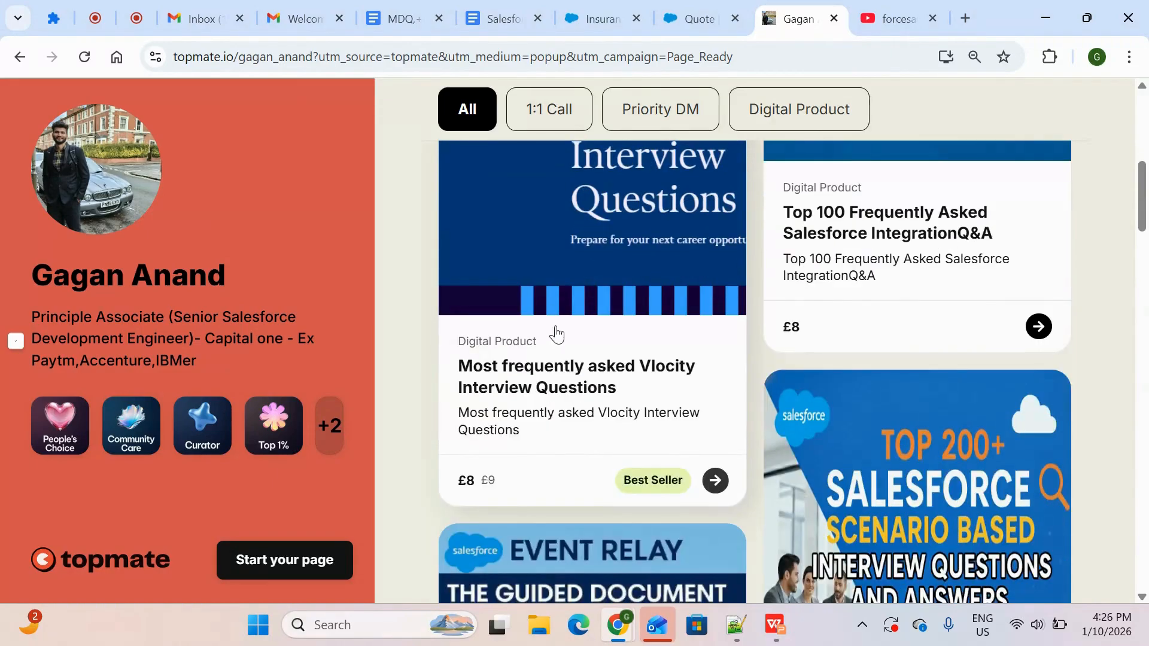
{"action": "scroll", "coordinate": [572, 394], "scroll_direction": "down", "scroll_amount": 5}
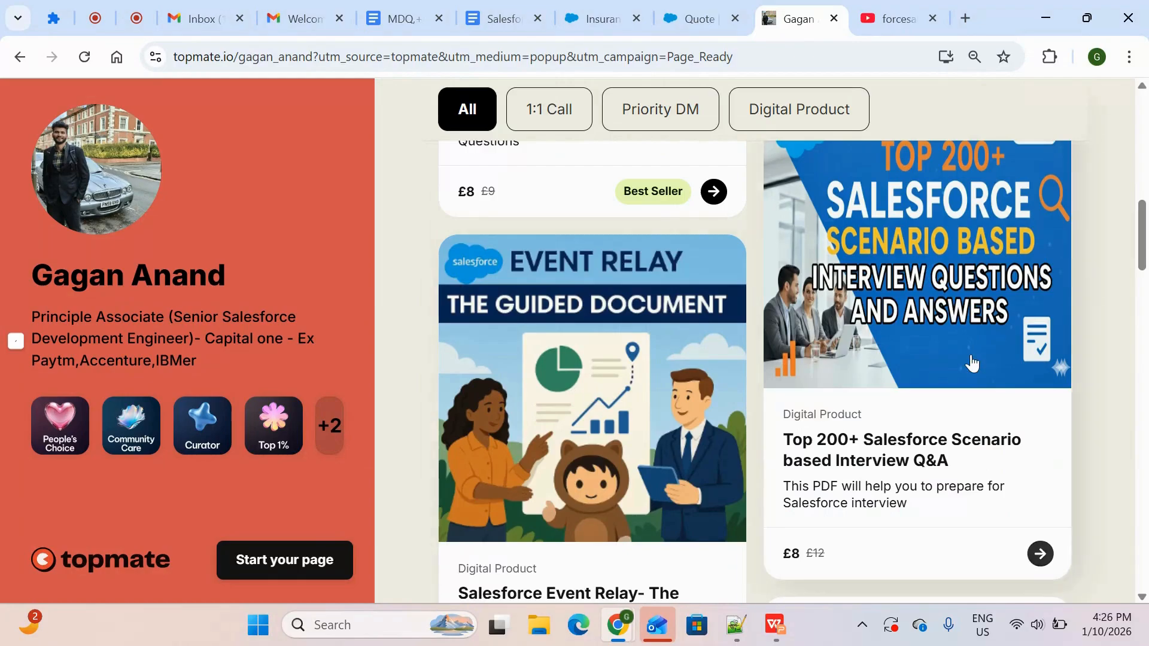
{"action": "scroll", "coordinate": [966, 333], "scroll_direction": "up", "scroll_amount": 1}
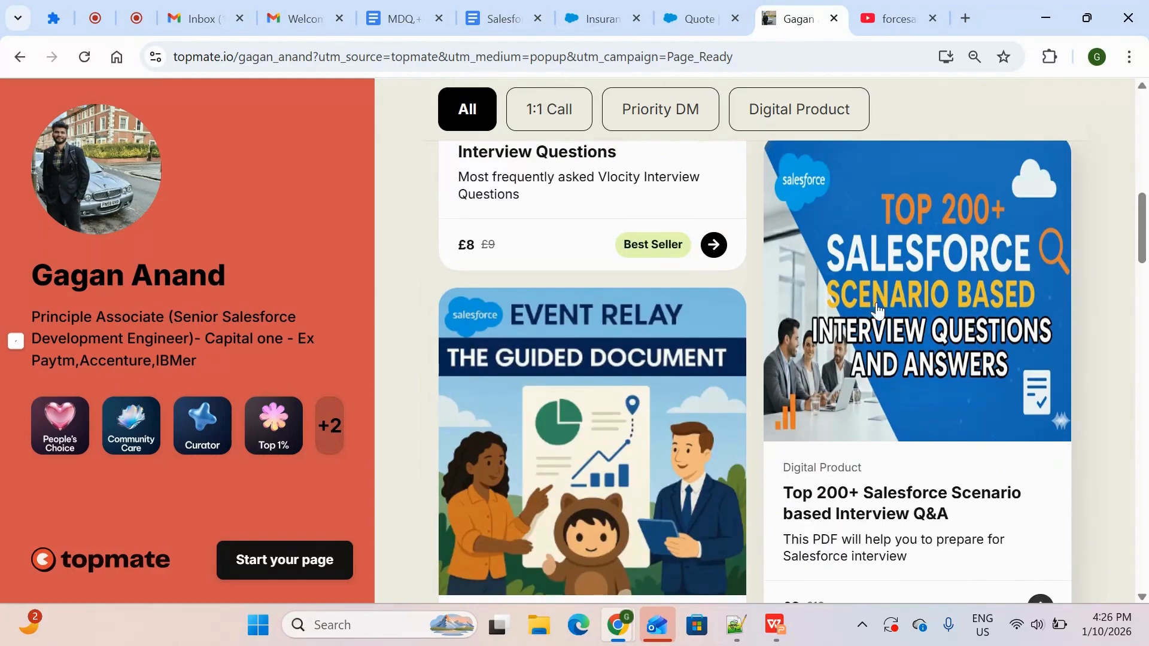
{"action": "scroll", "coordinate": [1003, 330], "scroll_direction": "down", "scroll_amount": 2}
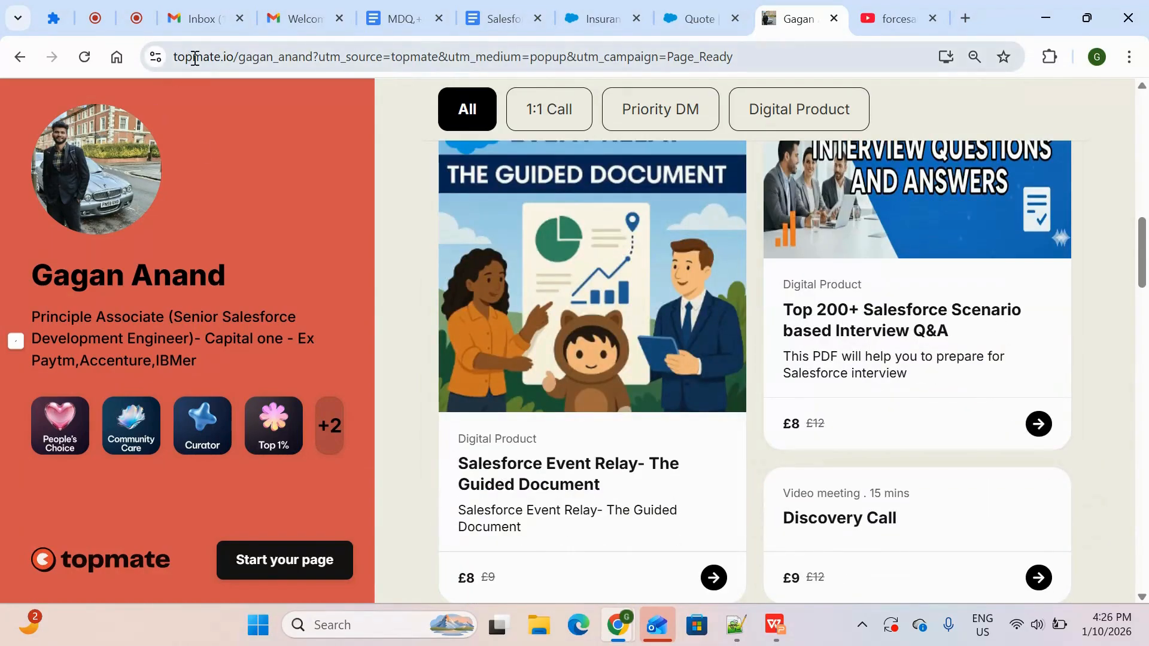
{"action": "scroll", "coordinate": [1023, 441], "scroll_direction": "up", "scroll_amount": 4}
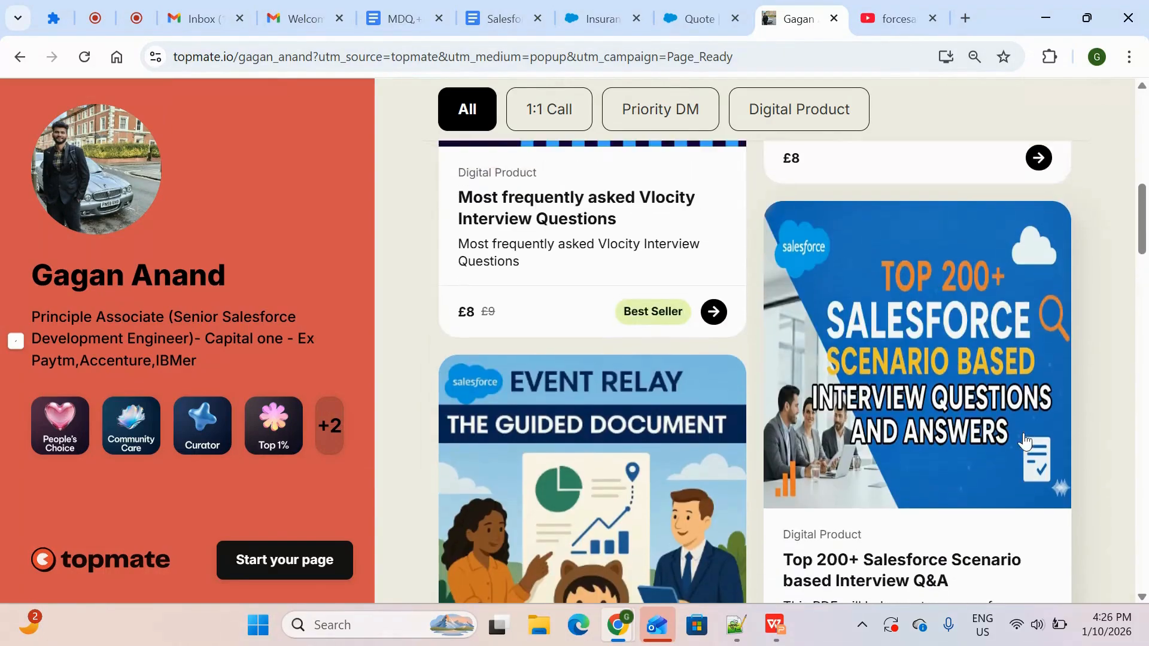
{"action": "scroll", "coordinate": [897, 597], "scroll_direction": "down", "scroll_amount": 10}
{"action": "scroll", "coordinate": [897, 597], "scroll_direction": "down", "scroll_amount": 5}
{"action": "scroll", "coordinate": [898, 597], "scroll_direction": "up", "scroll_amount": 20}
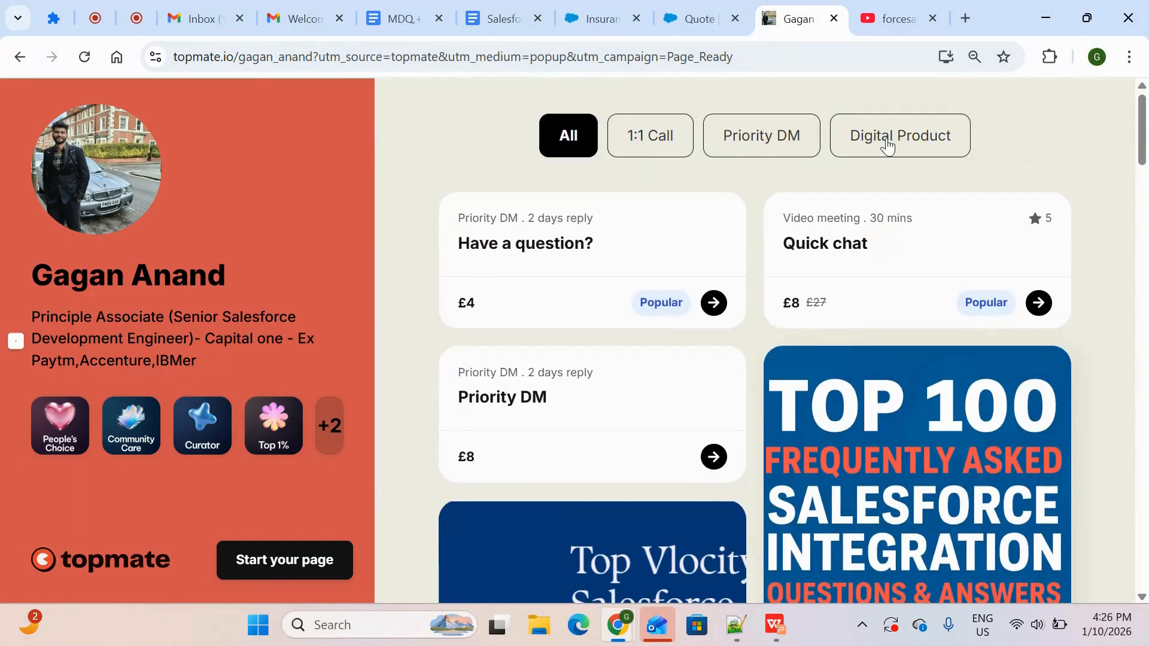
Switch to the forcesales YouTube channel page and highlight its subscriber count
{"action": "left_click", "coordinate": [895, 20]}
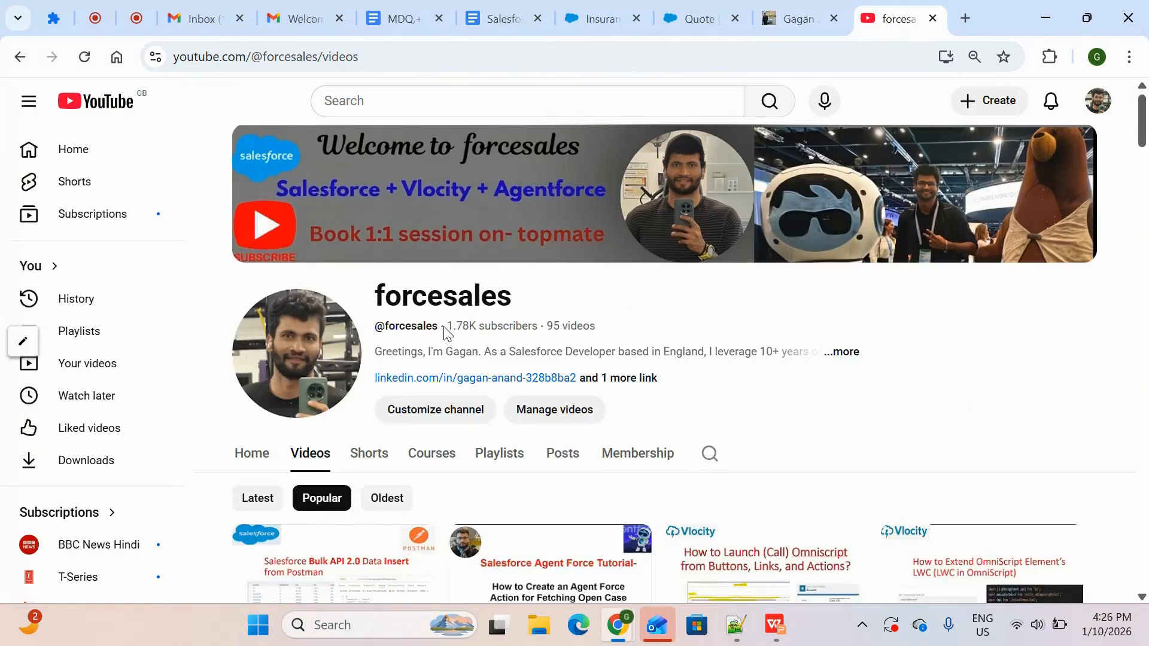
{"action": "left_click_drag", "start_coordinate": [448, 333], "coordinate": [547, 328]}
{"action": "left_click", "coordinate": [489, 333]}
{"action": "left_click_drag", "start_coordinate": [450, 333], "coordinate": [544, 327]}
{"action": "left_click", "coordinate": [537, 328]}
{"action": "left_click_drag", "start_coordinate": [448, 330], "coordinate": [534, 329]}
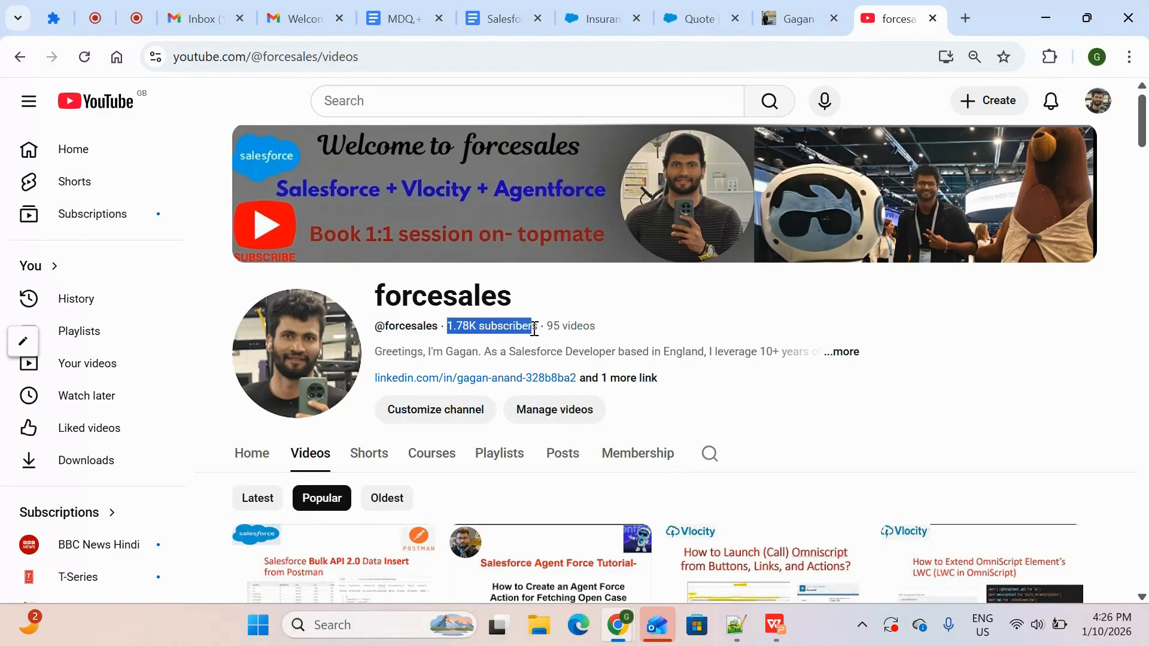